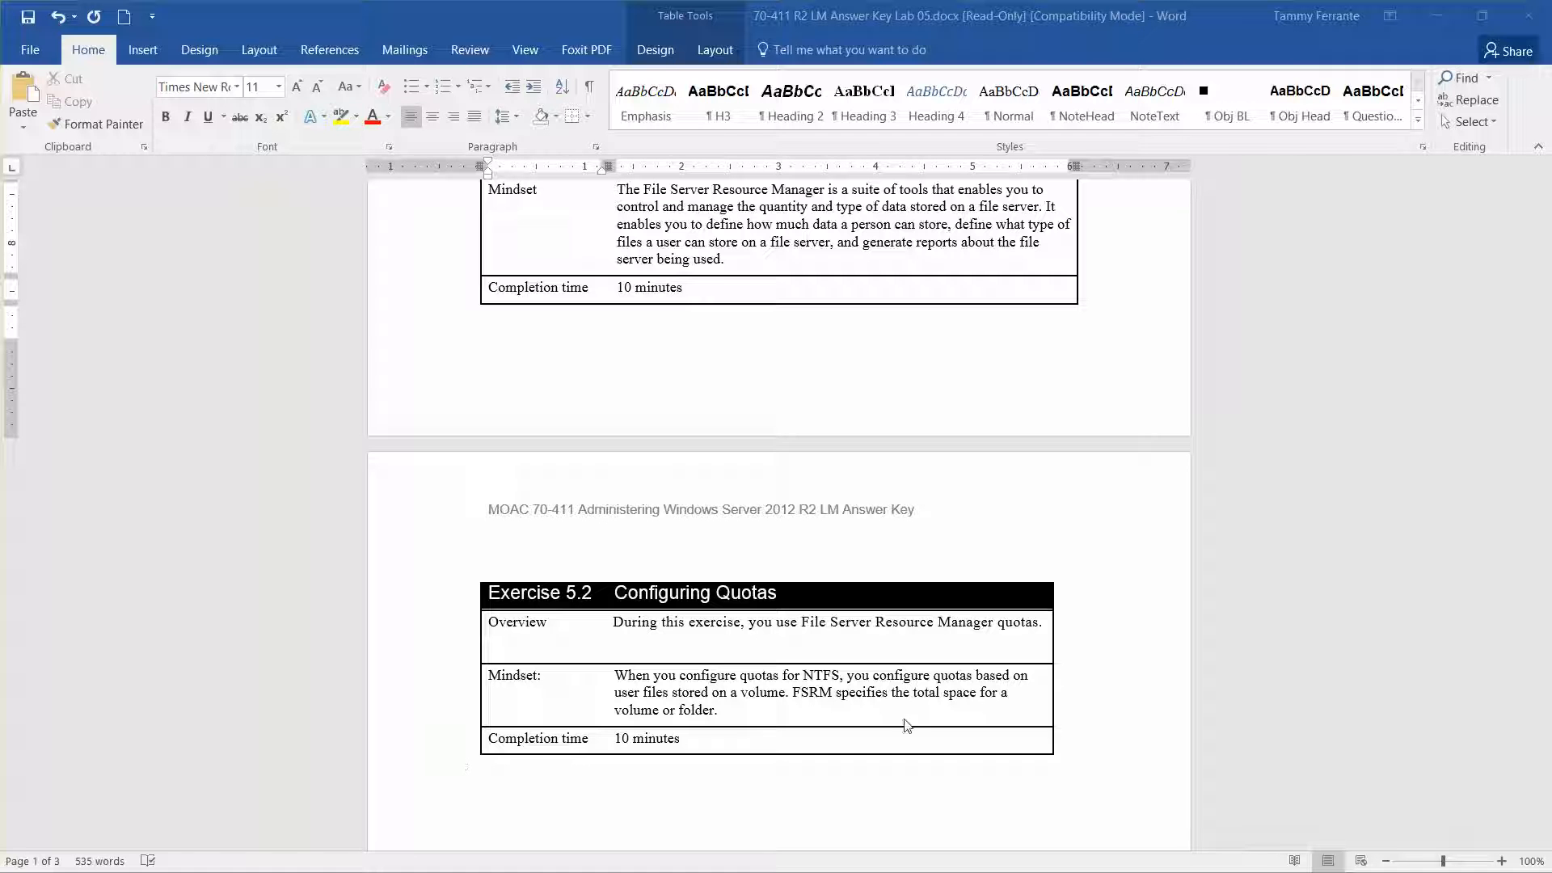
Switch to the Server01 virtual machine and create a folder named Share4 on Local Disk (C:).
left_click(1437, 13)
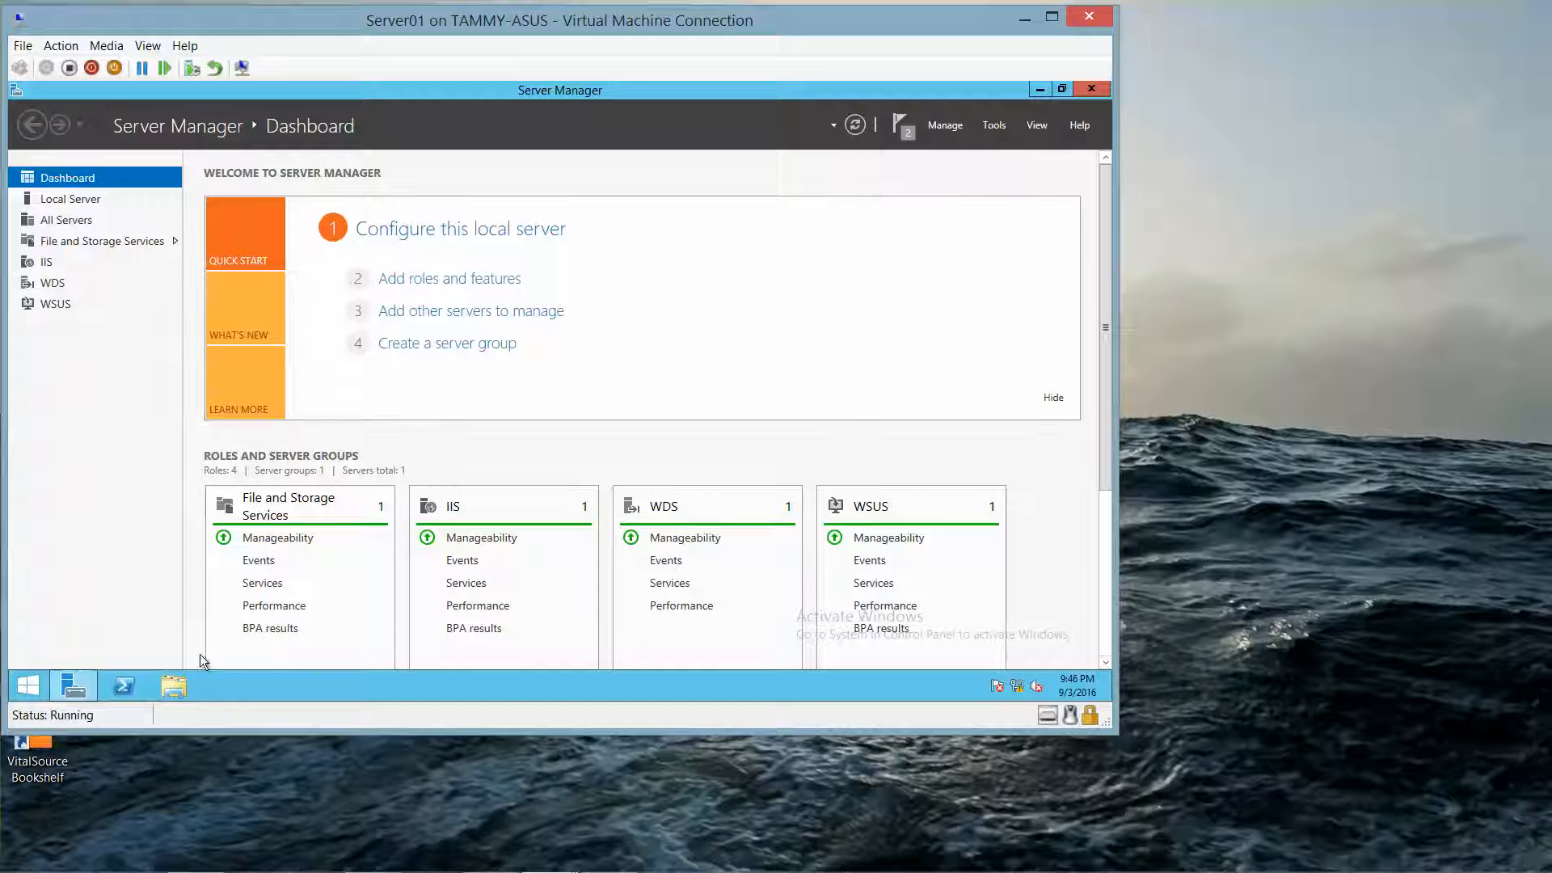
left_click(177, 685)
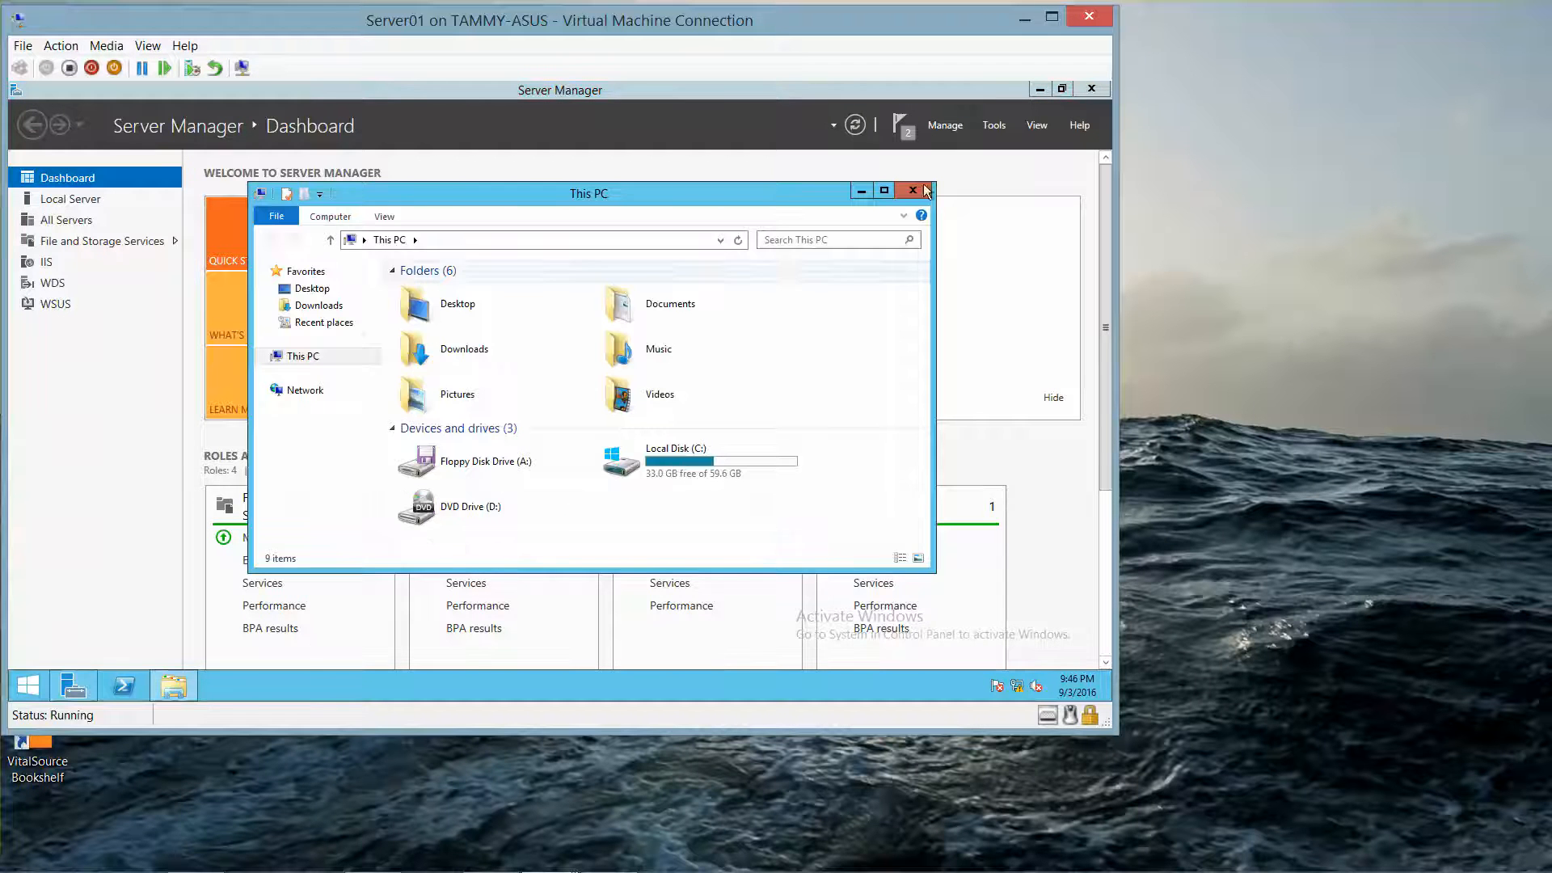
left_click(1039, 89)
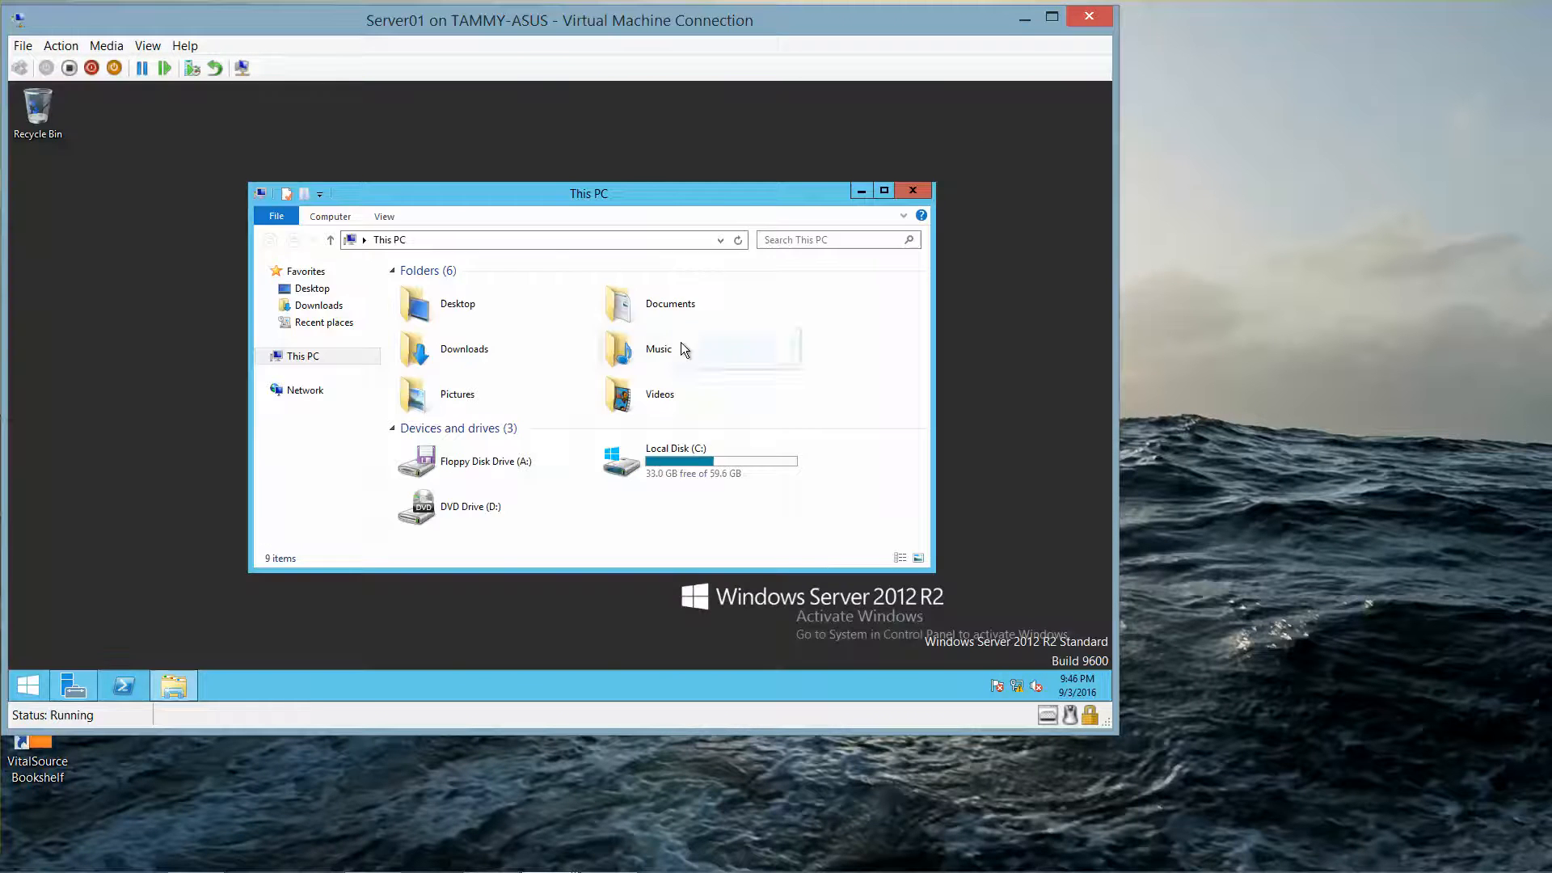
double_click(695, 457)
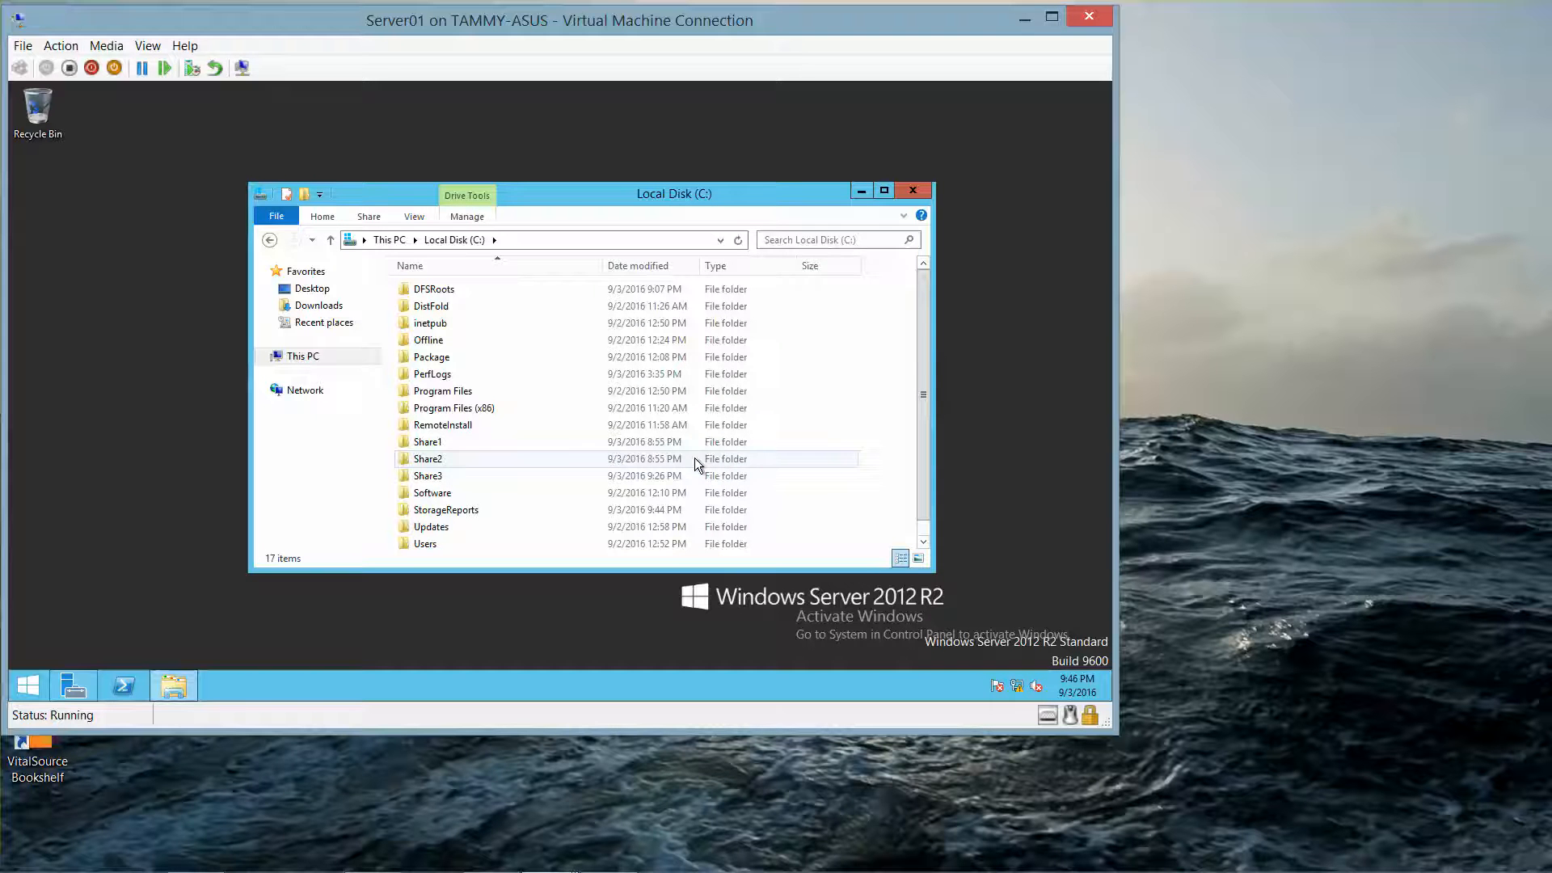
right_click(850, 445)
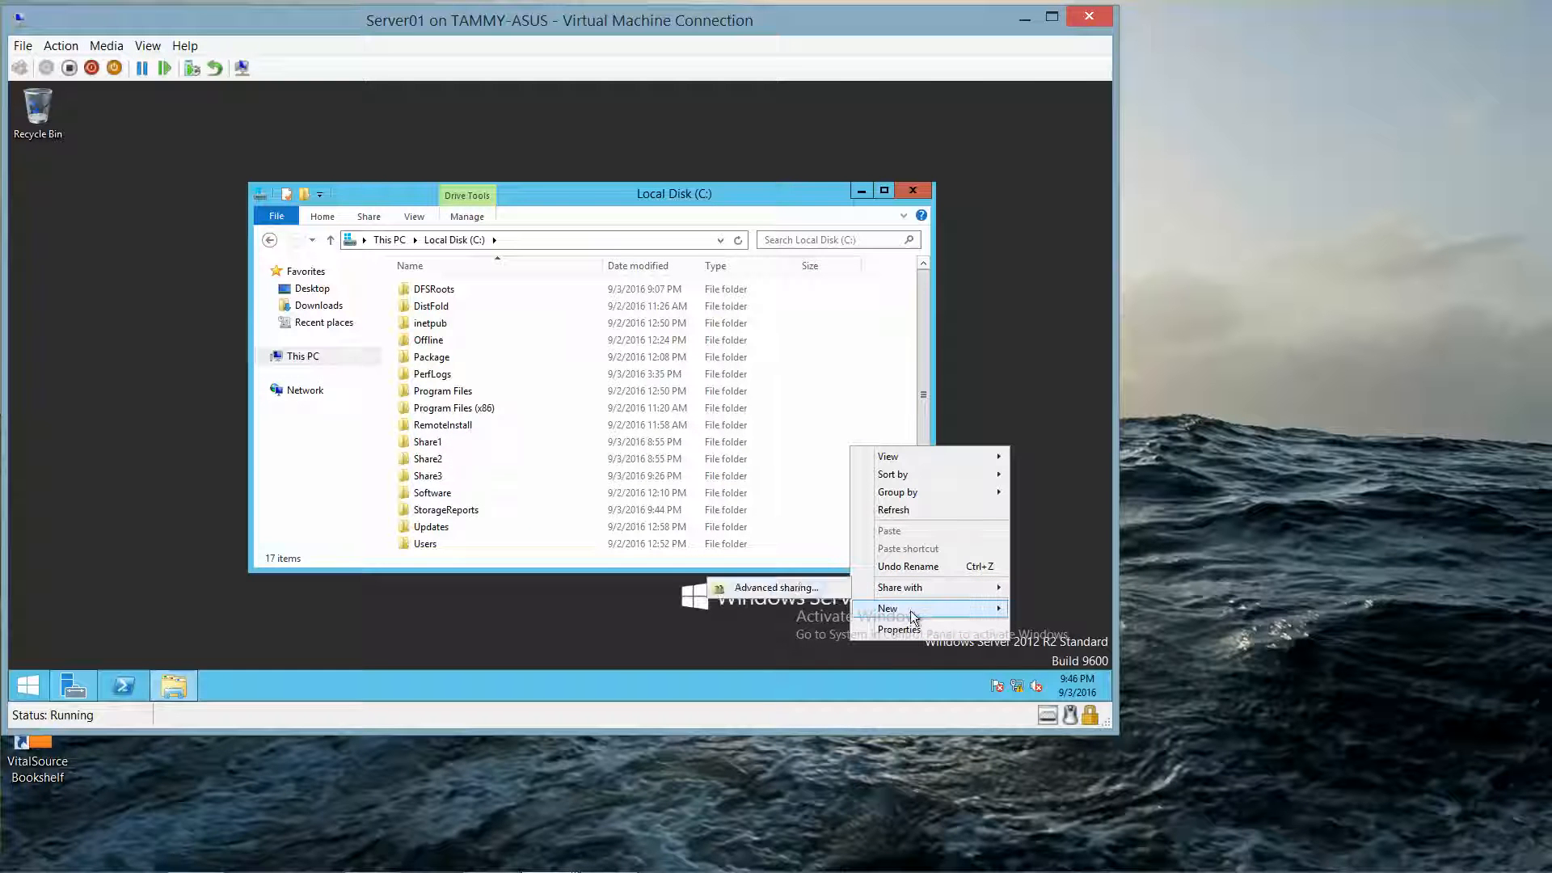
mouse_move(947, 609)
left_click(760, 504)
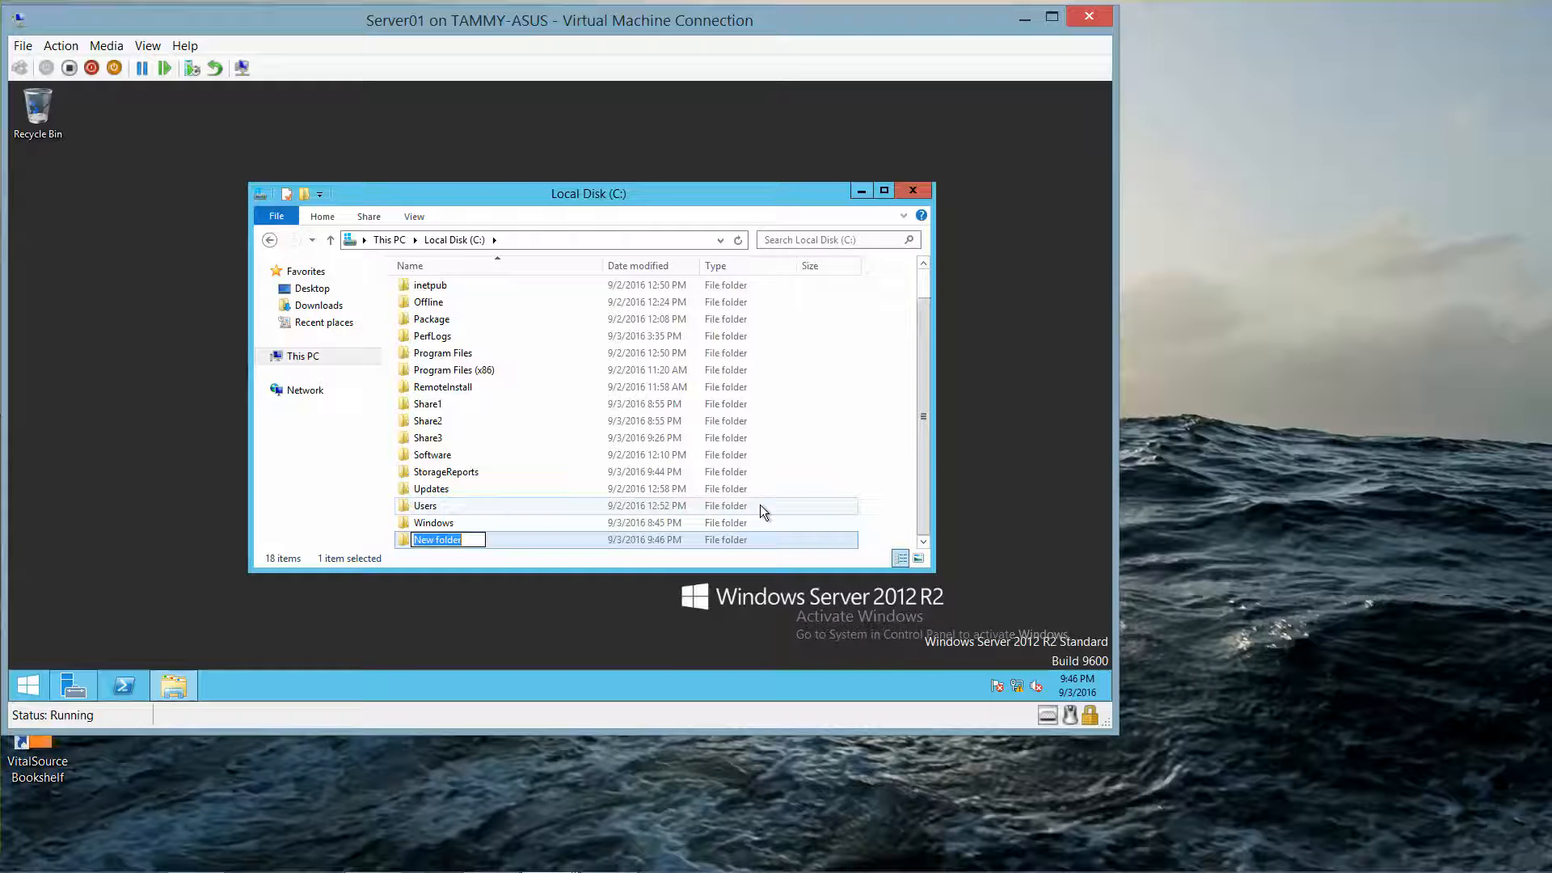
type("Share4")
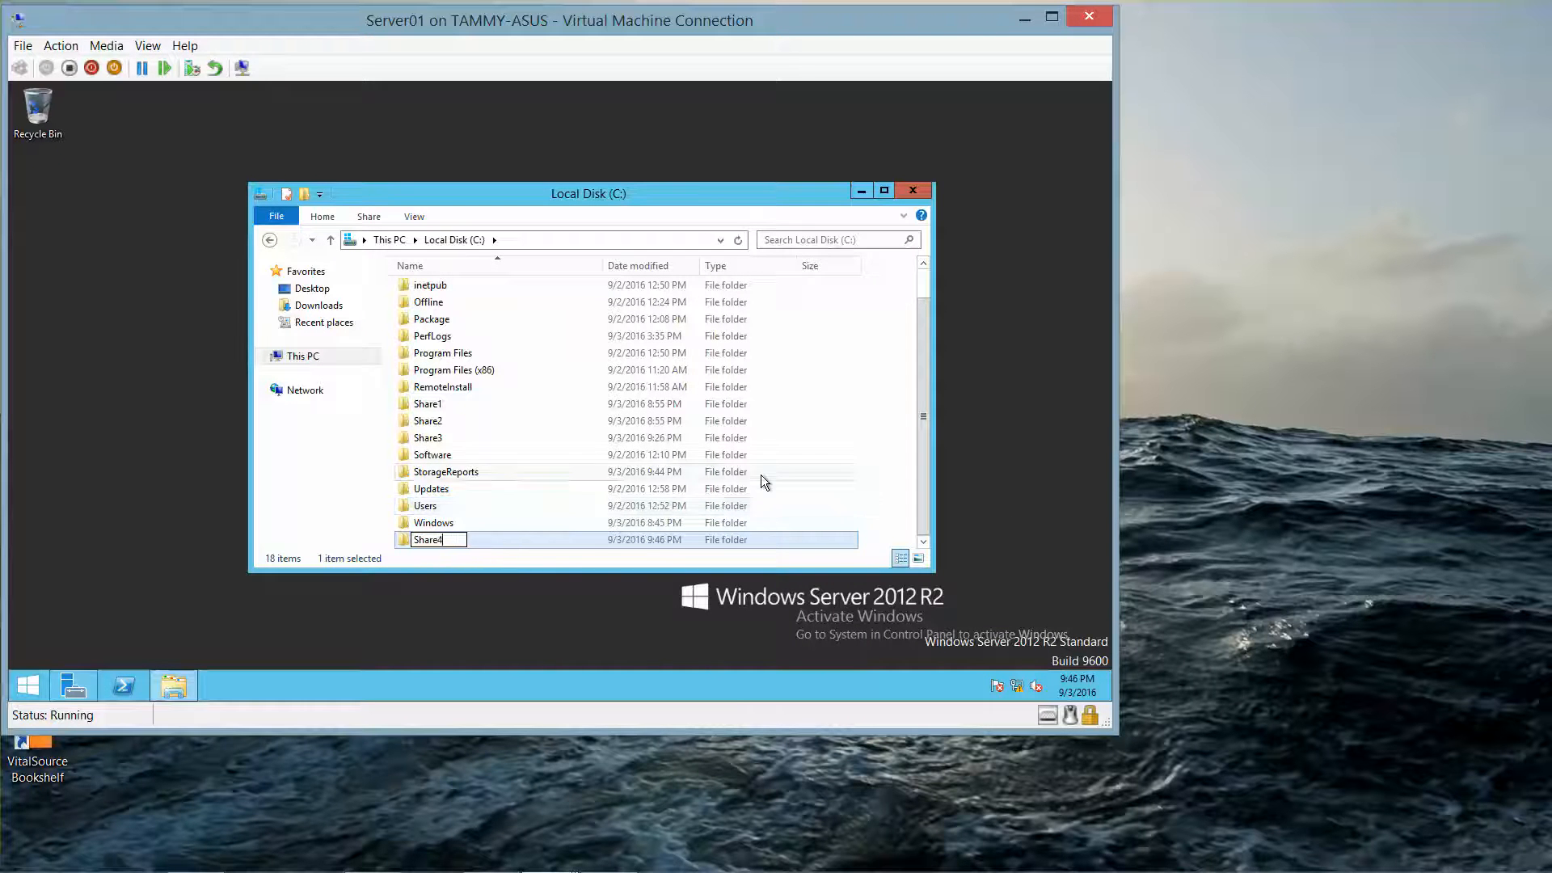
key("Return")
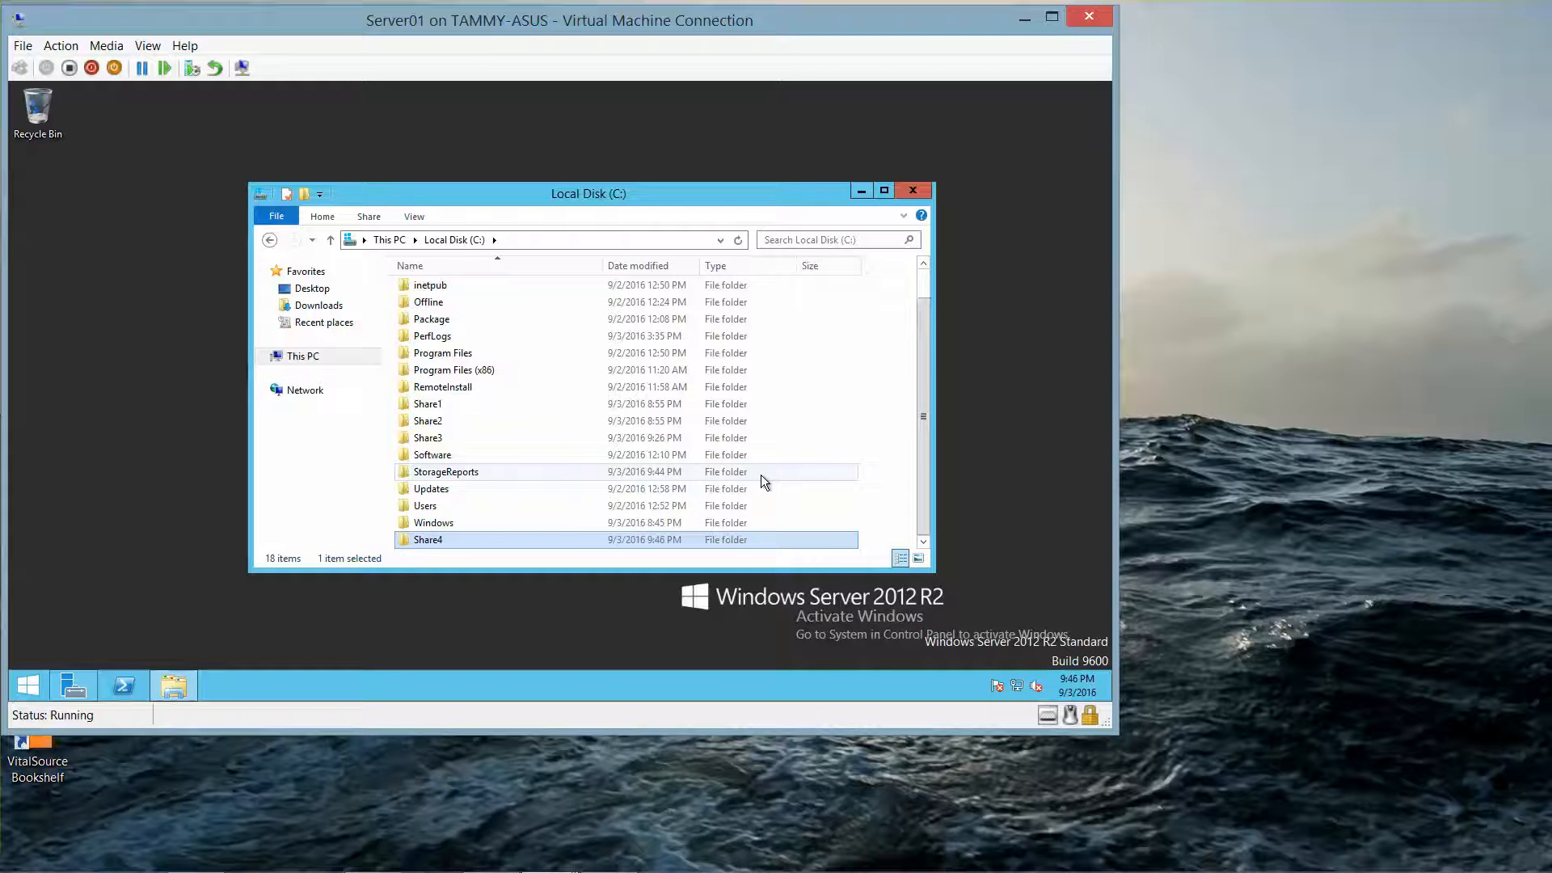
Share the Share4 folder through Advanced Sharing under its own name, allowing Everyone Full Control.
right_click(445, 537)
left_click(492, 523)
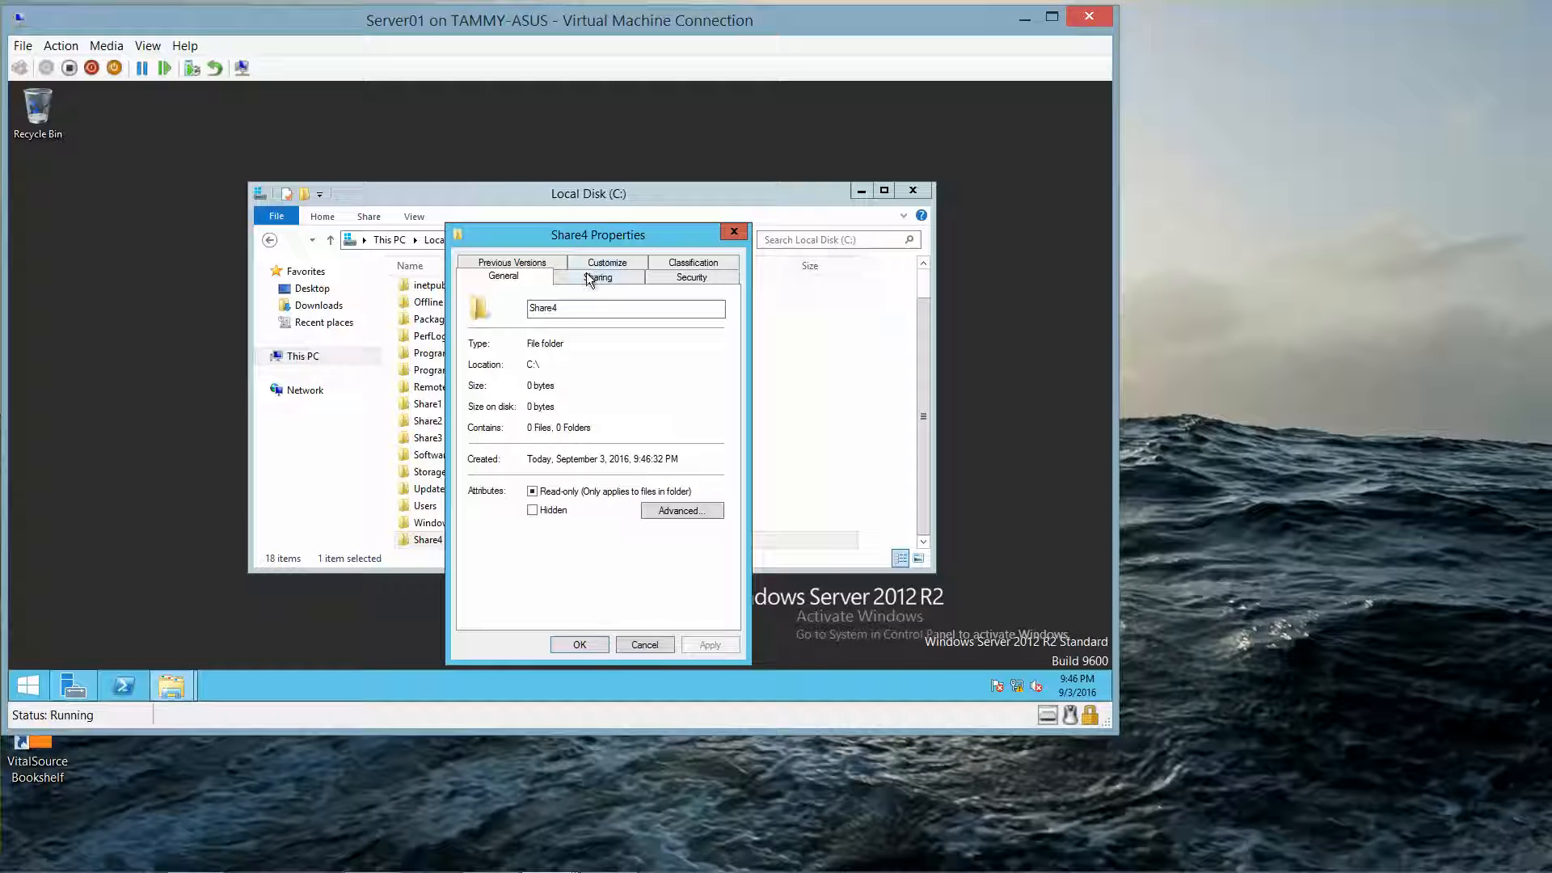
left_click(586, 273)
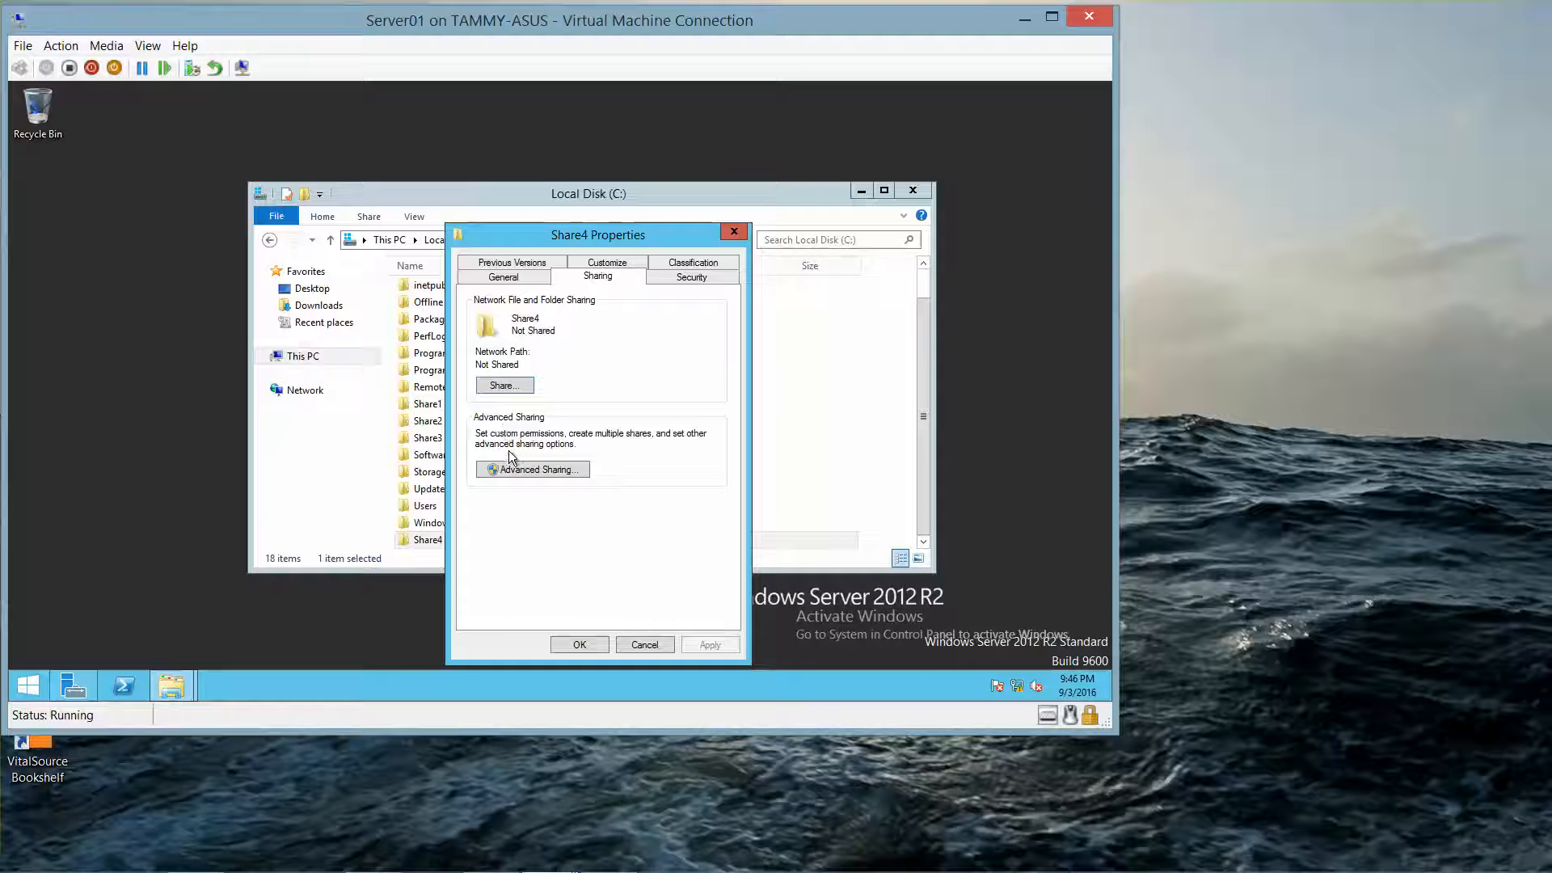
left_click(519, 471)
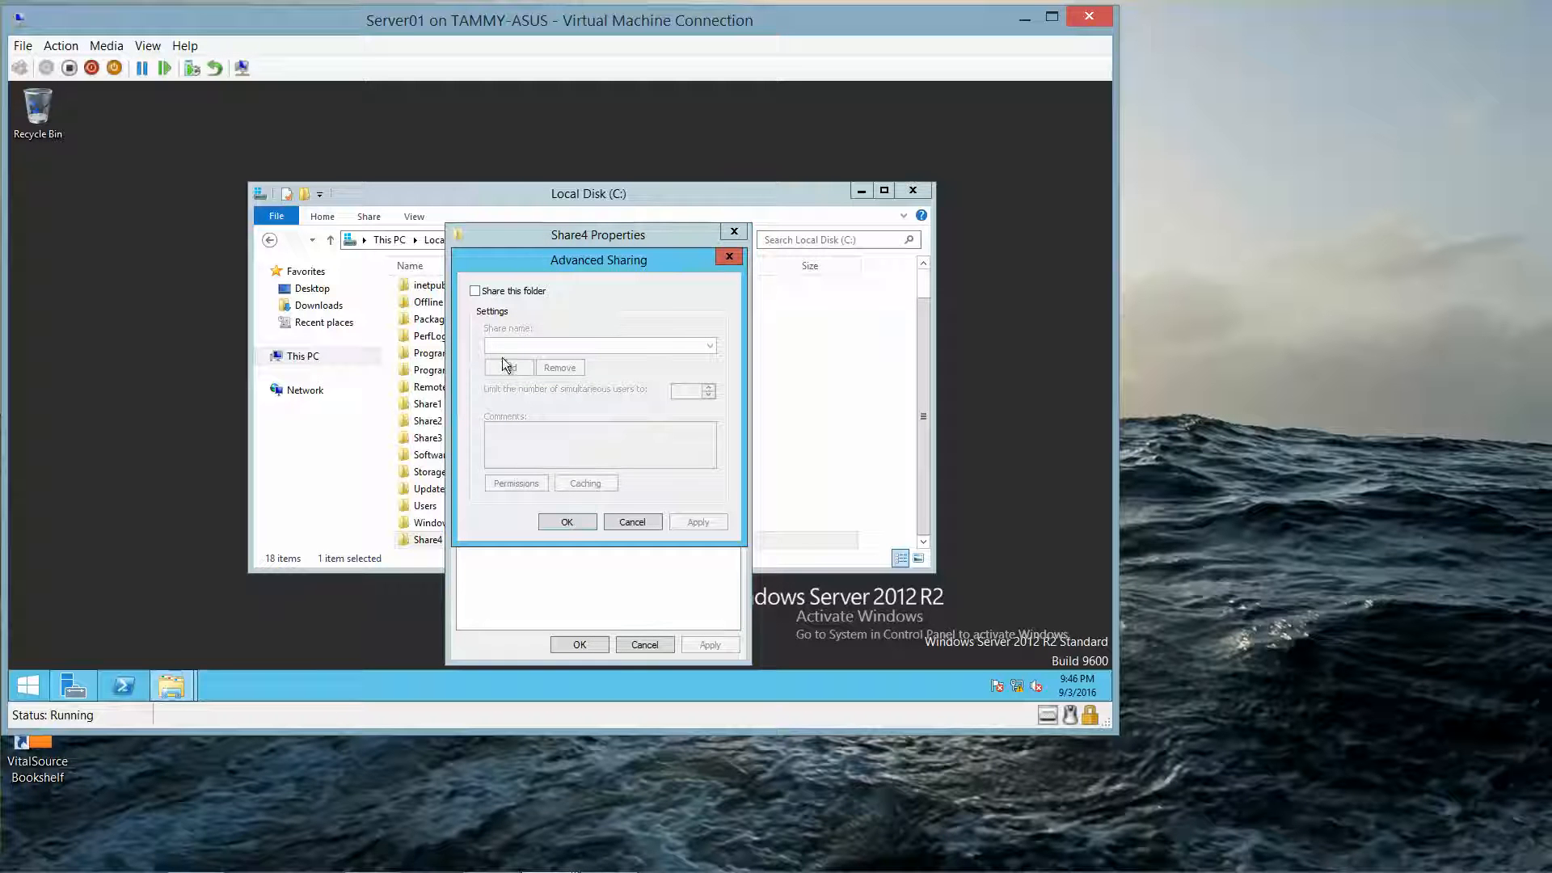
left_click(475, 292)
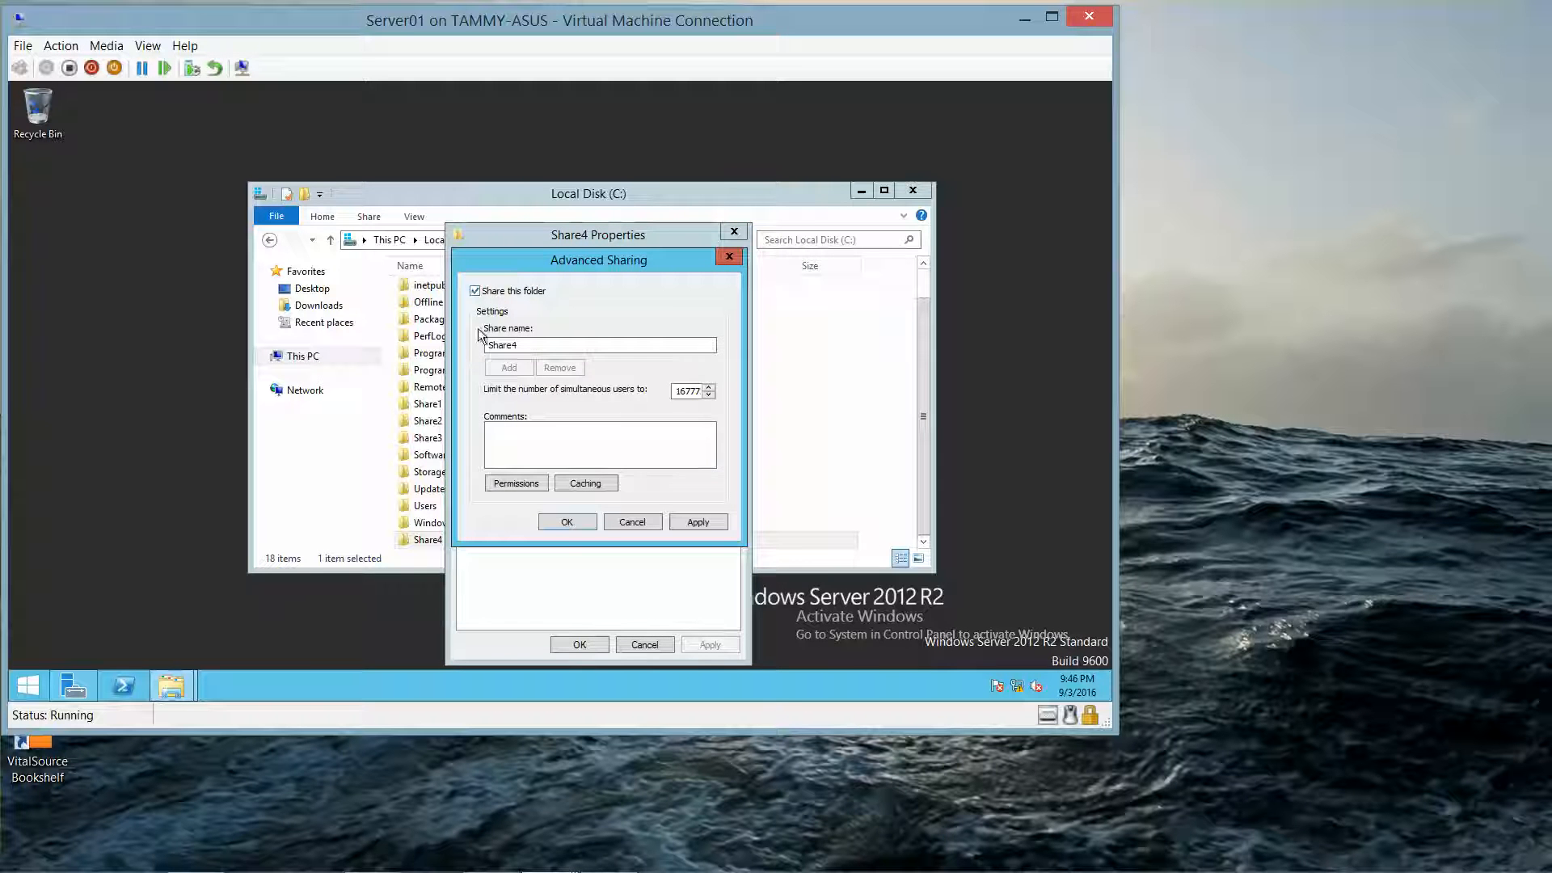
left_click(515, 483)
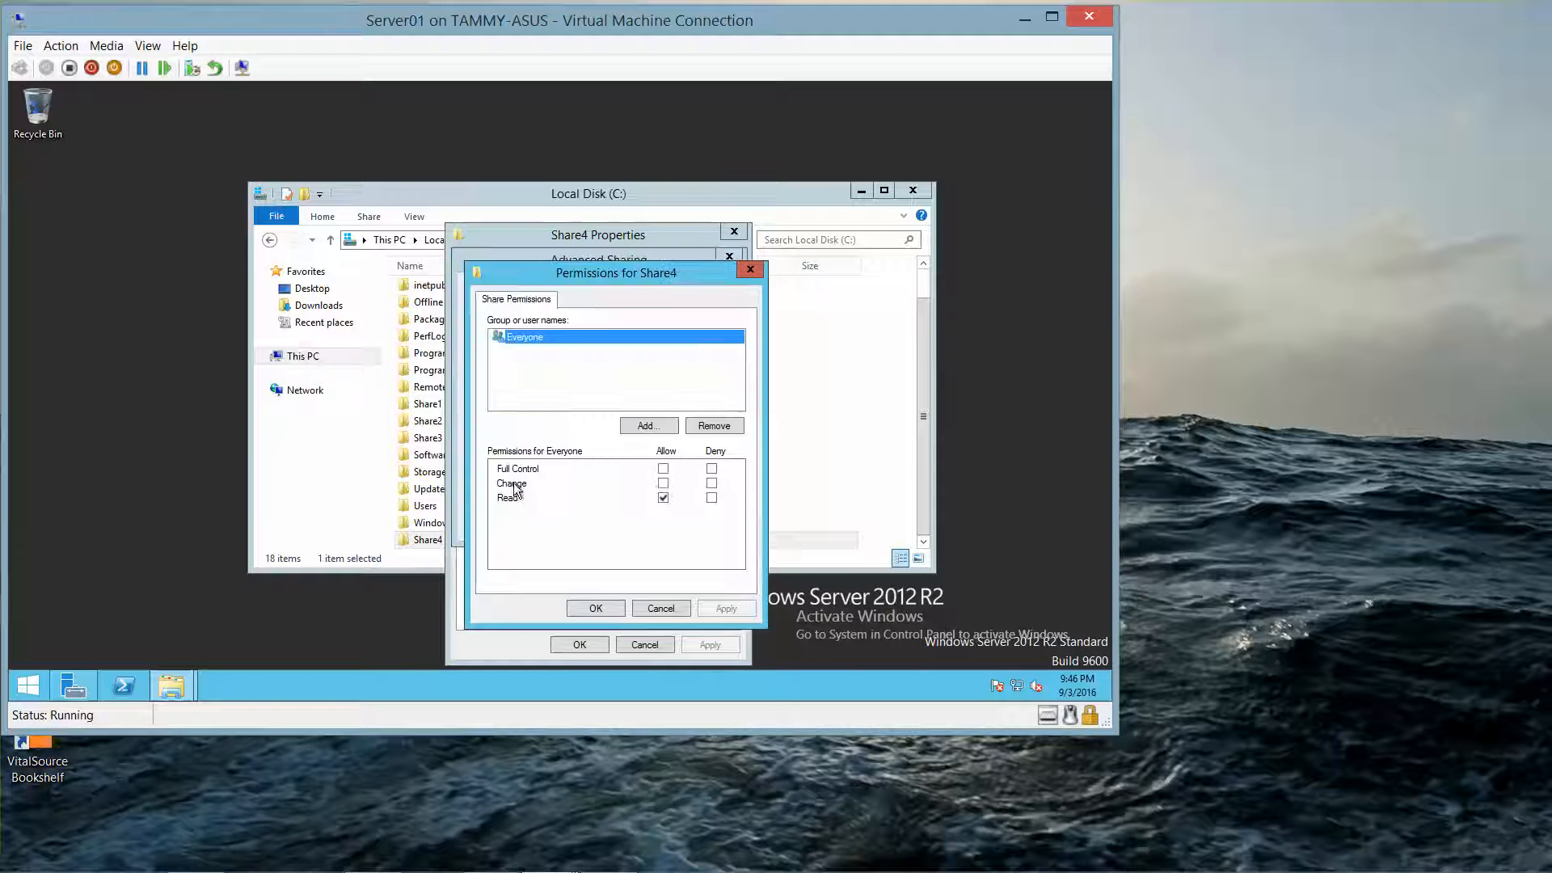
left_click(664, 471)
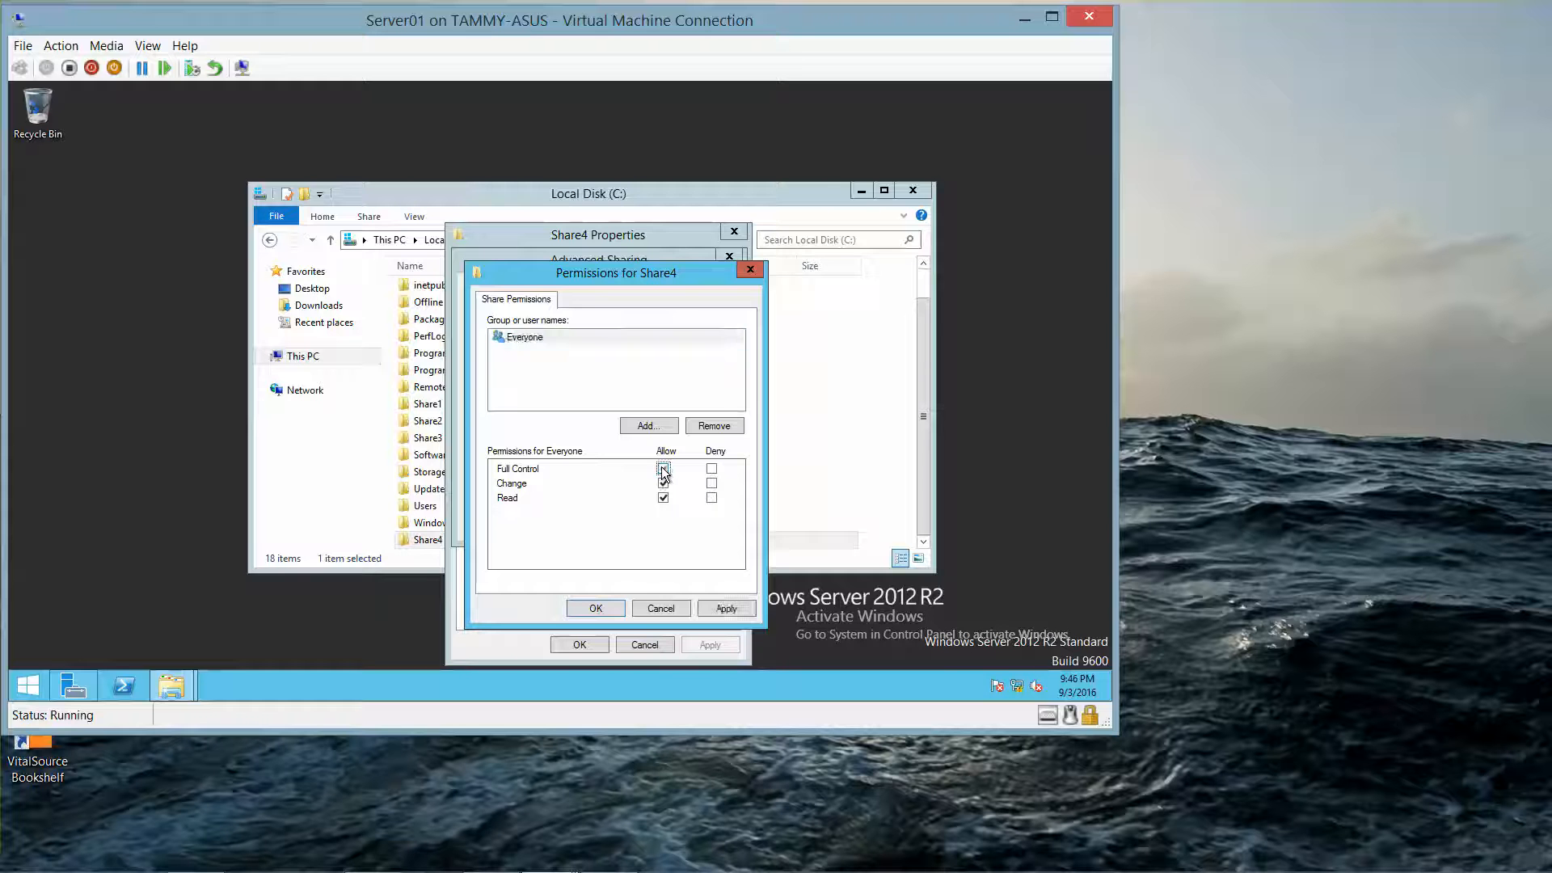
left_click(599, 605)
left_click(567, 522)
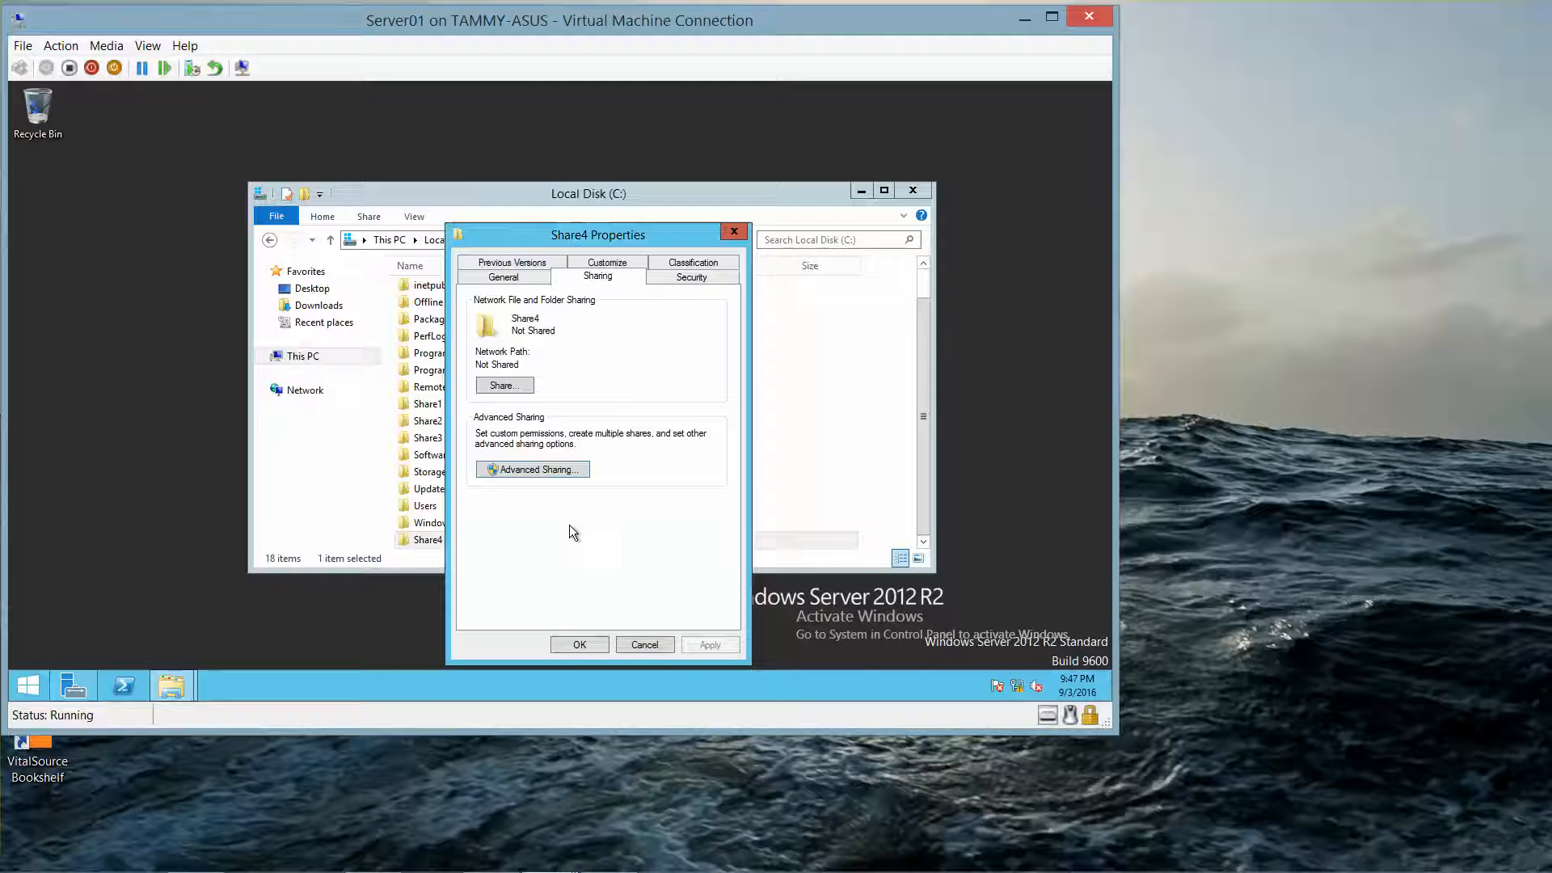
left_click(572, 644)
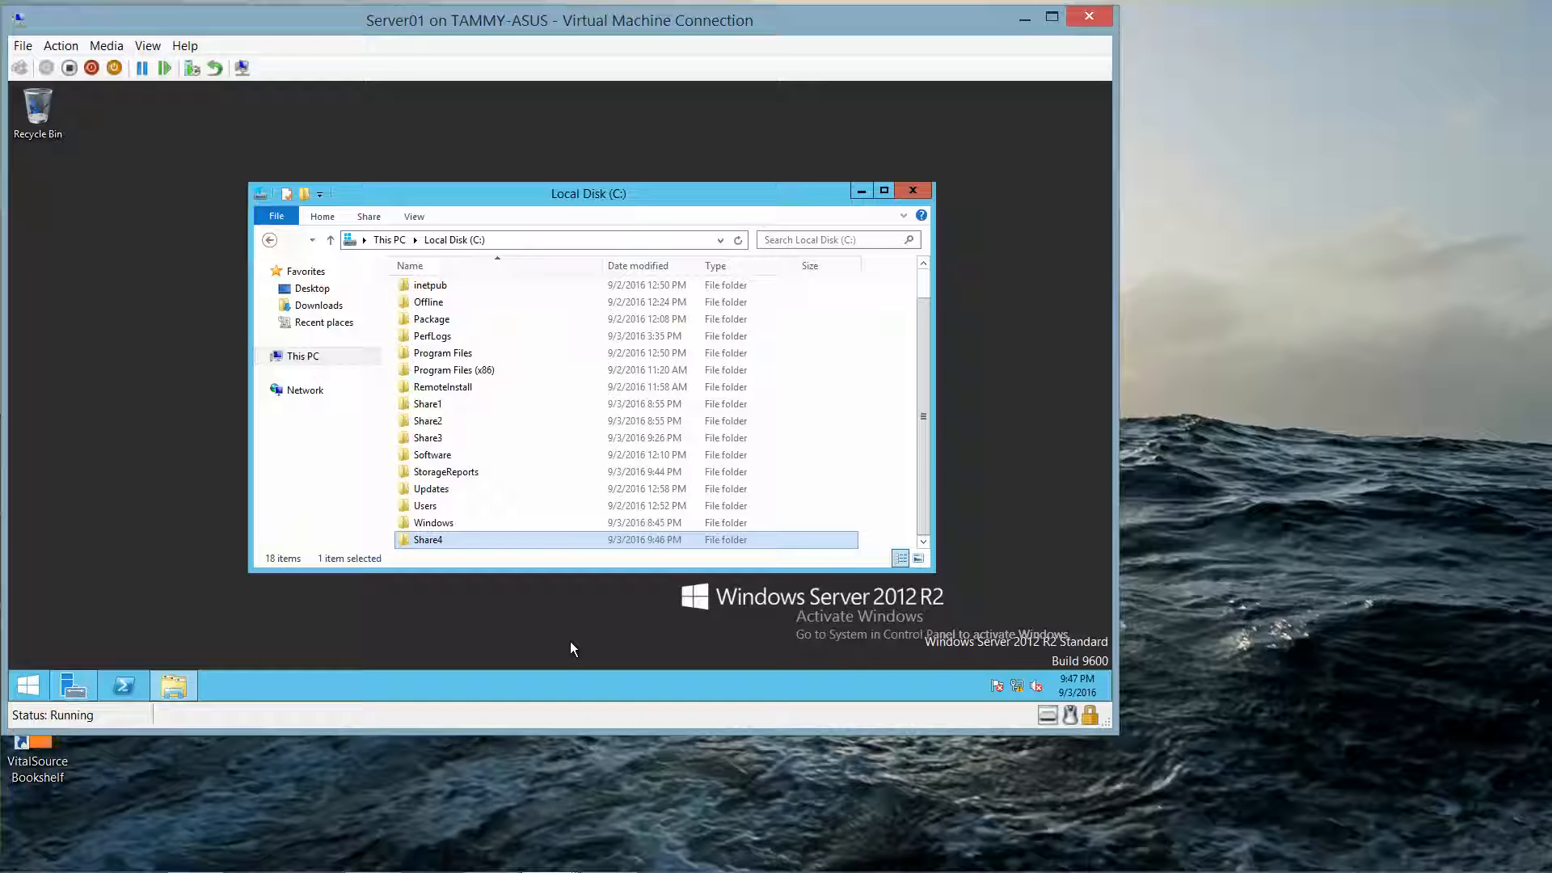
Close the C: drive window and open File Server Resource Manager from Server Manager.
left_click(913, 191)
left_click(69, 684)
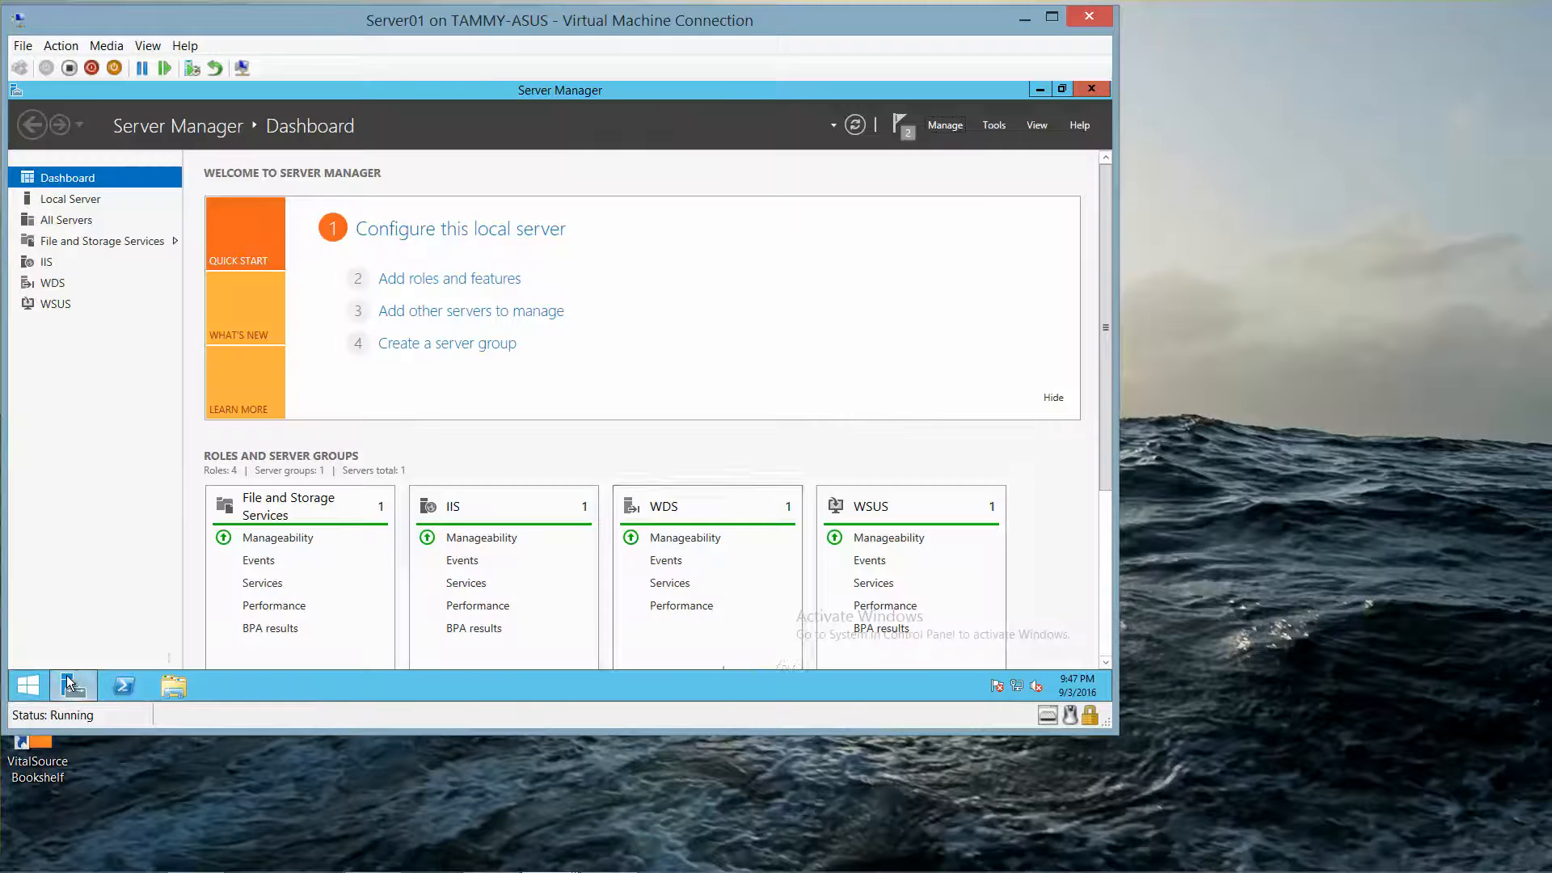
left_click(993, 127)
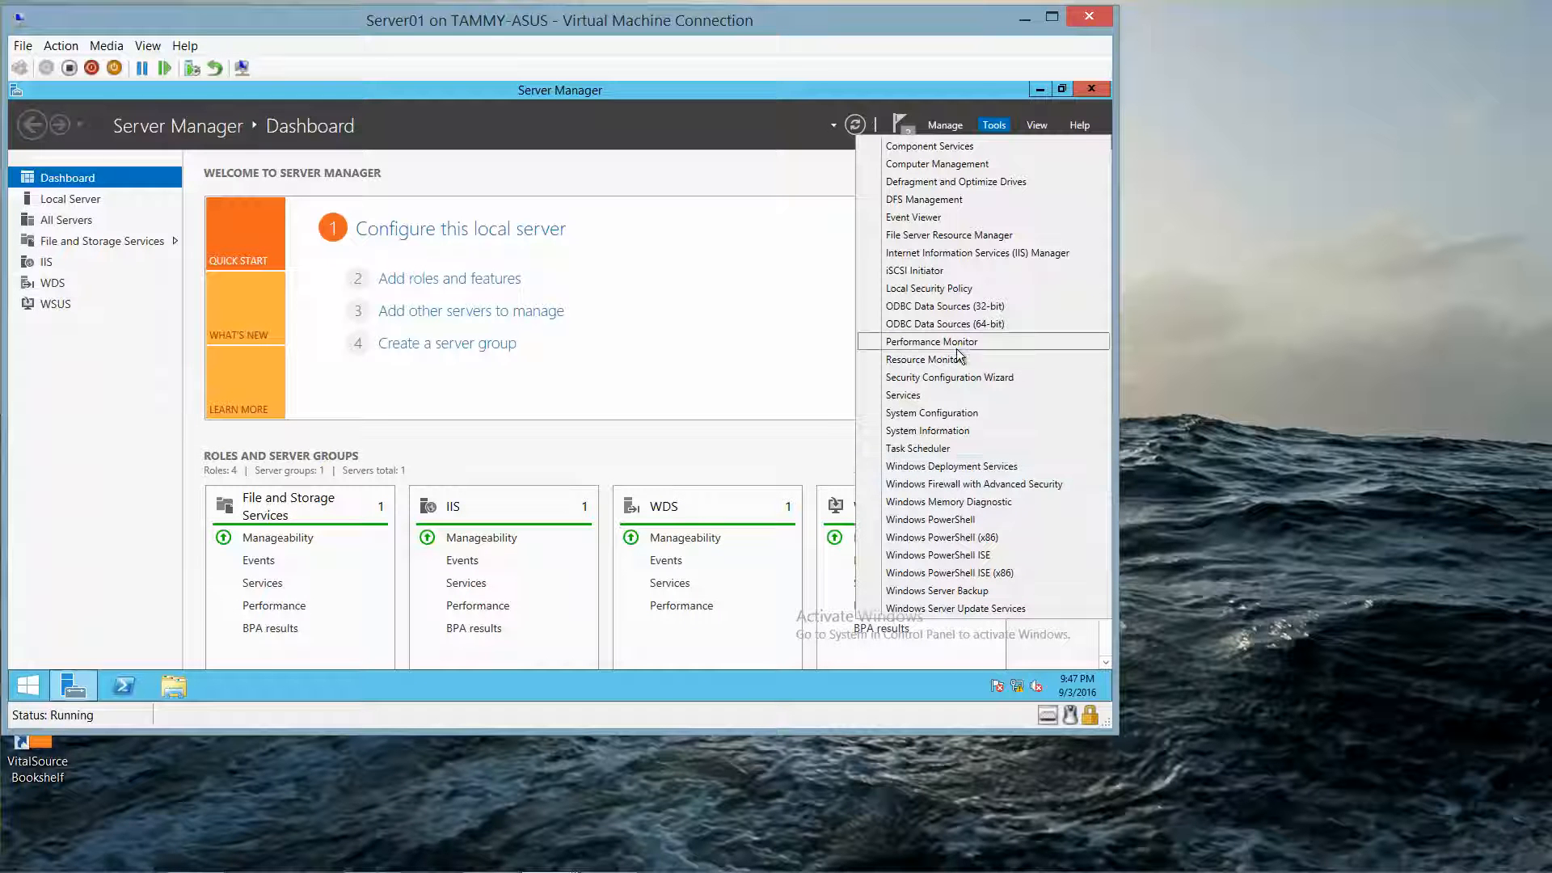
left_click(952, 236)
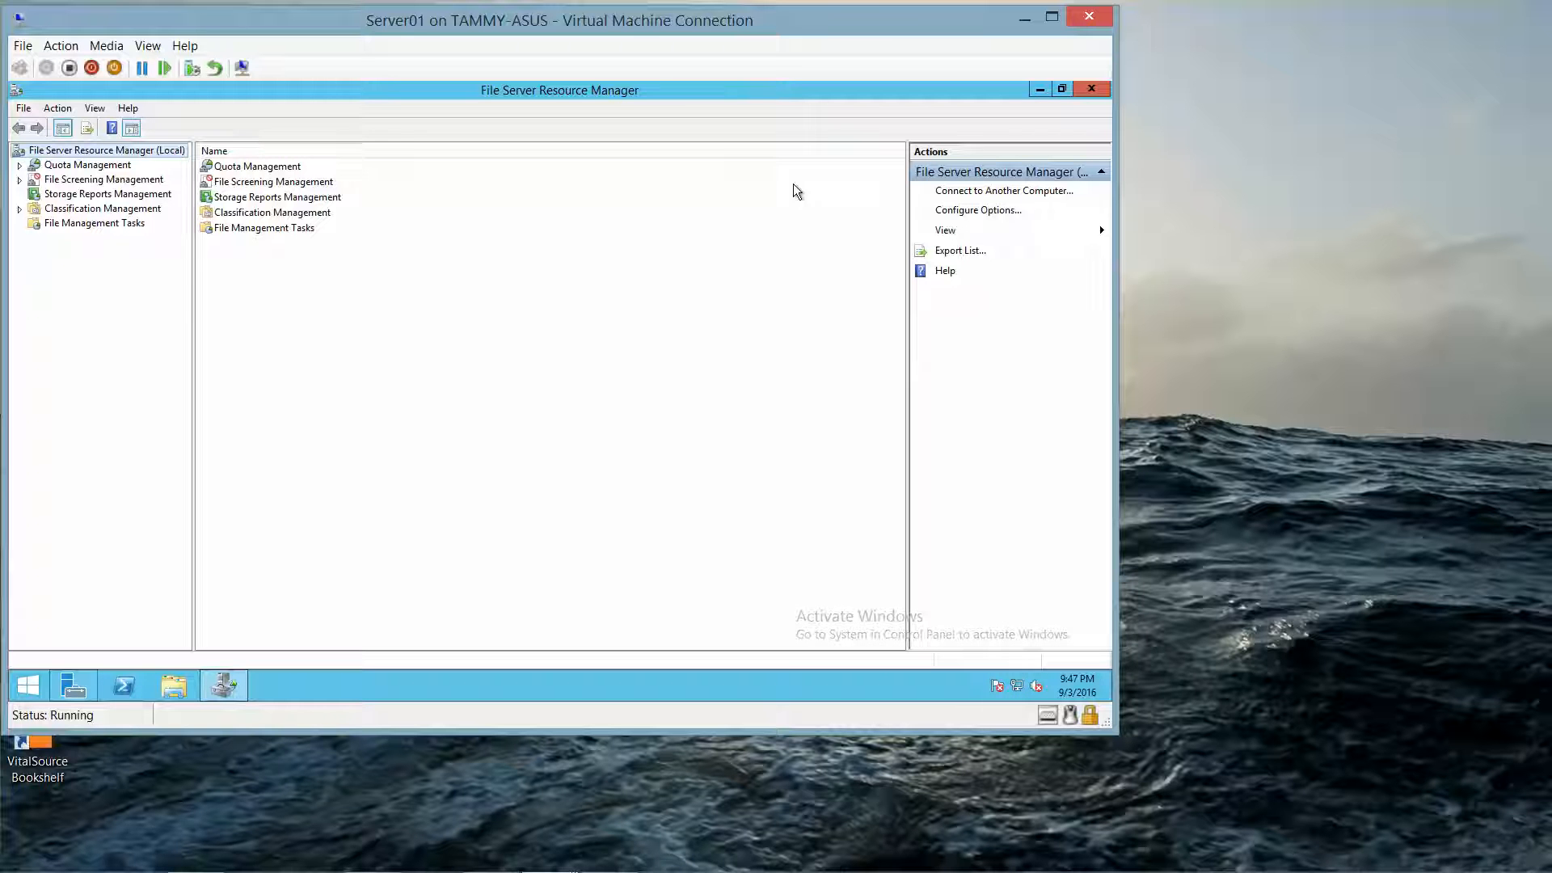
Start a new quota template named QuotaTemplate1 with a 10 MB space limit and the soft quota type.
left_click(19, 166)
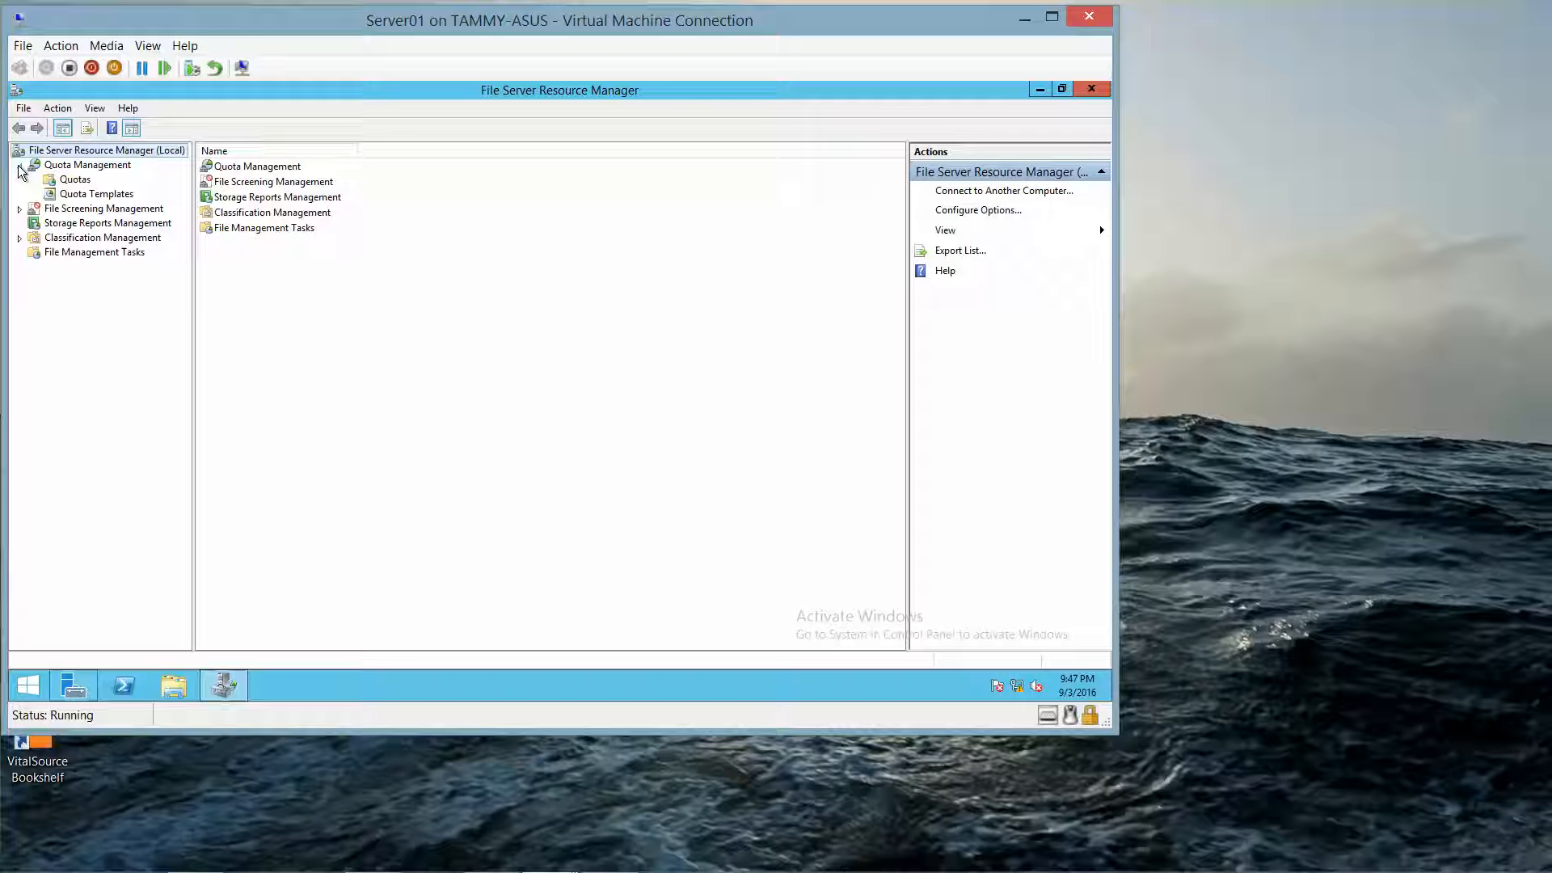
left_click(94, 195)
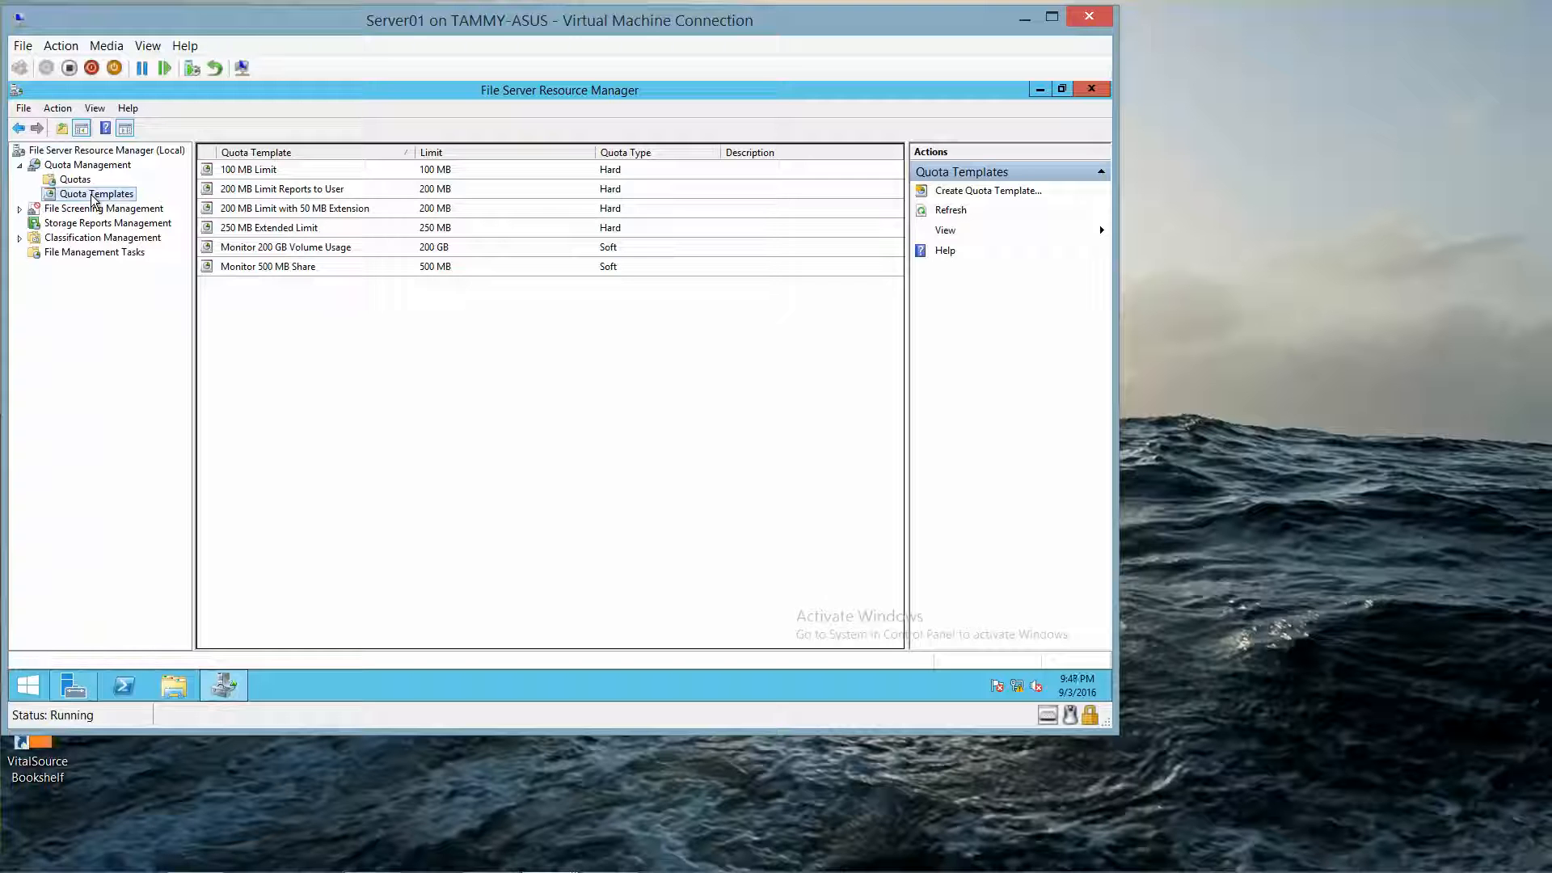
right_click(95, 198)
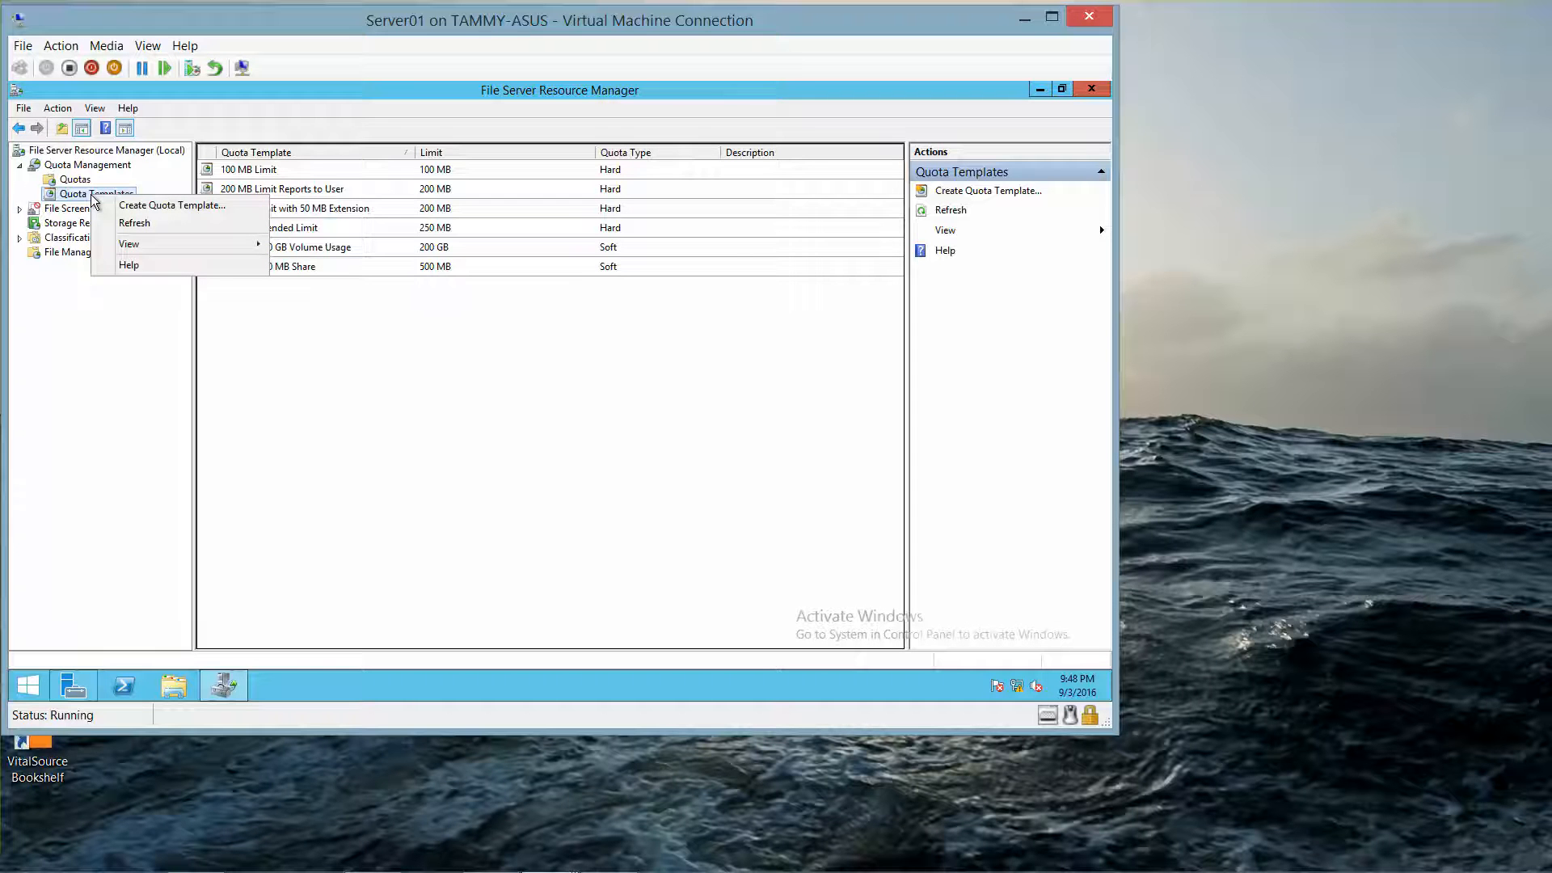
left_click(149, 207)
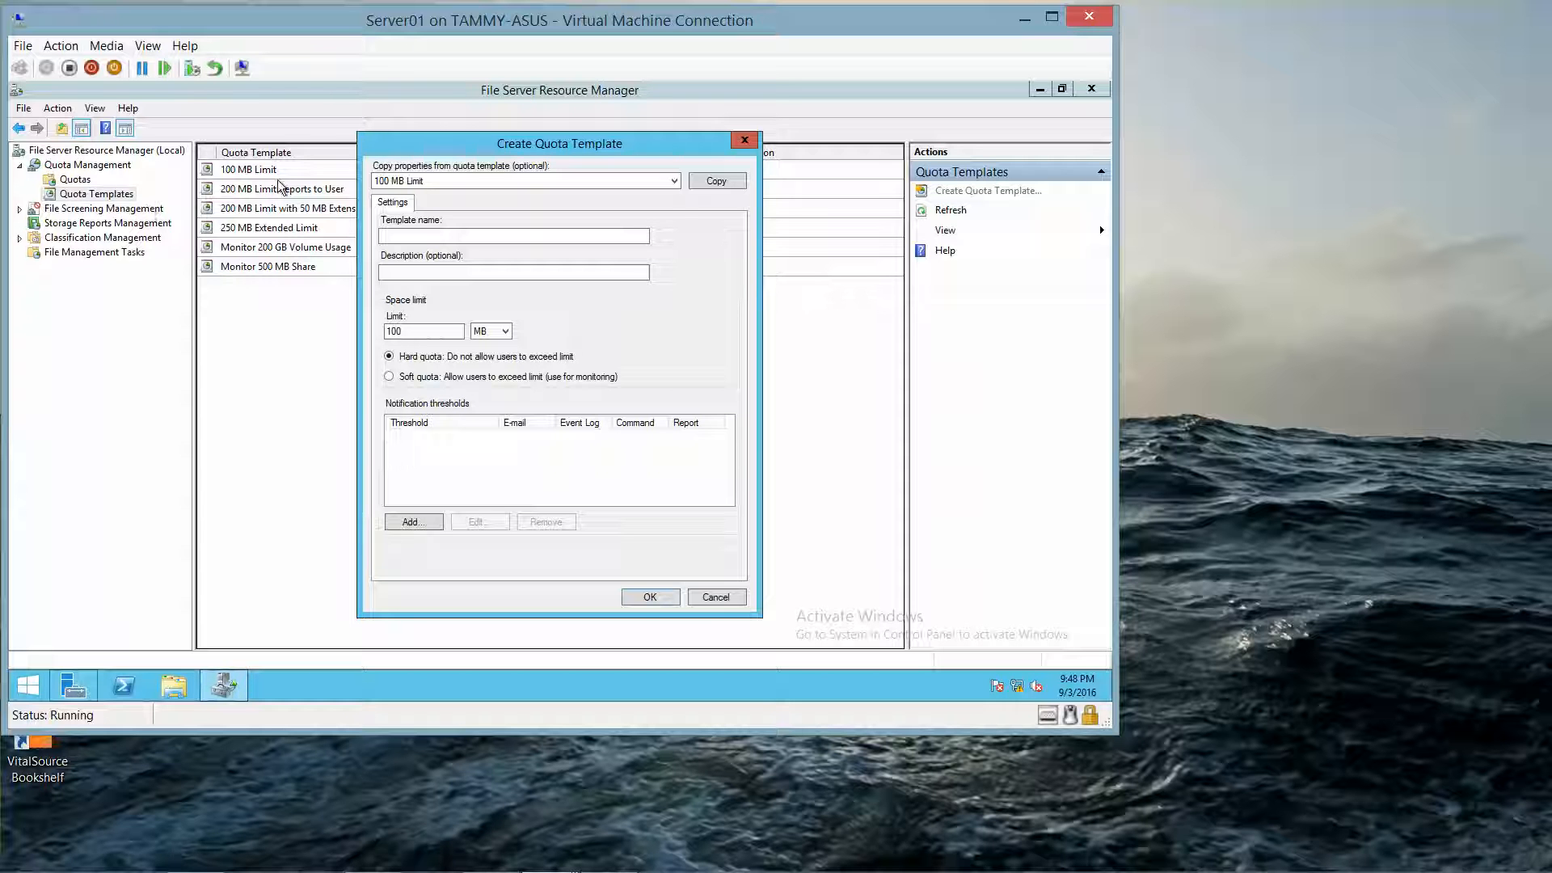
left_click(392, 232)
type("QuotaTemplate1")
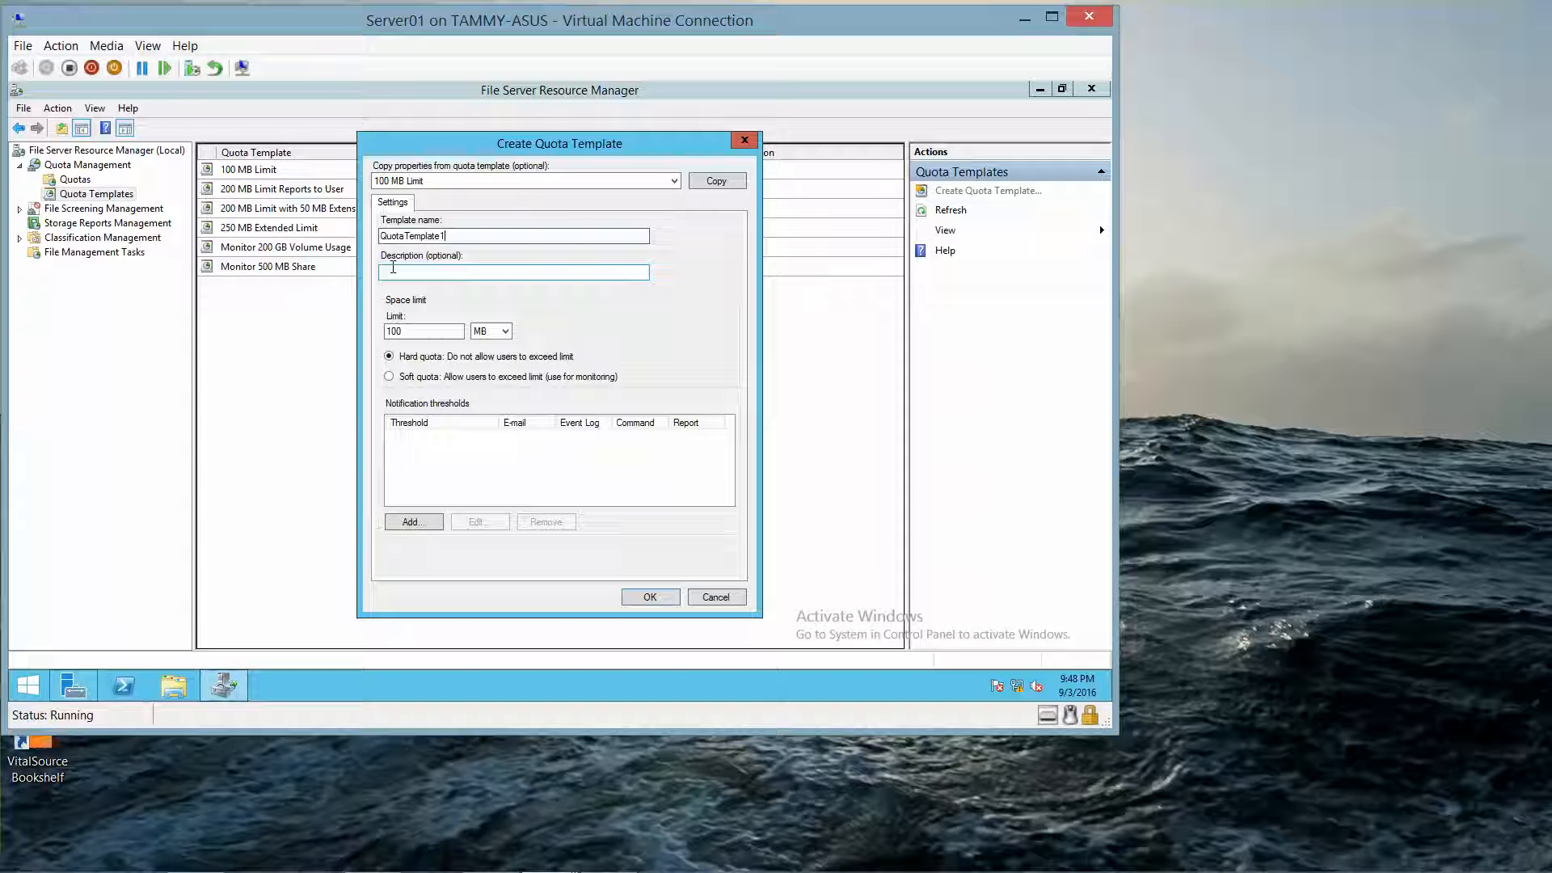
left_click(418, 332)
key("BackSpace")
left_click(389, 377)
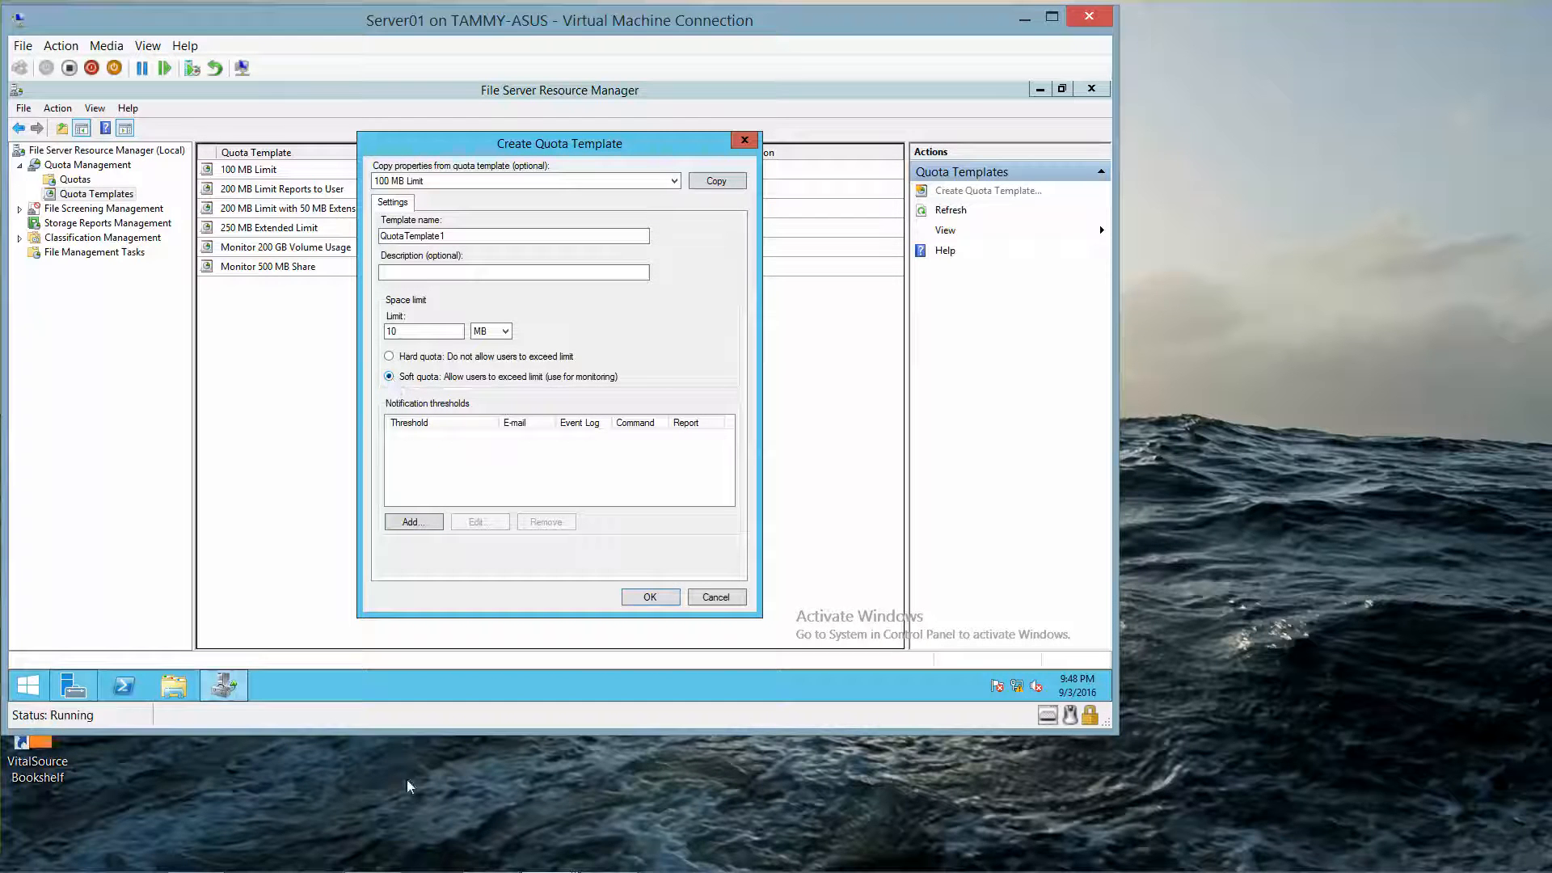
Read the Exercise 5.2 question on hard versus soft quotas in the Word lab document, and return to the virtual machine.
mouse_move(428, 869)
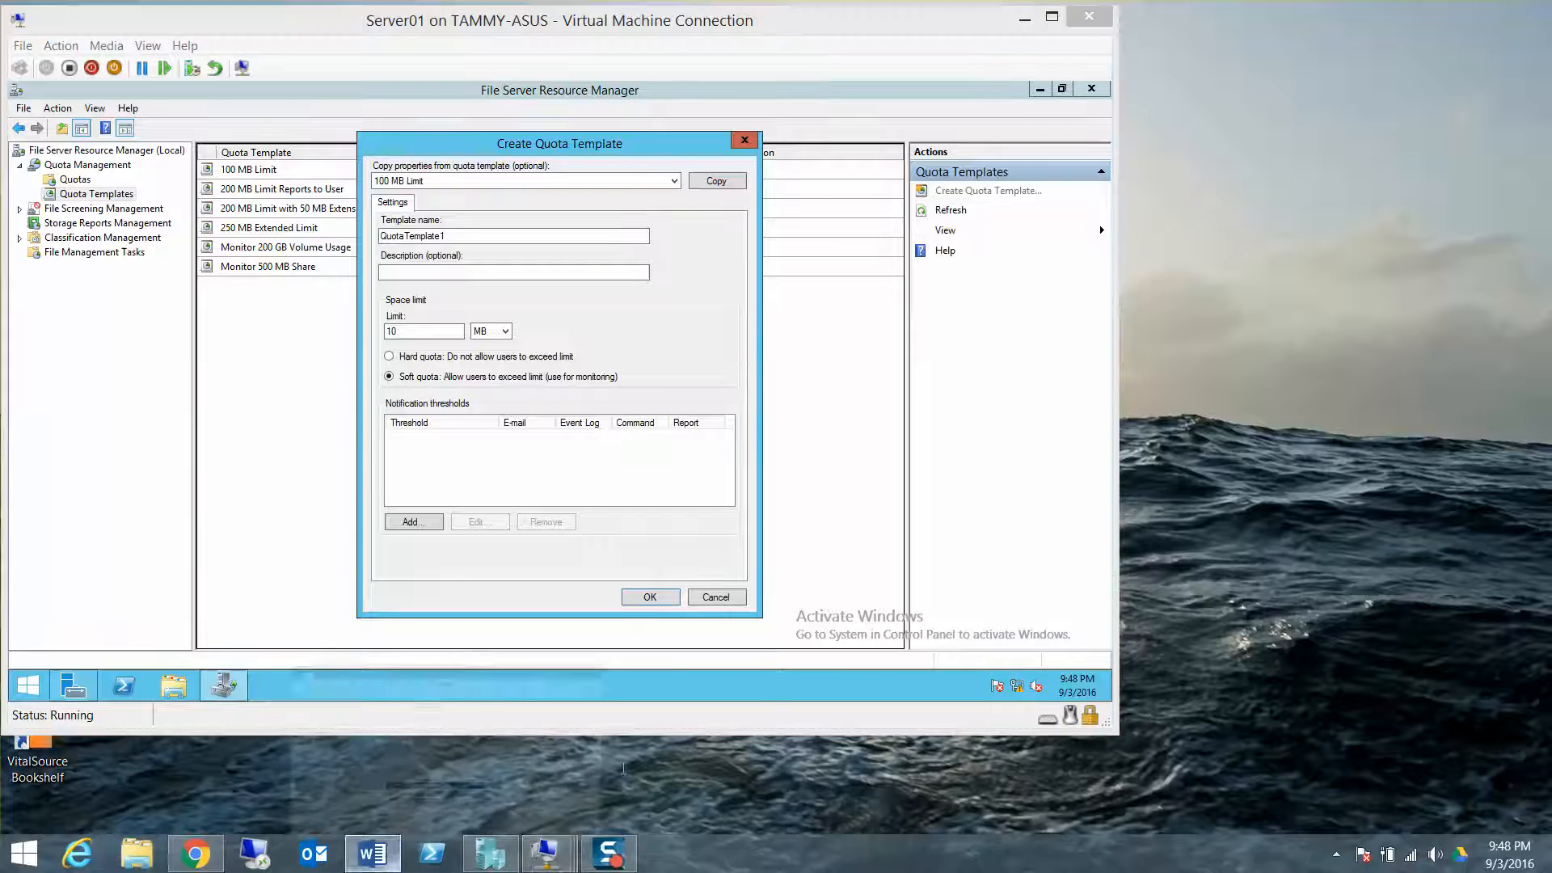
left_click(373, 853)
left_click(1549, 485)
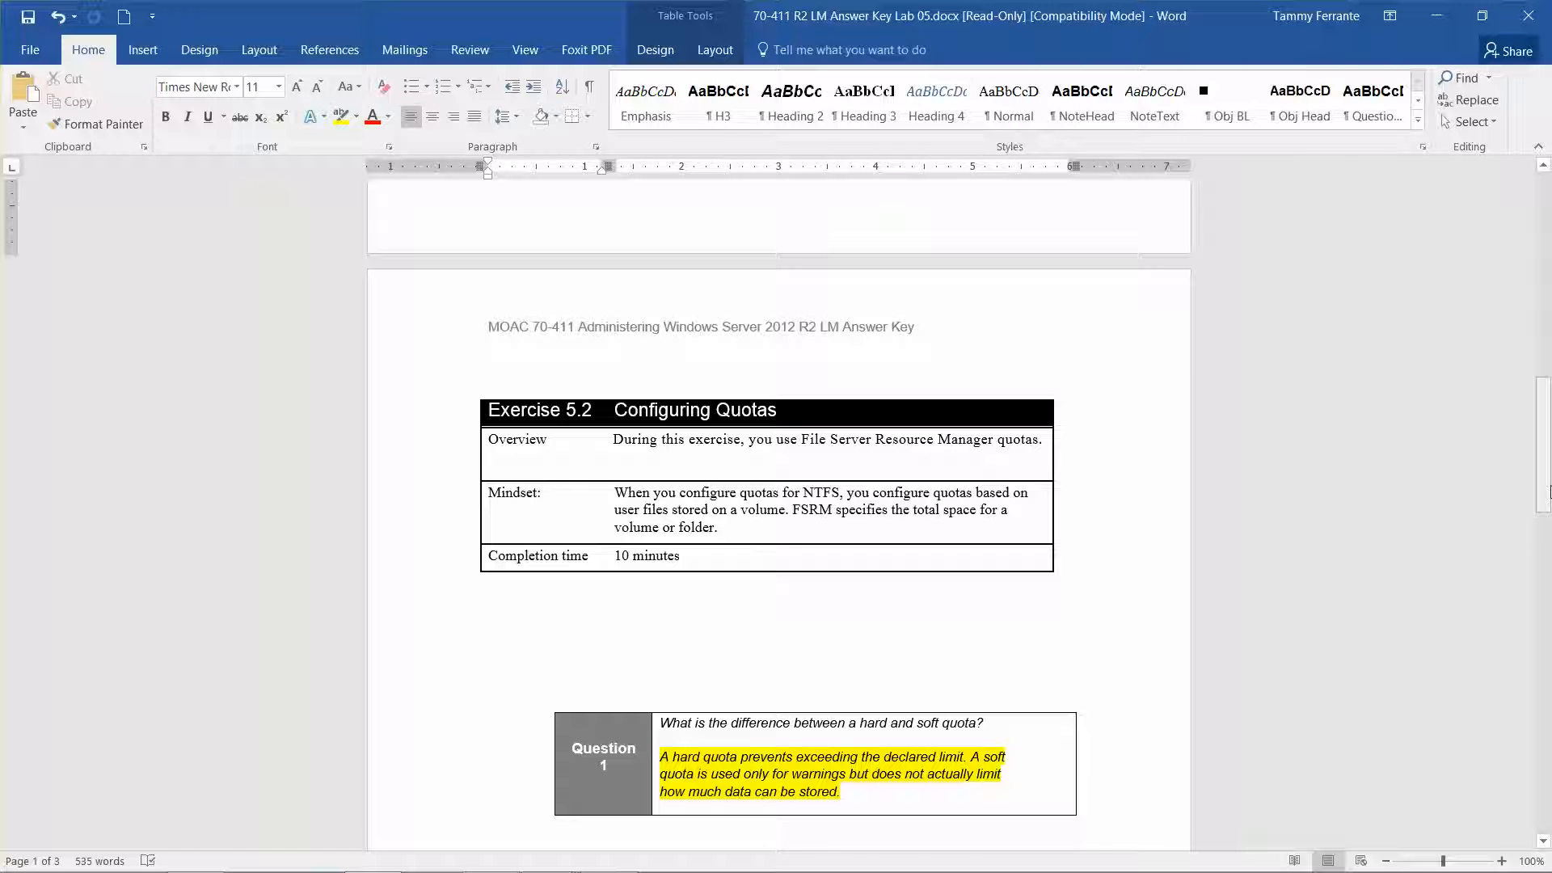
left_click(1443, 20)
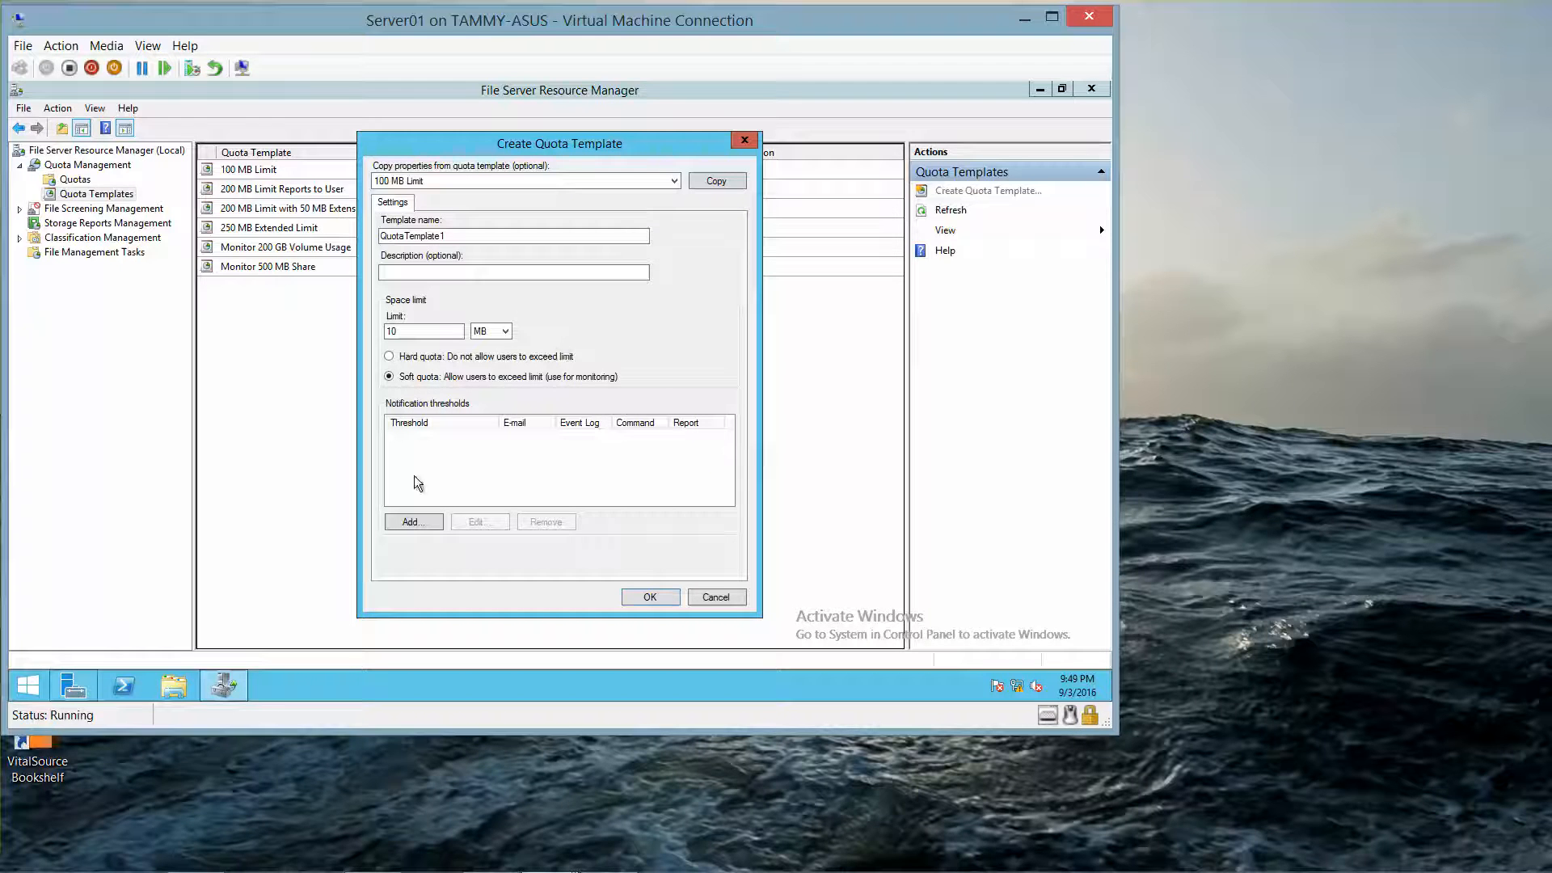
Add an 85% notification threshold that sends a warning to the event log, and save the quota template.
left_click(413, 523)
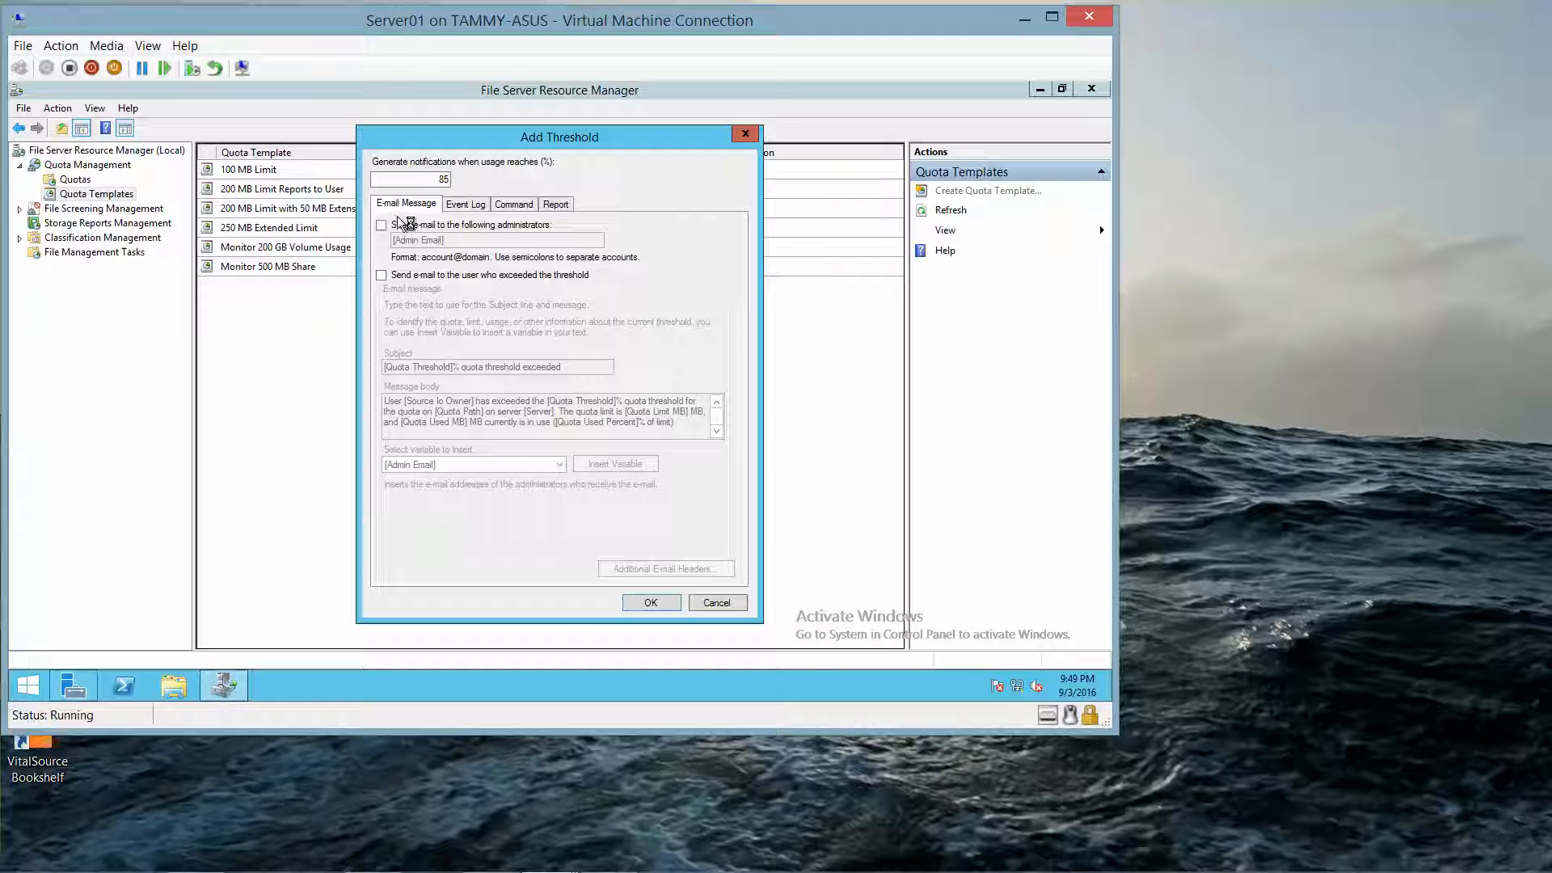
left_click(463, 209)
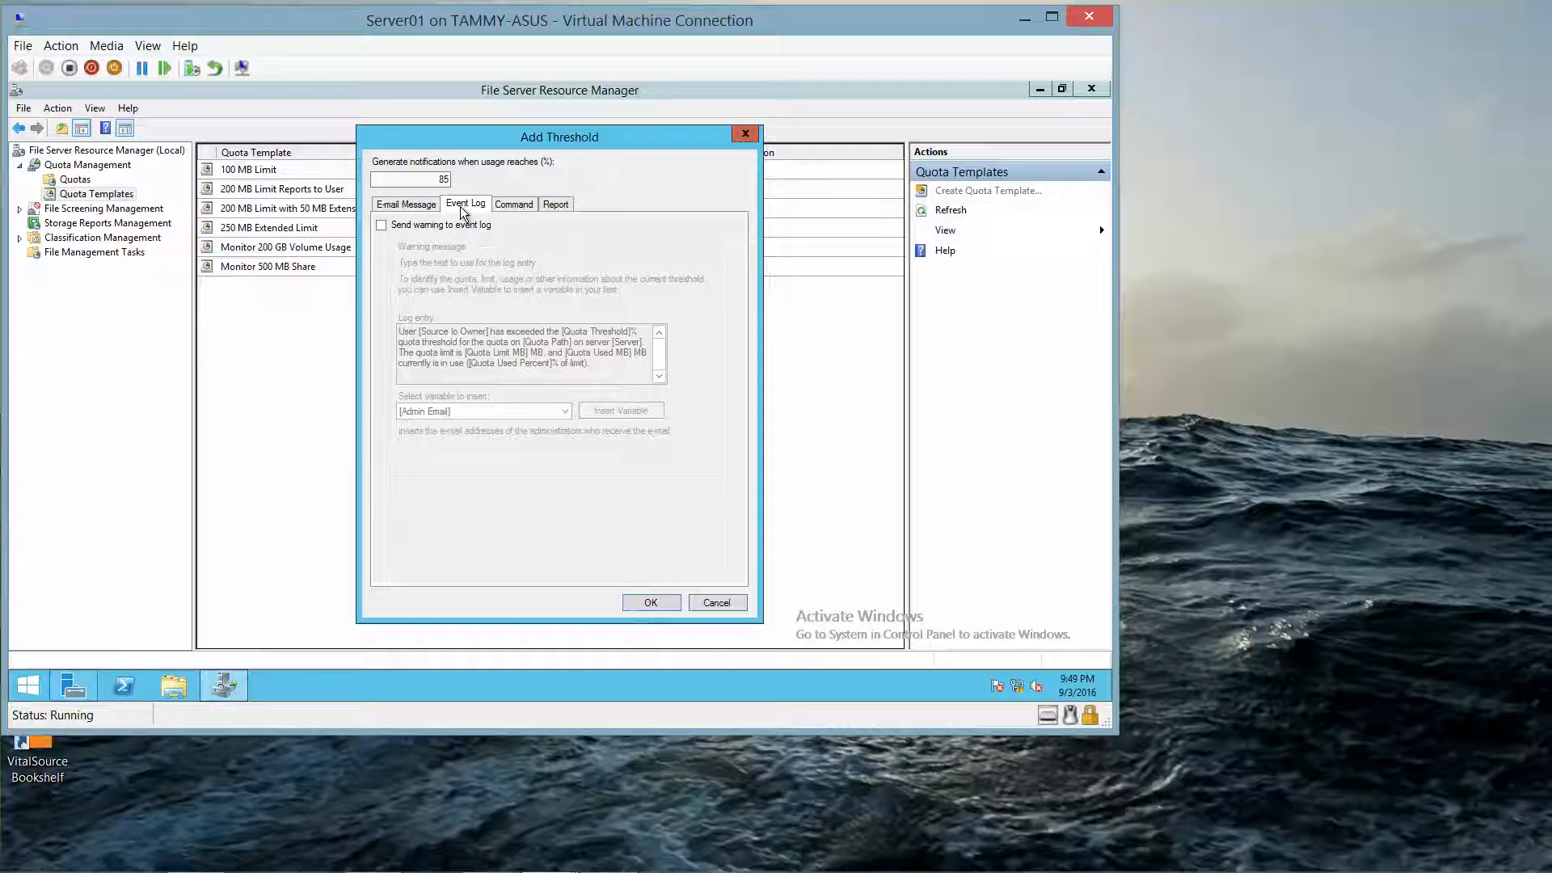
left_click(381, 226)
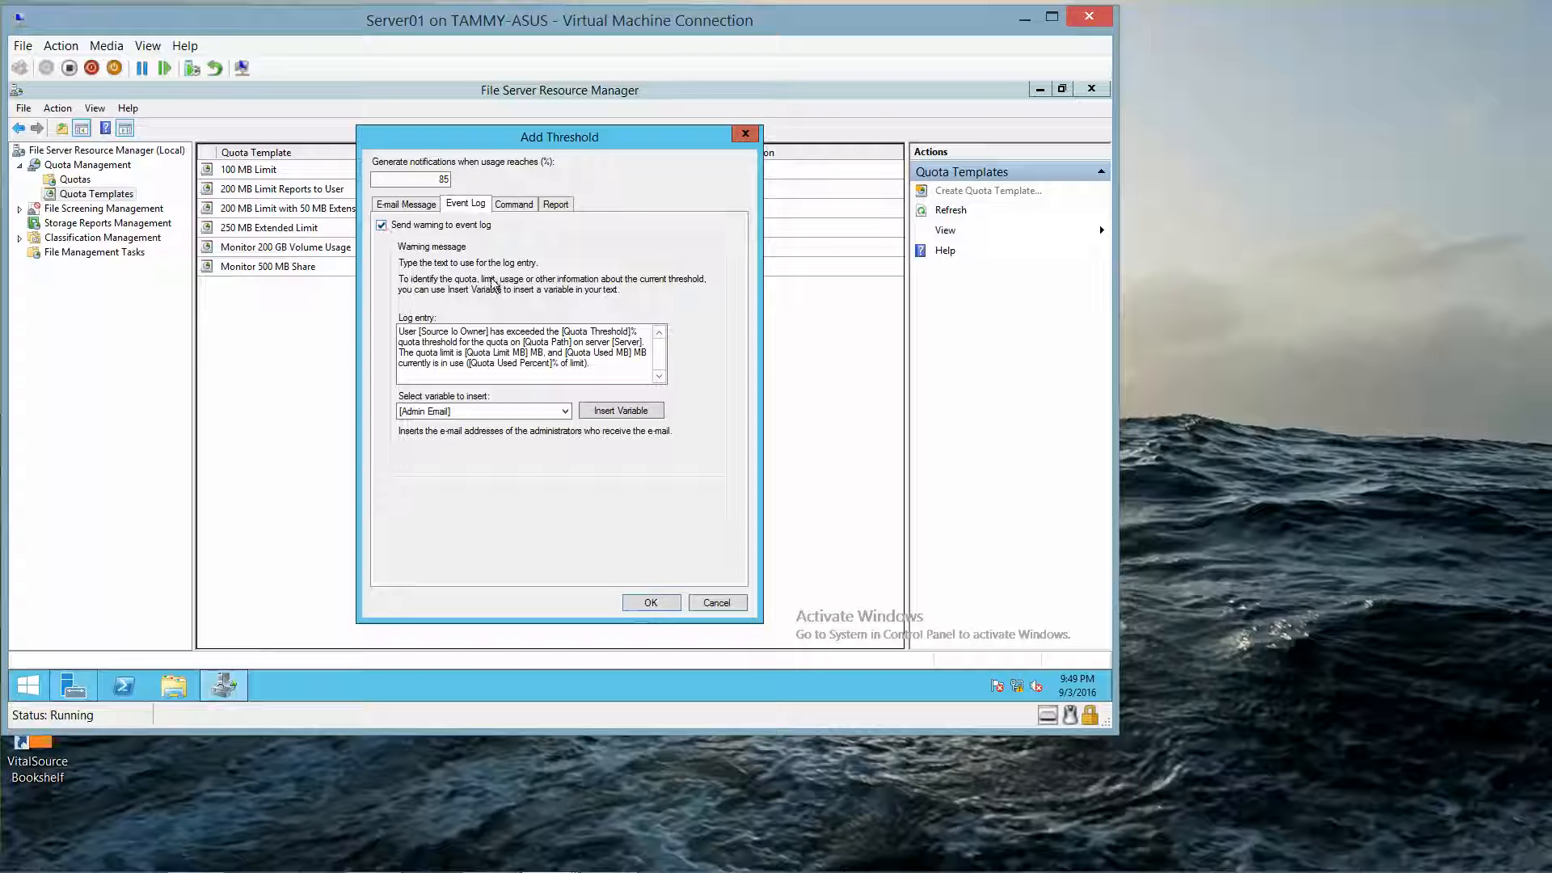
left_click(645, 601)
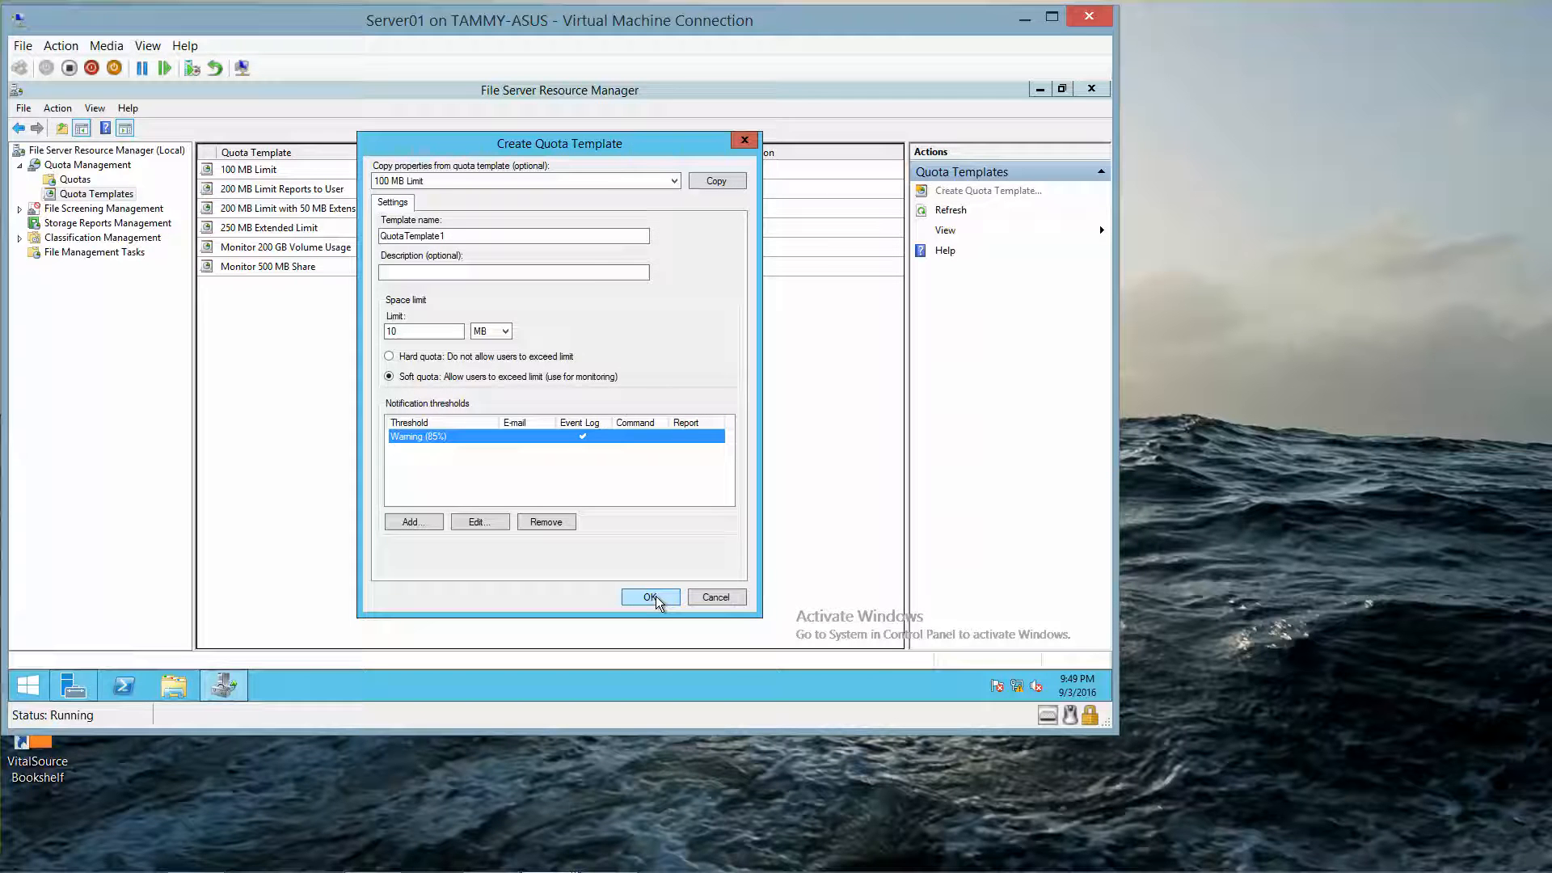
left_click(649, 597)
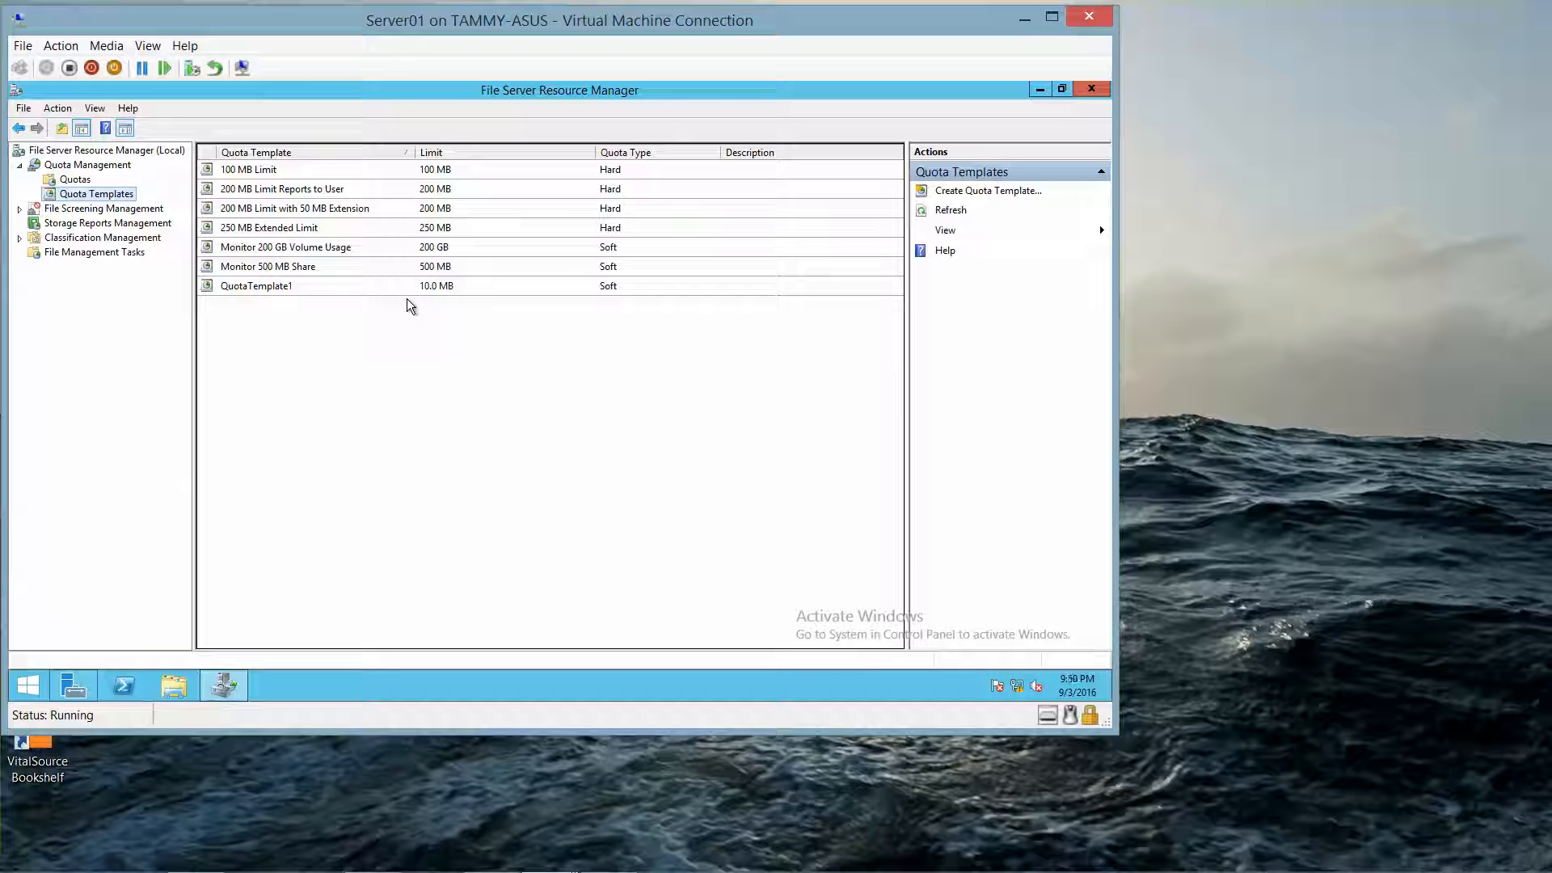
right_click(117, 198)
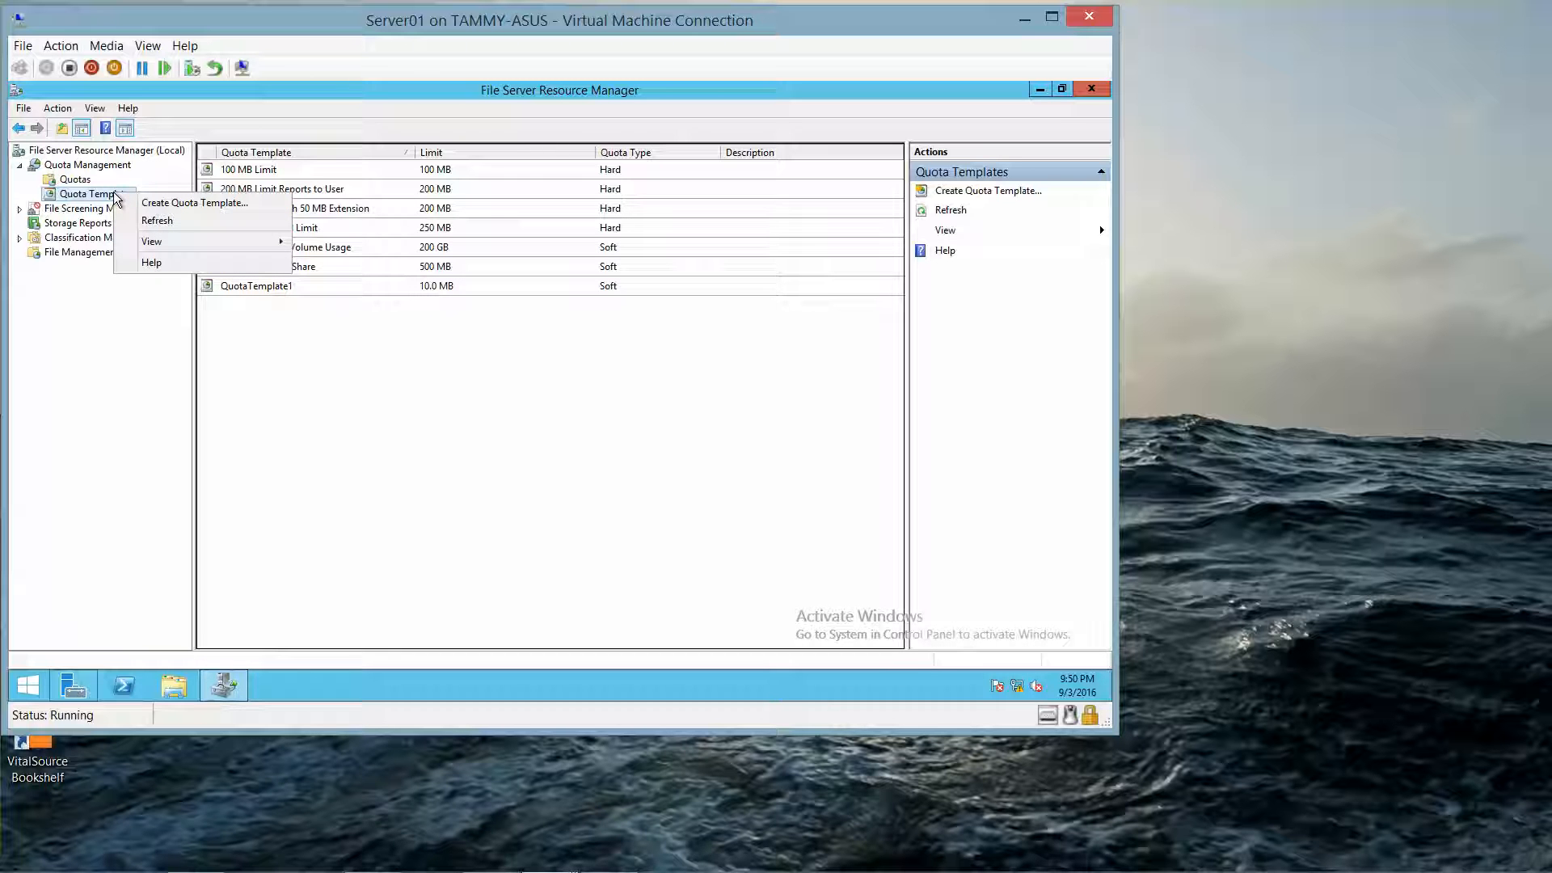
left_click(130, 353)
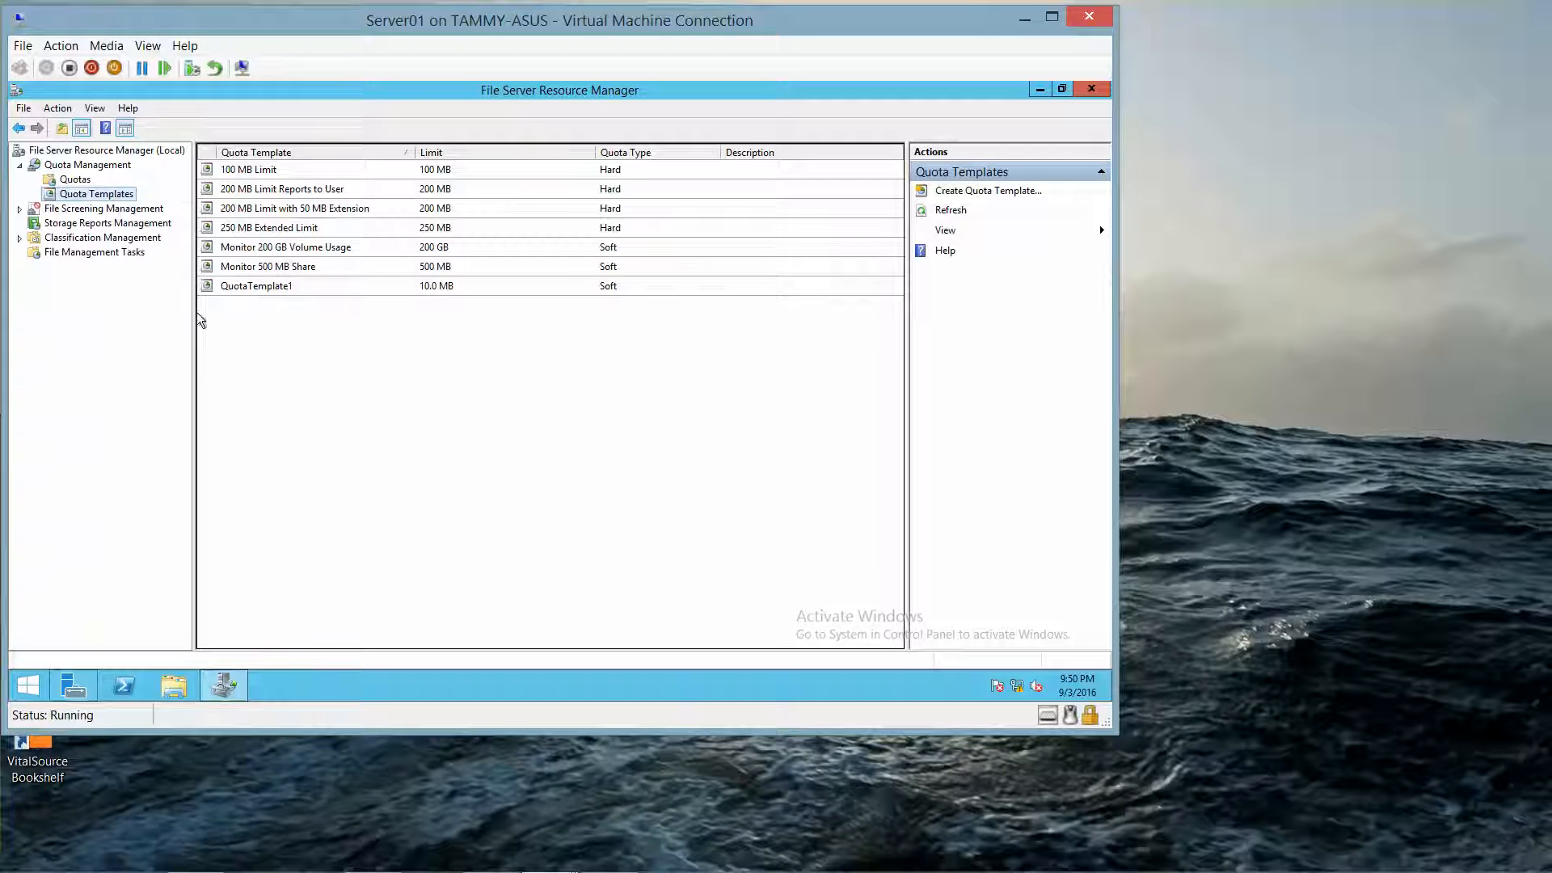
Create a quota on the path c:\Share4 from QuotaTemplate1, checking the folder name on the C: drive.
right_click(257, 287)
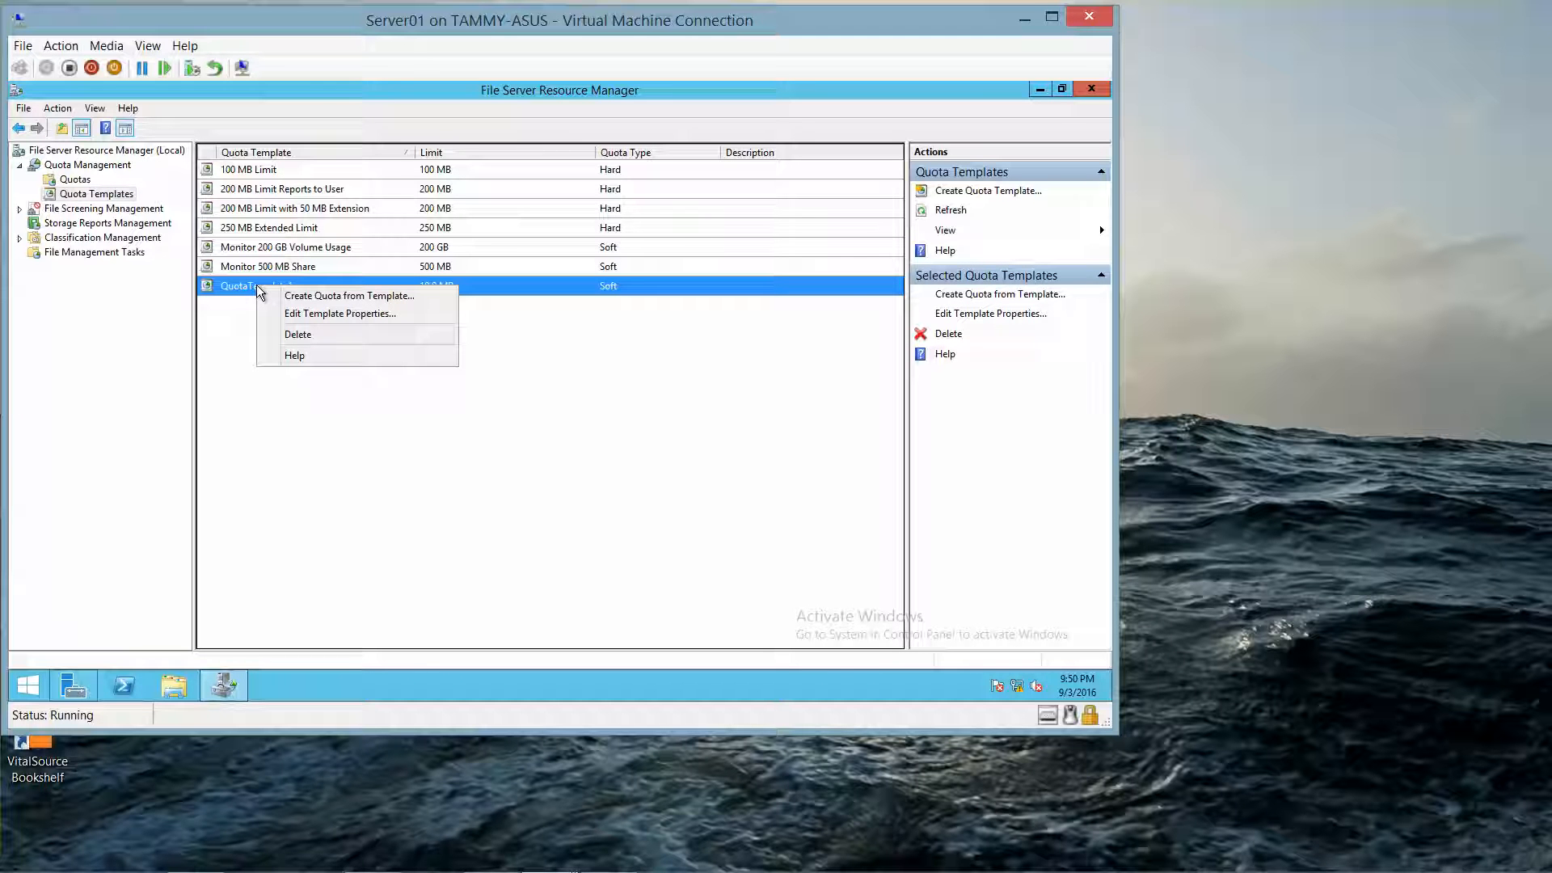
left_click(322, 299)
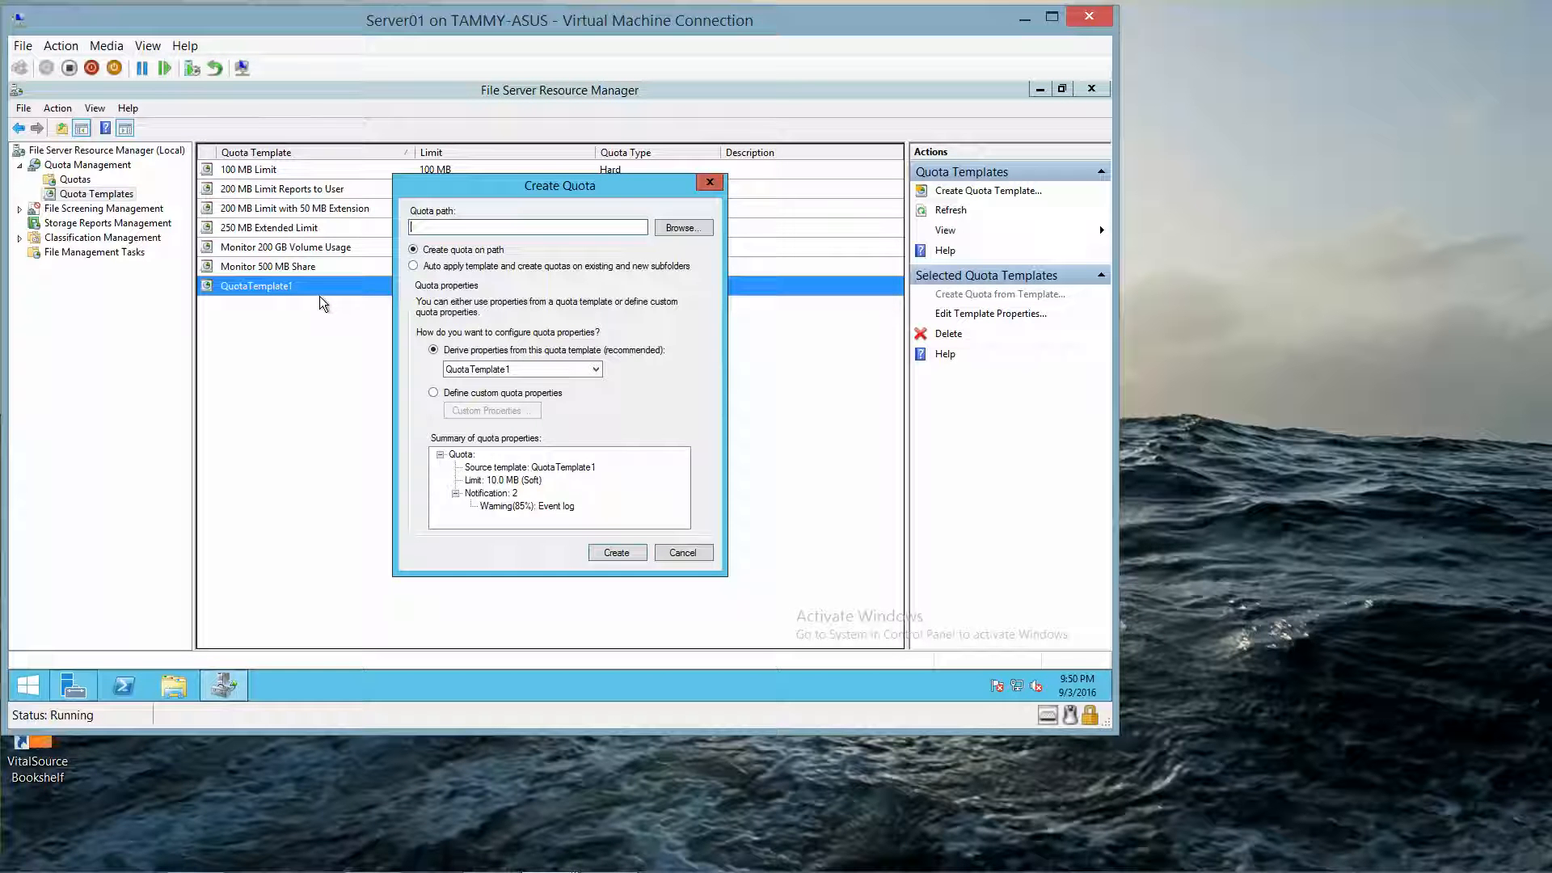
type("c:\\Shared4")
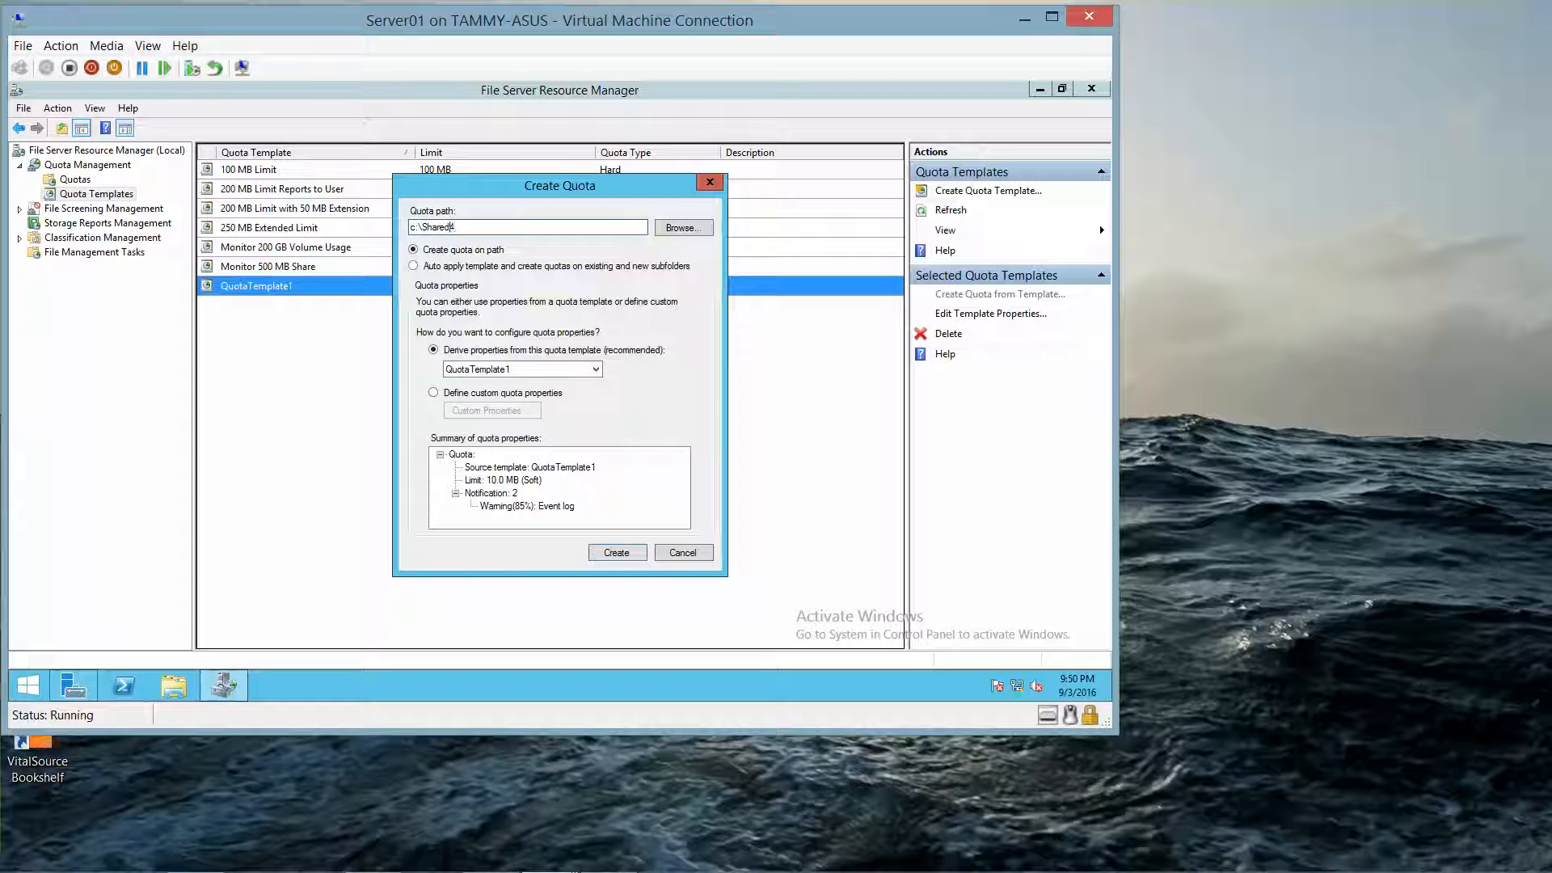
key("BackSpace")
left_click(172, 687)
double_click(693, 466)
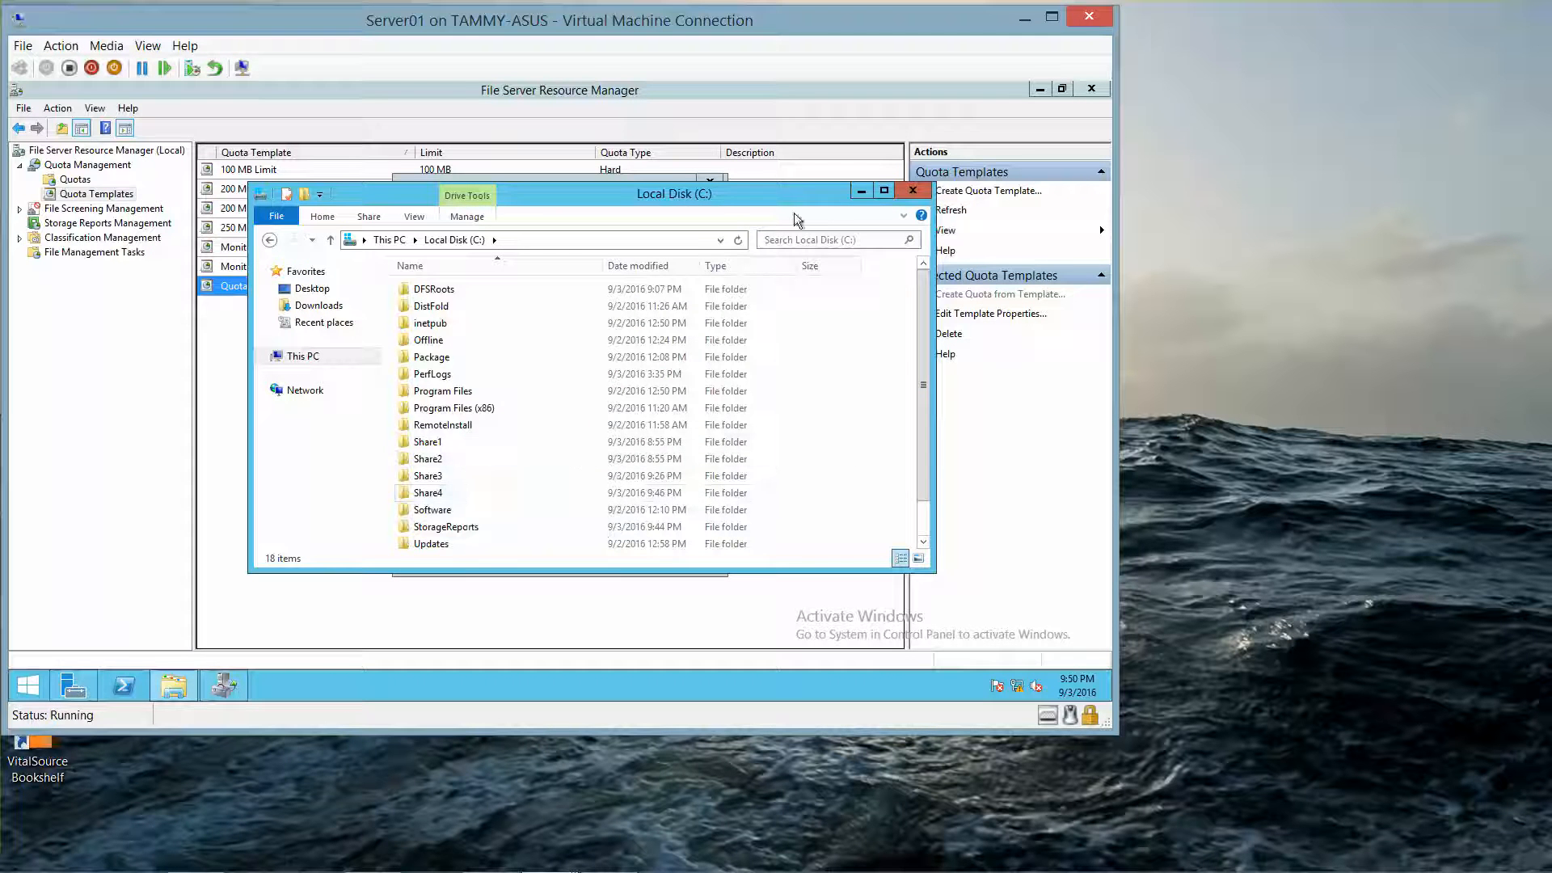
left_click(861, 191)
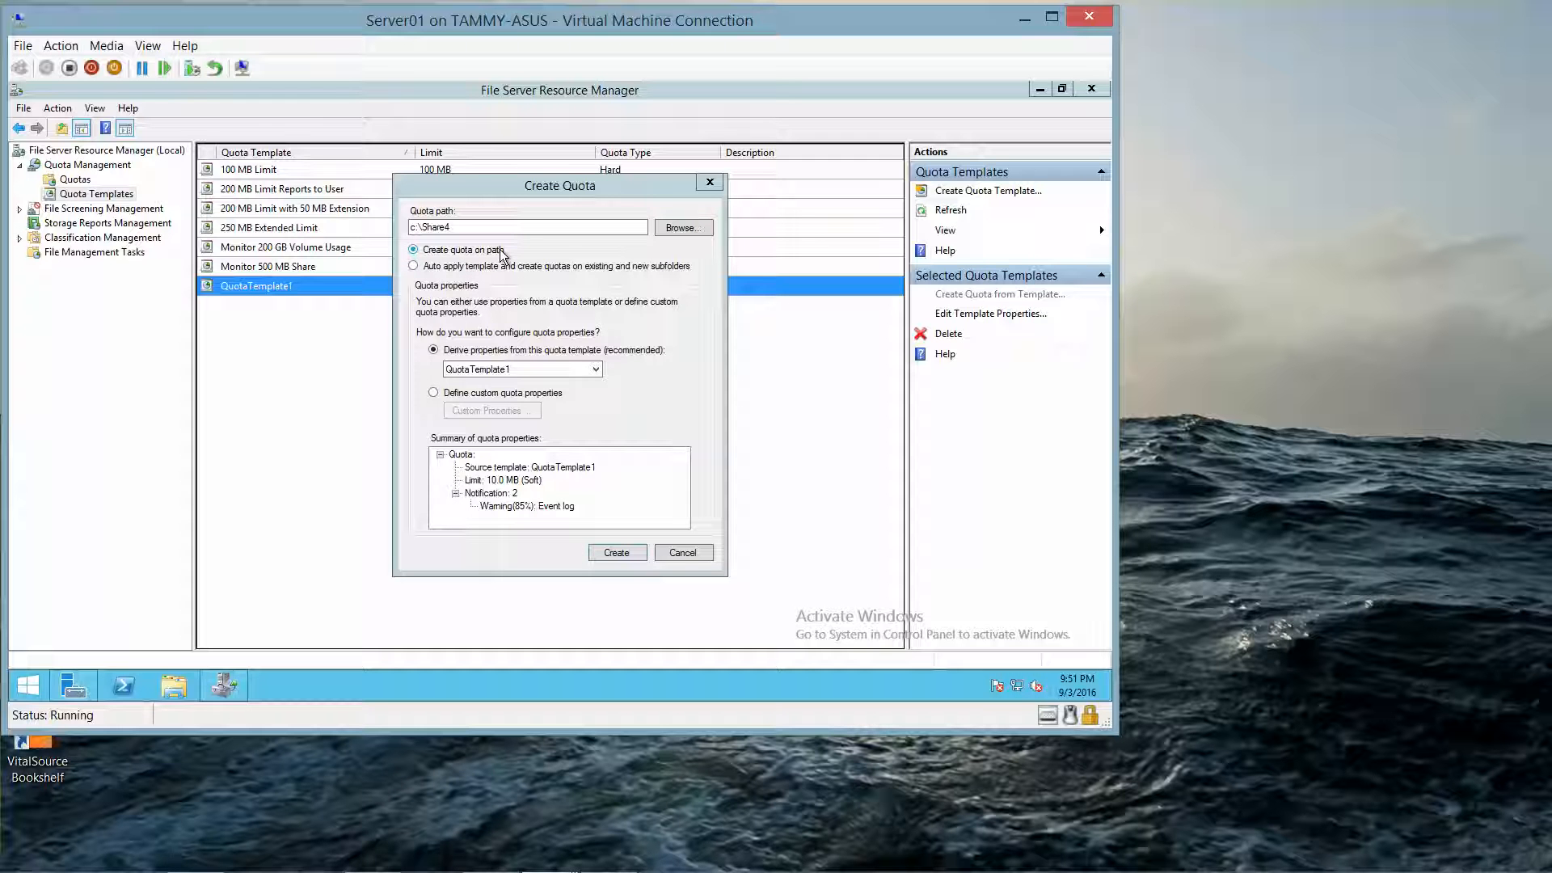
left_click(608, 551)
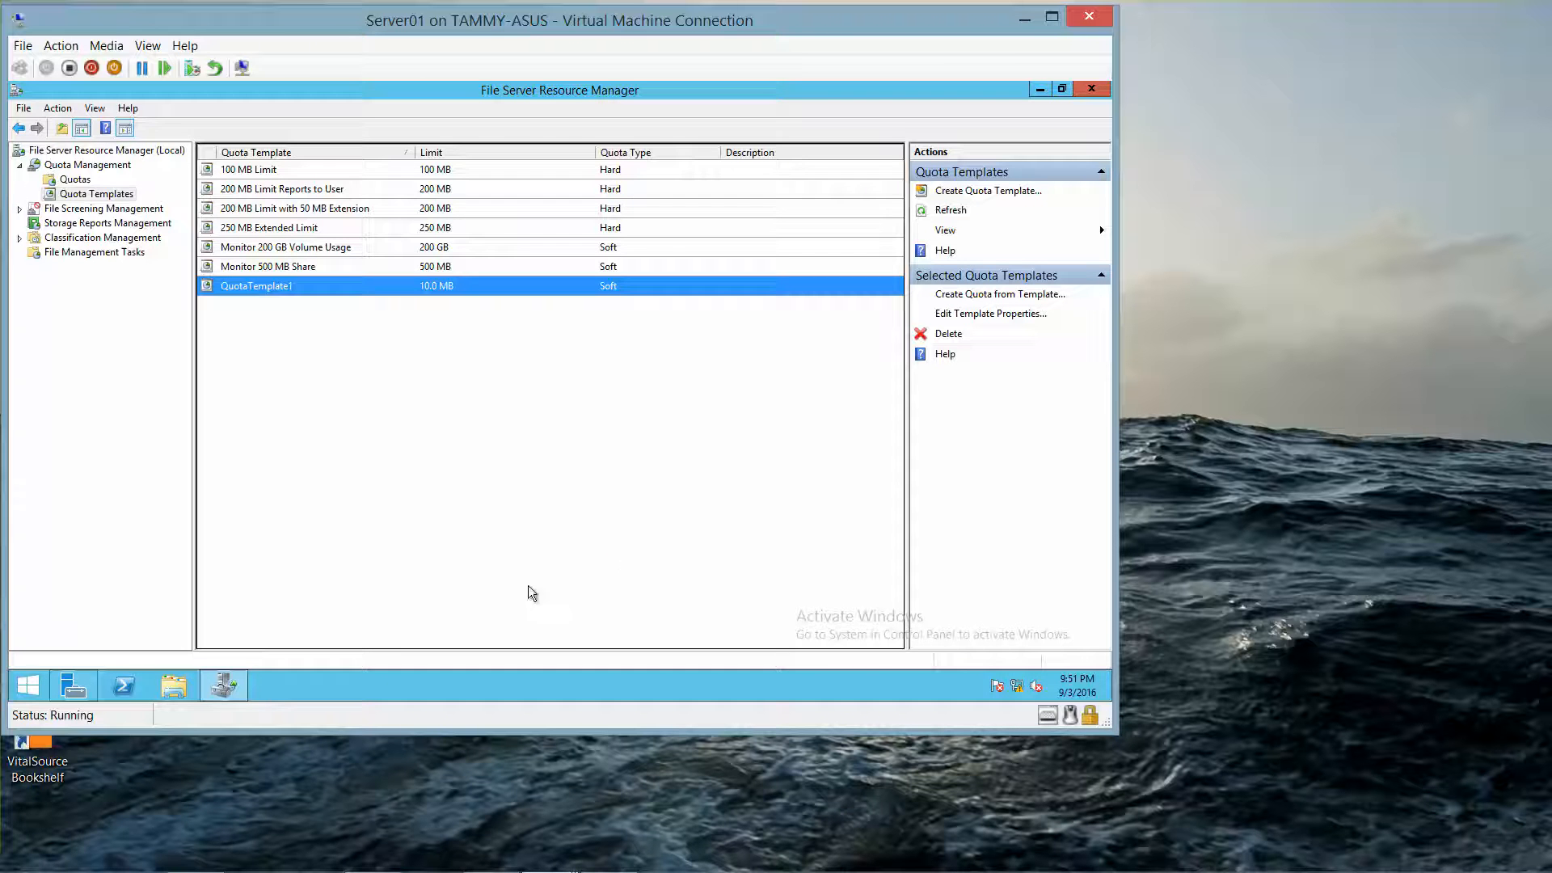
Open \\rwdc01\software in File Explorer and copy ADMXMigrator, NM34_x64, the System Center Monitoring Pack and Windows8.1-KB2901549-x64.
left_click(174, 686)
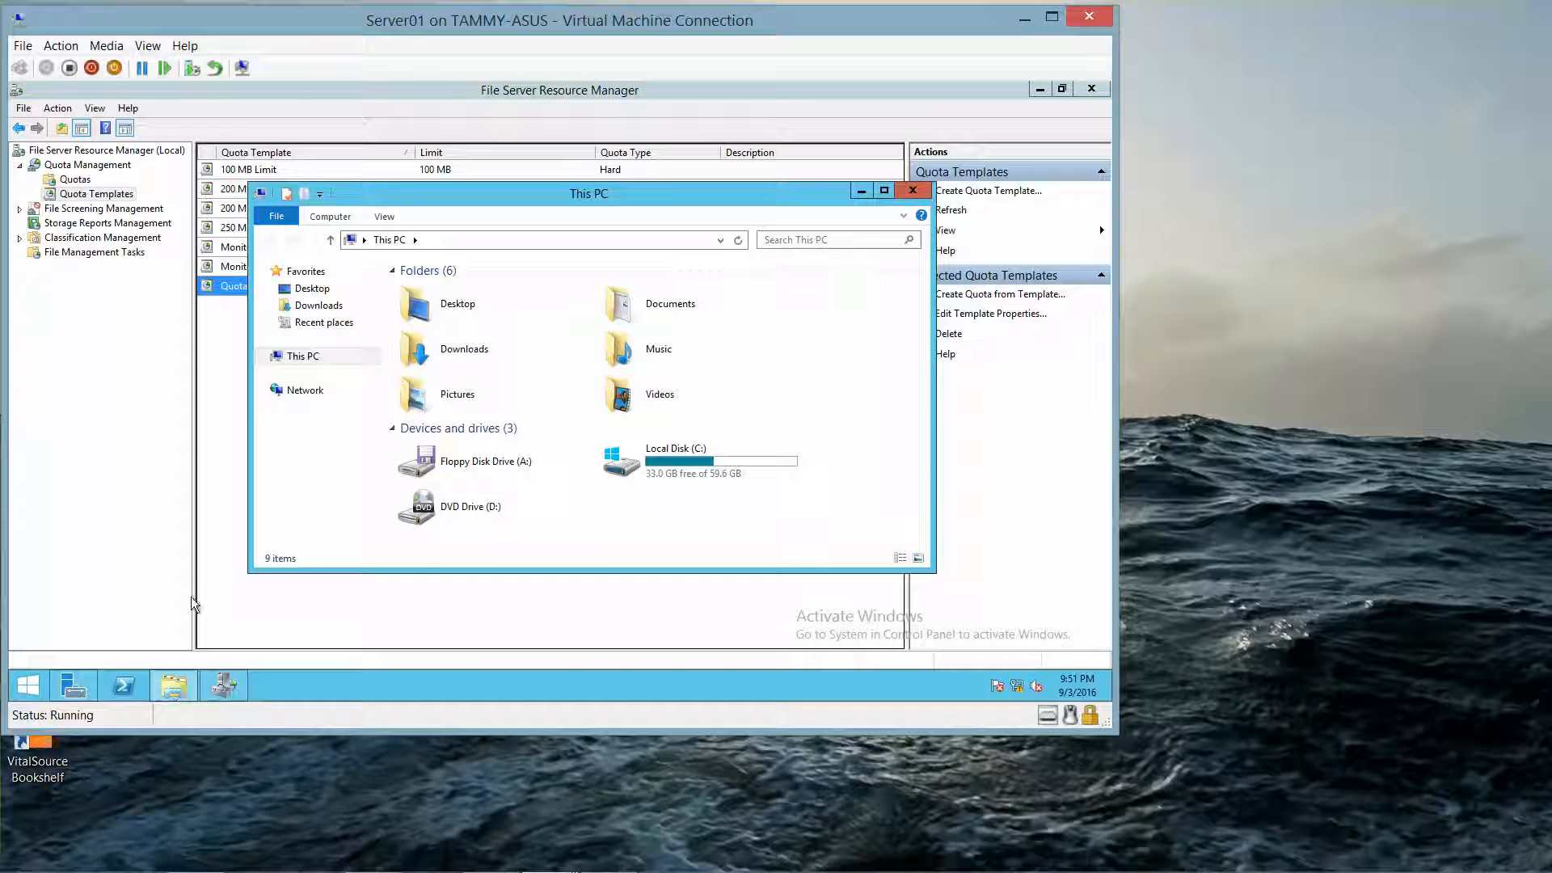
left_click(532, 239)
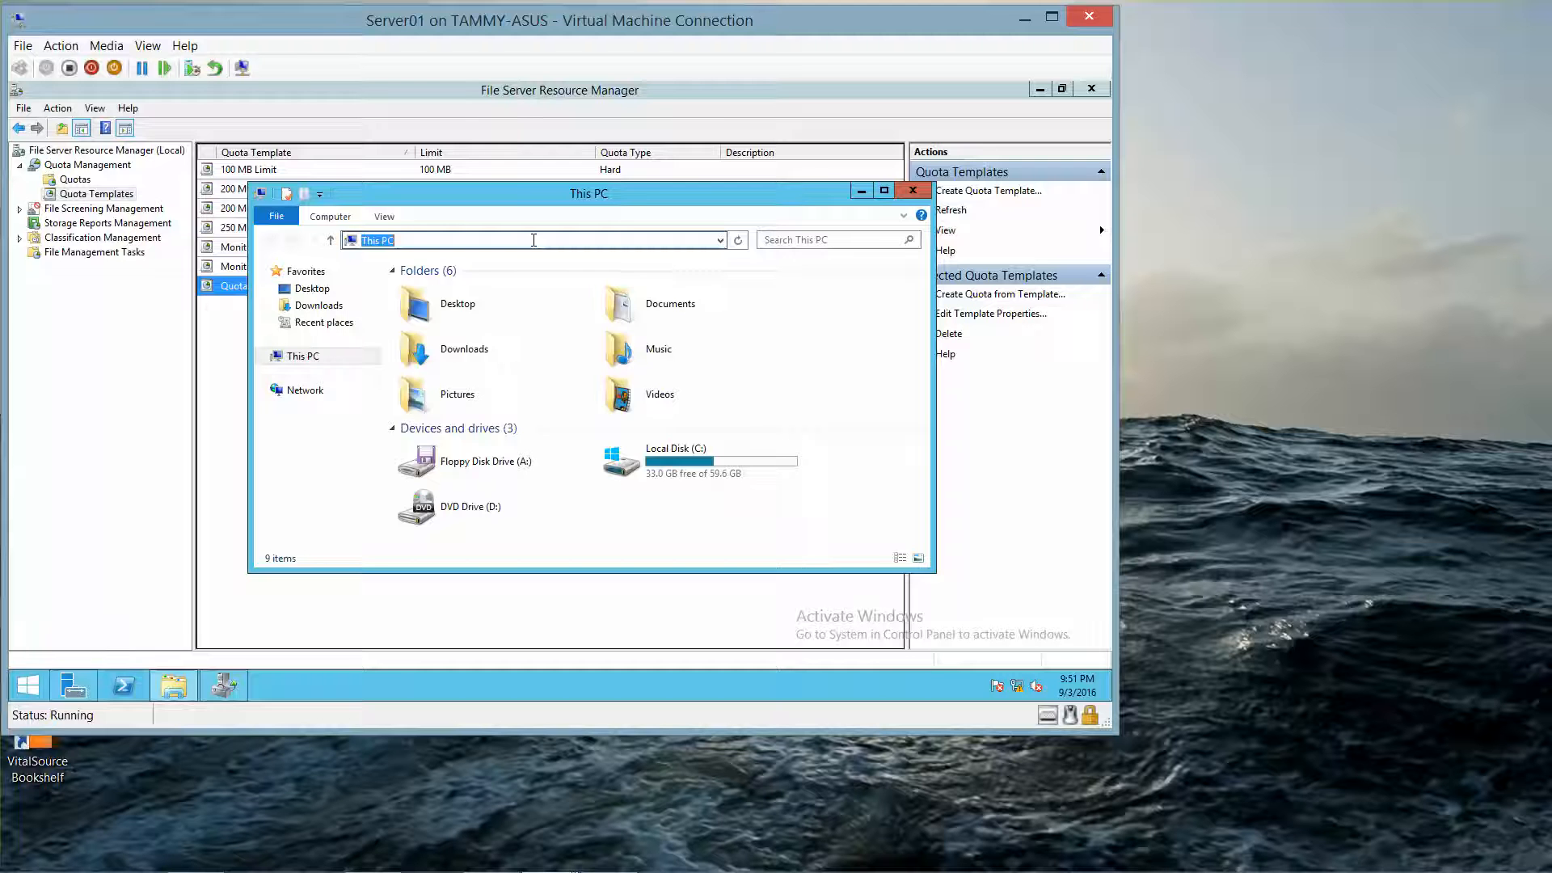
type("\\rwd")
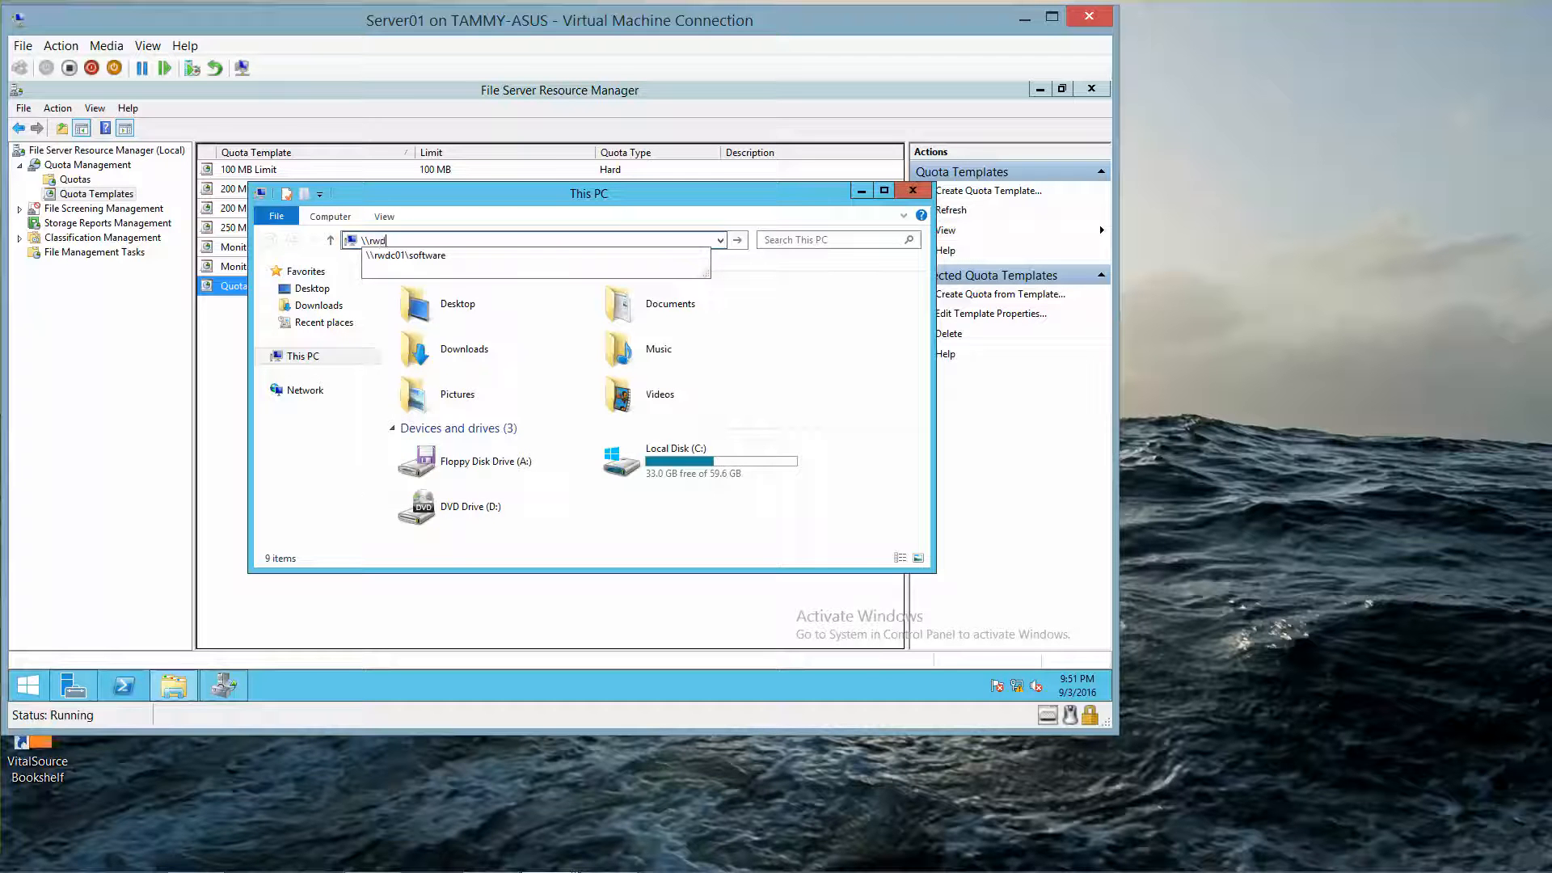
left_click(373, 252)
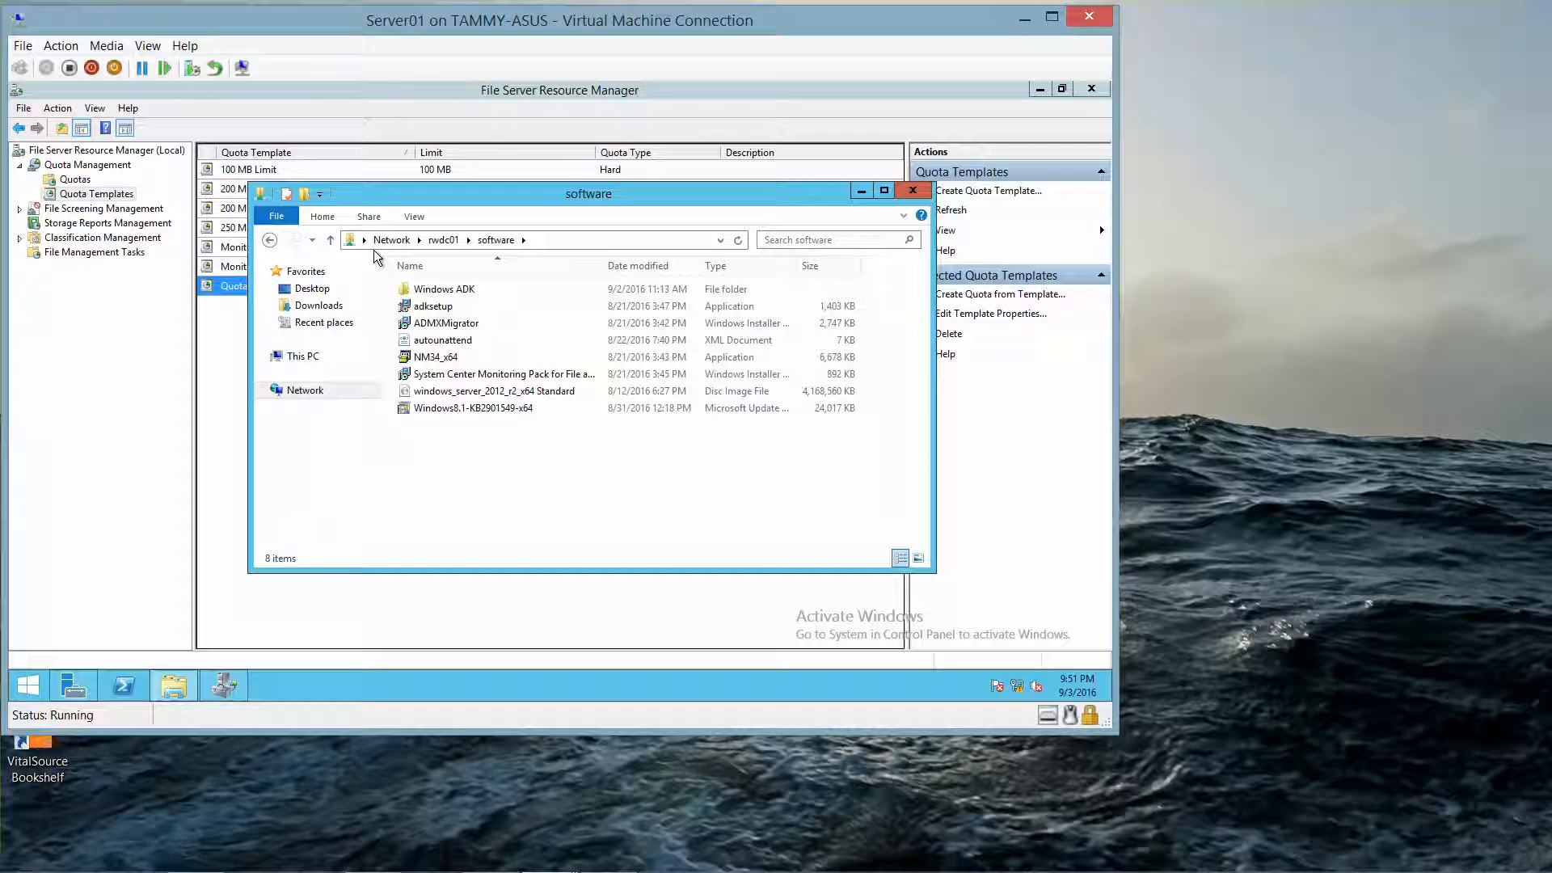
left_click(446, 325)
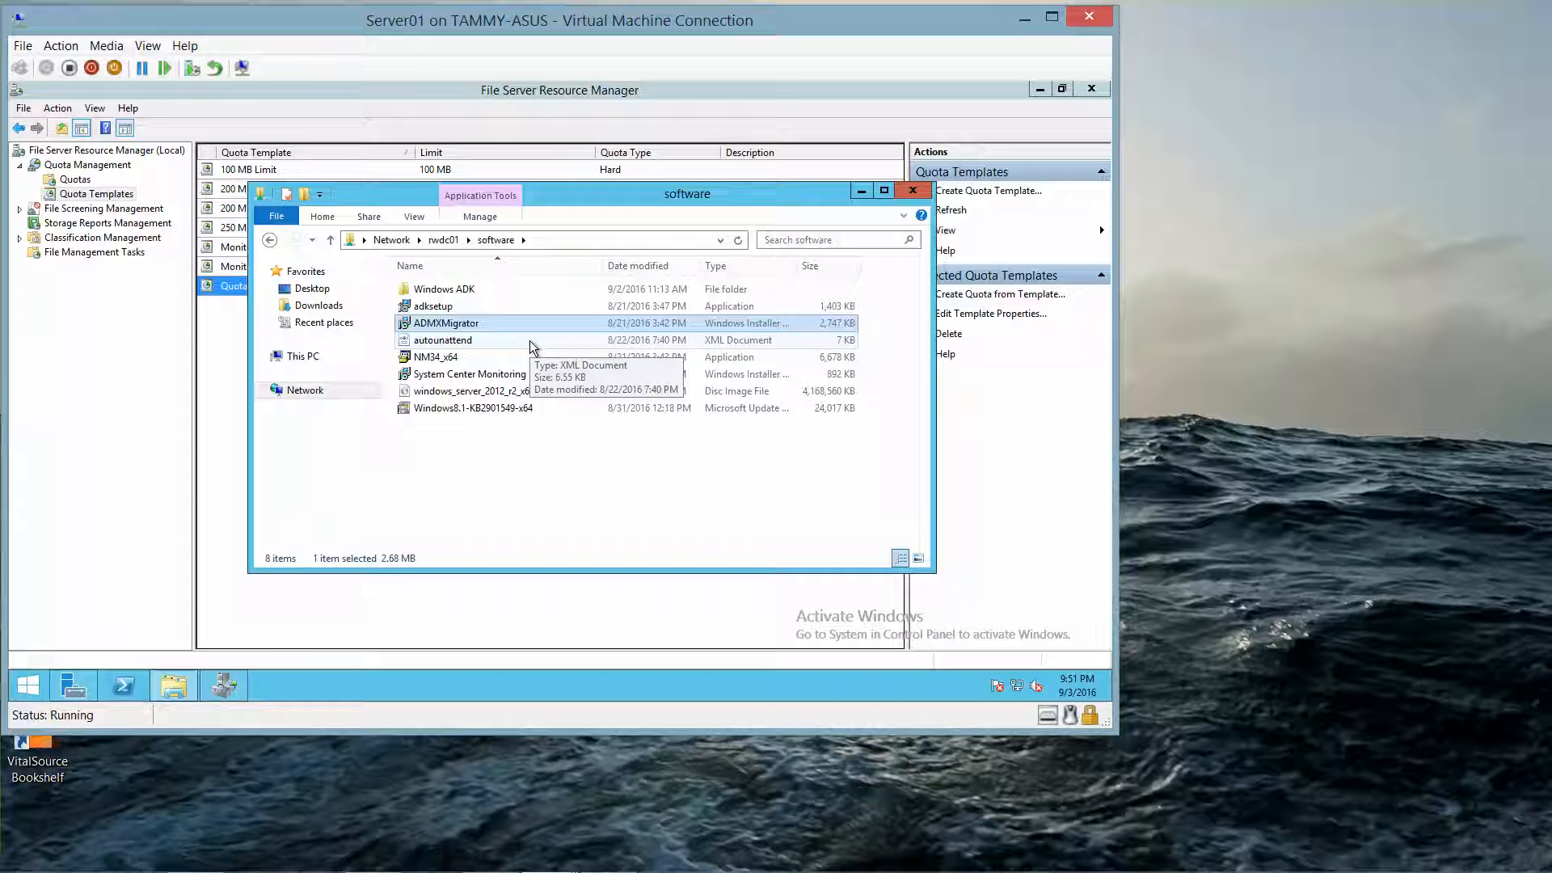
left_click(471, 363, "ctrl")
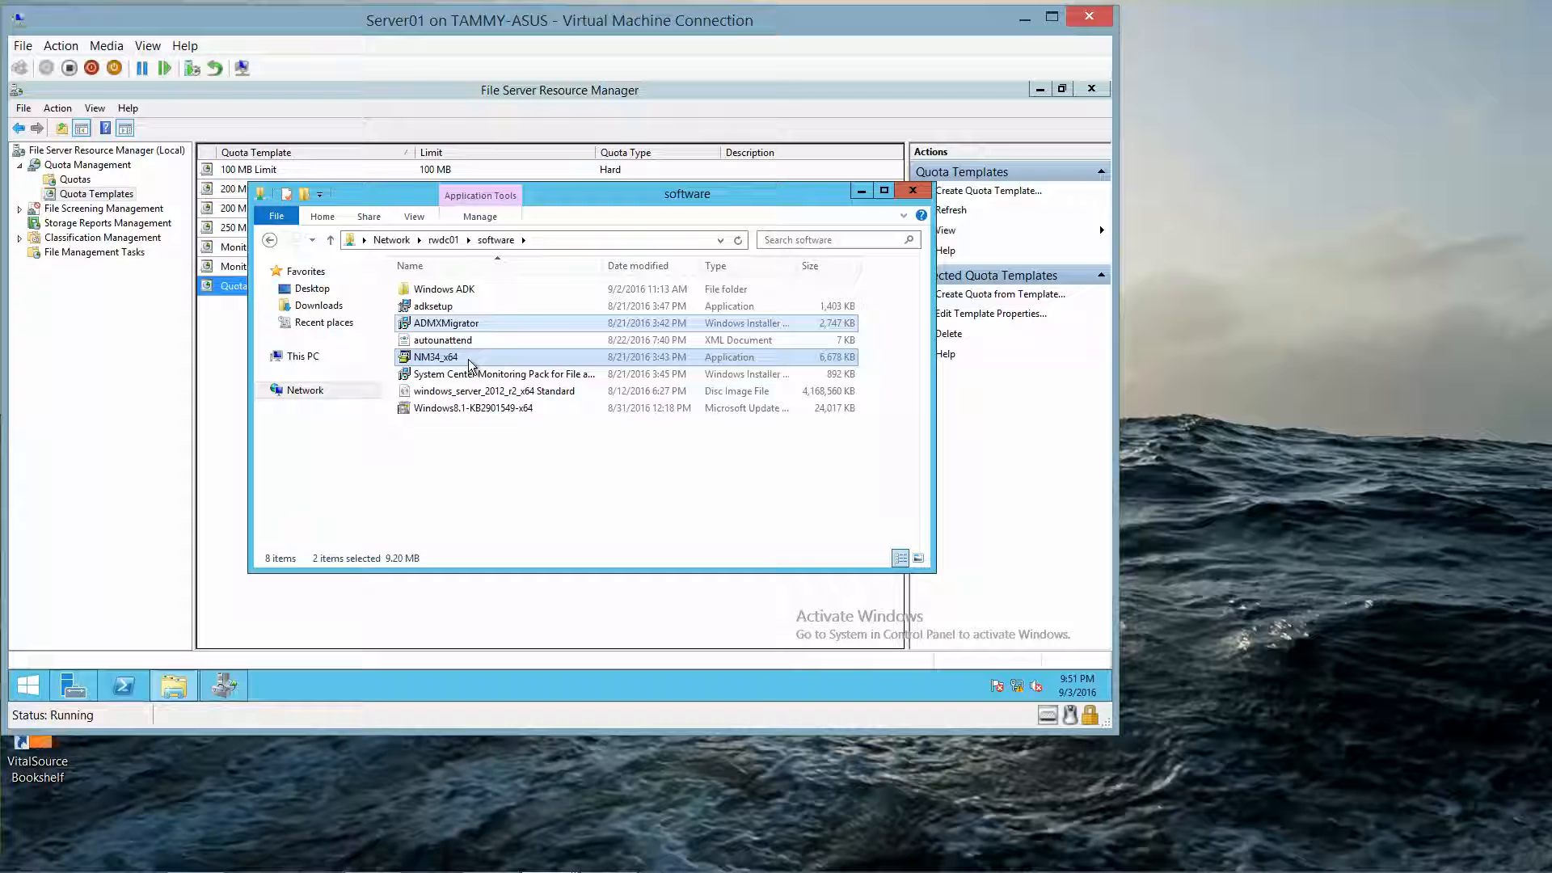
left_click(478, 379, "ctrl")
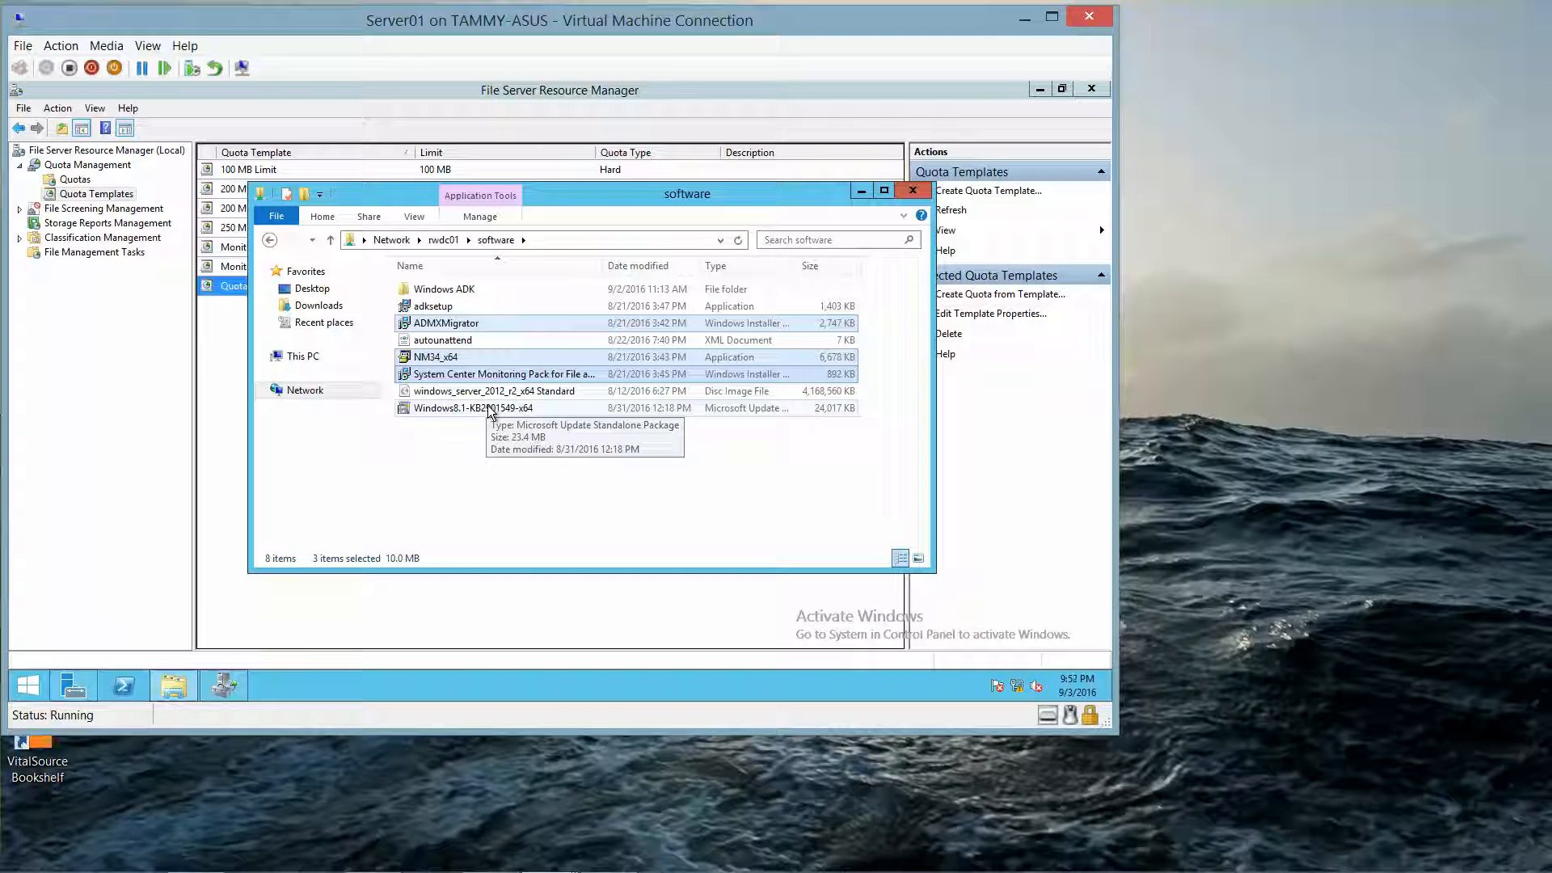
left_click(488, 408, "ctrl")
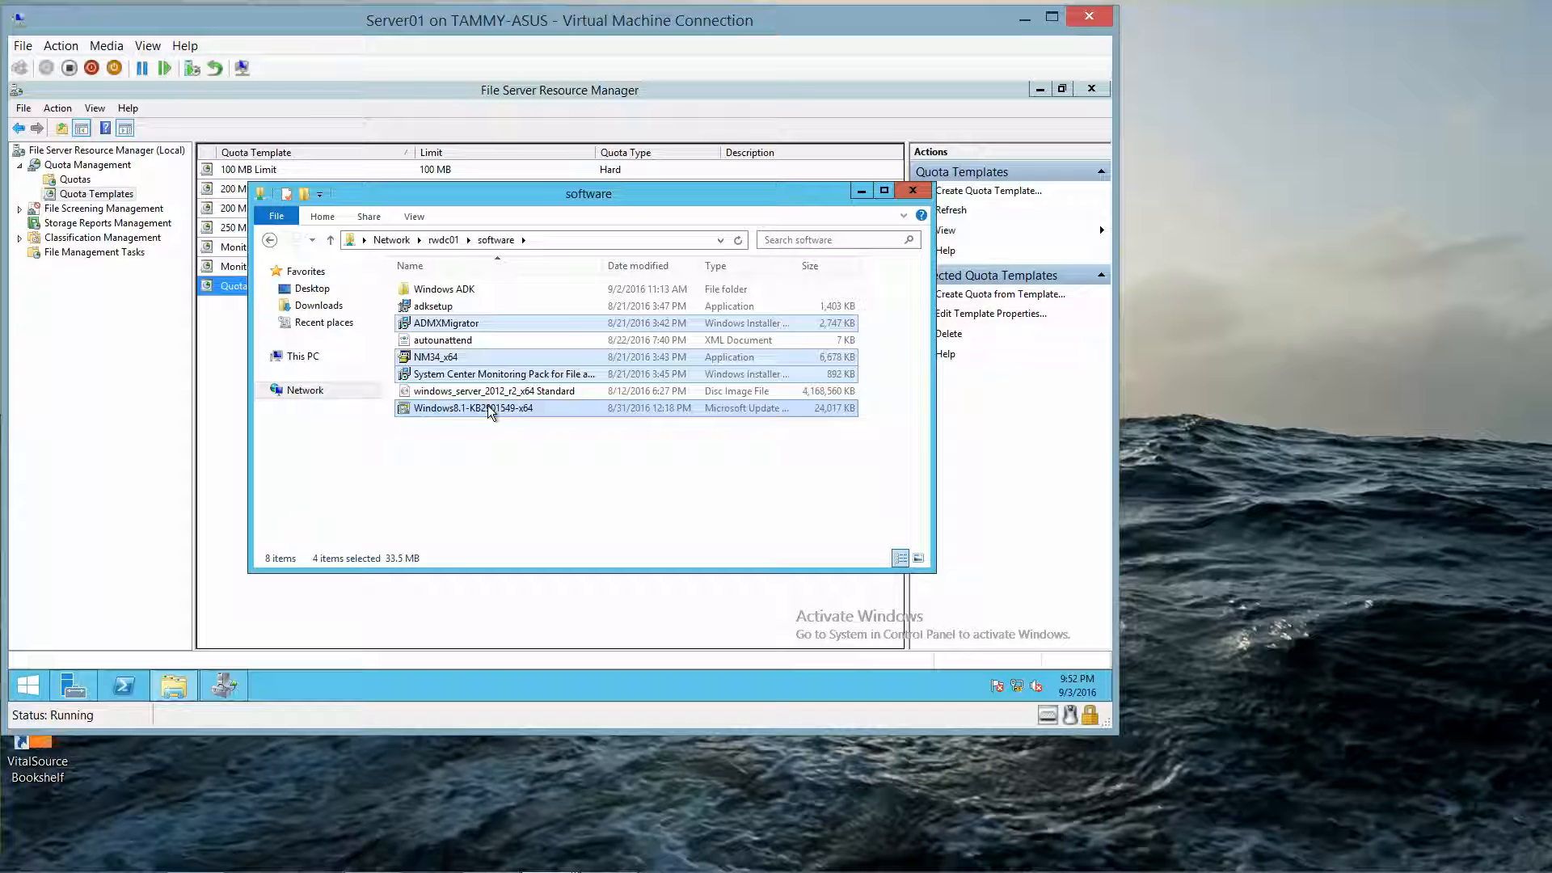
Paste the copied files into the Share4 folder on the C: drive and close the folder window.
left_click(312, 360)
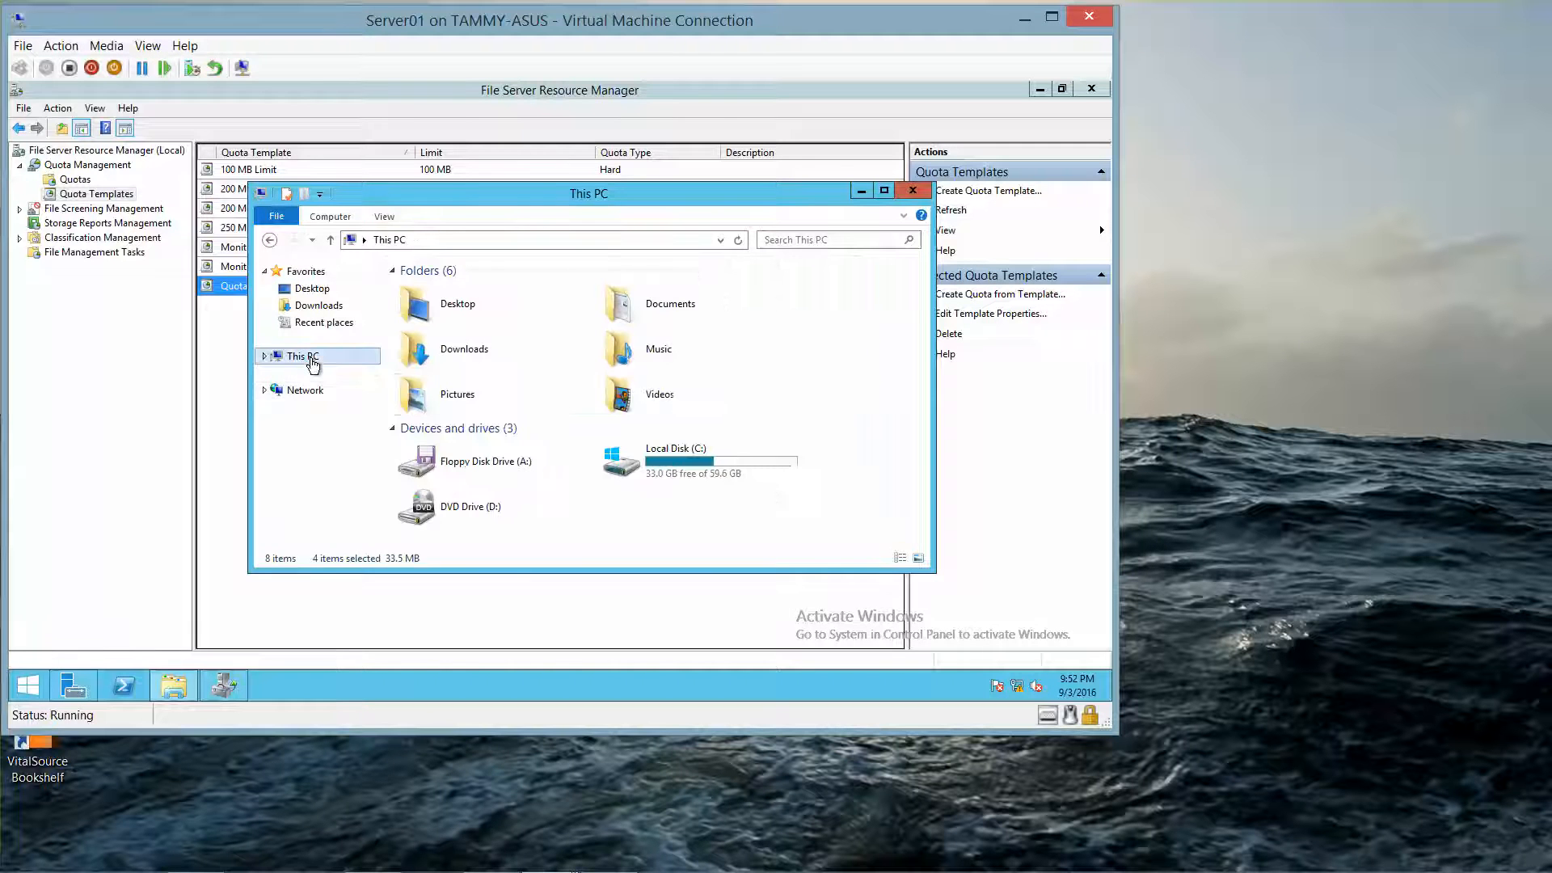
double_click(732, 473)
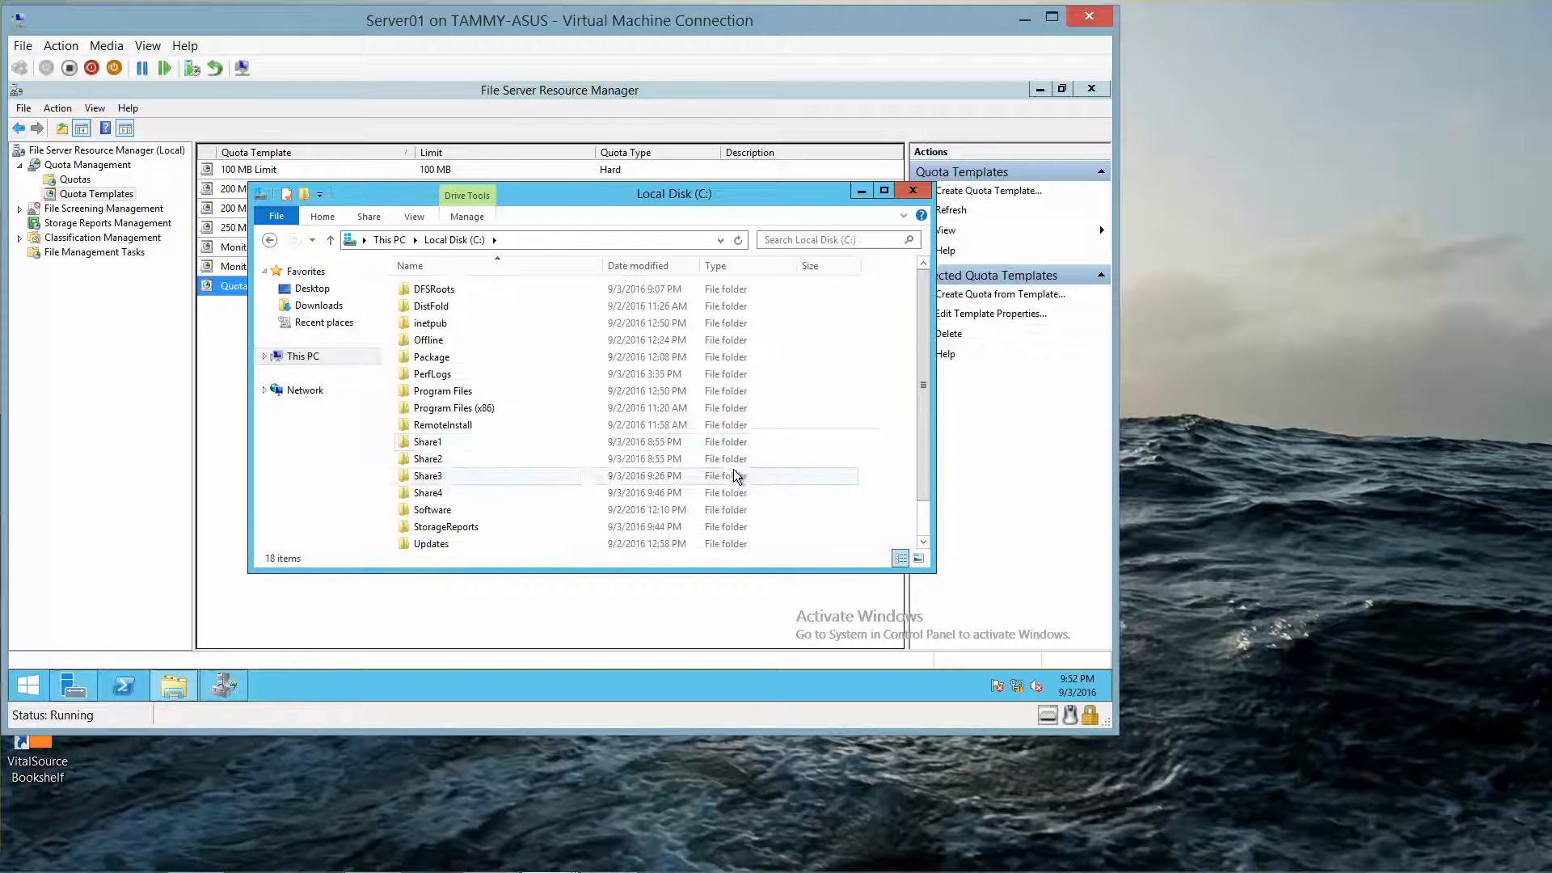
double_click(457, 495)
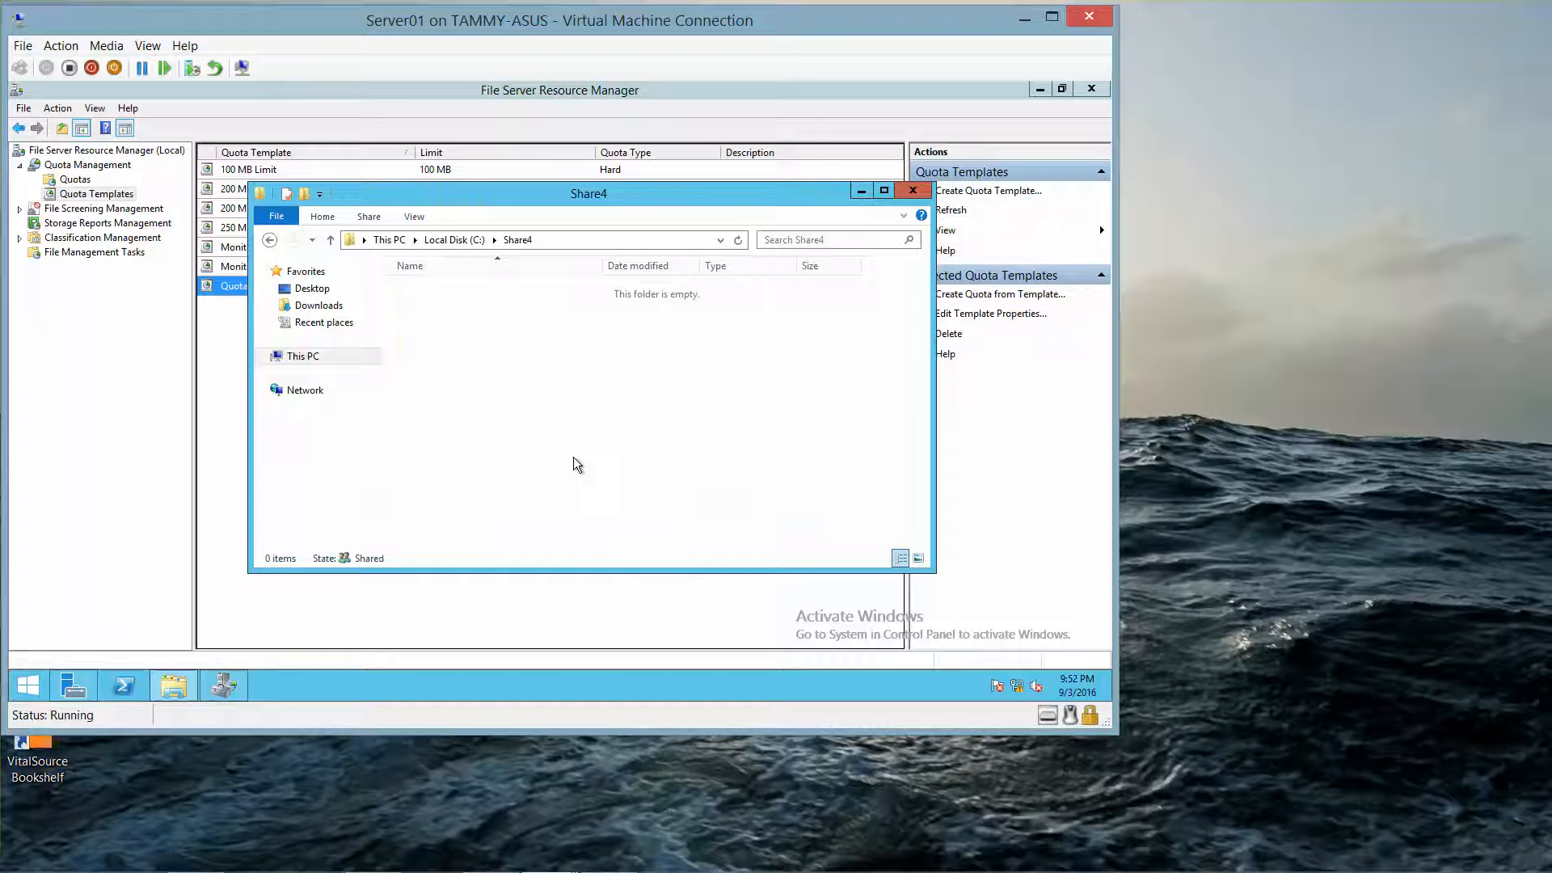
key("ctrl+v")
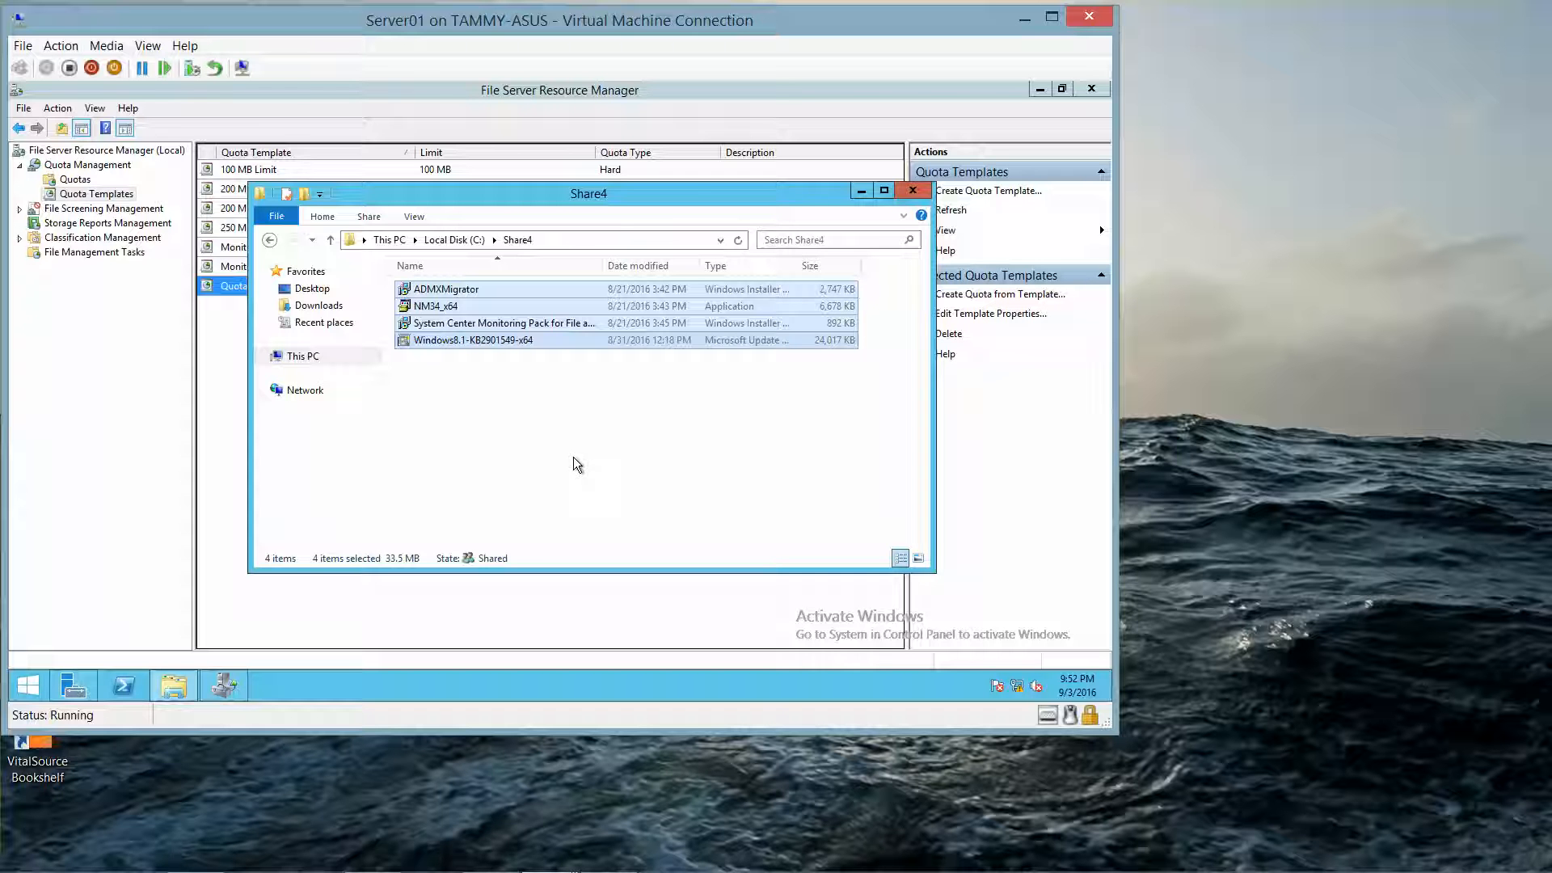
left_click(915, 192)
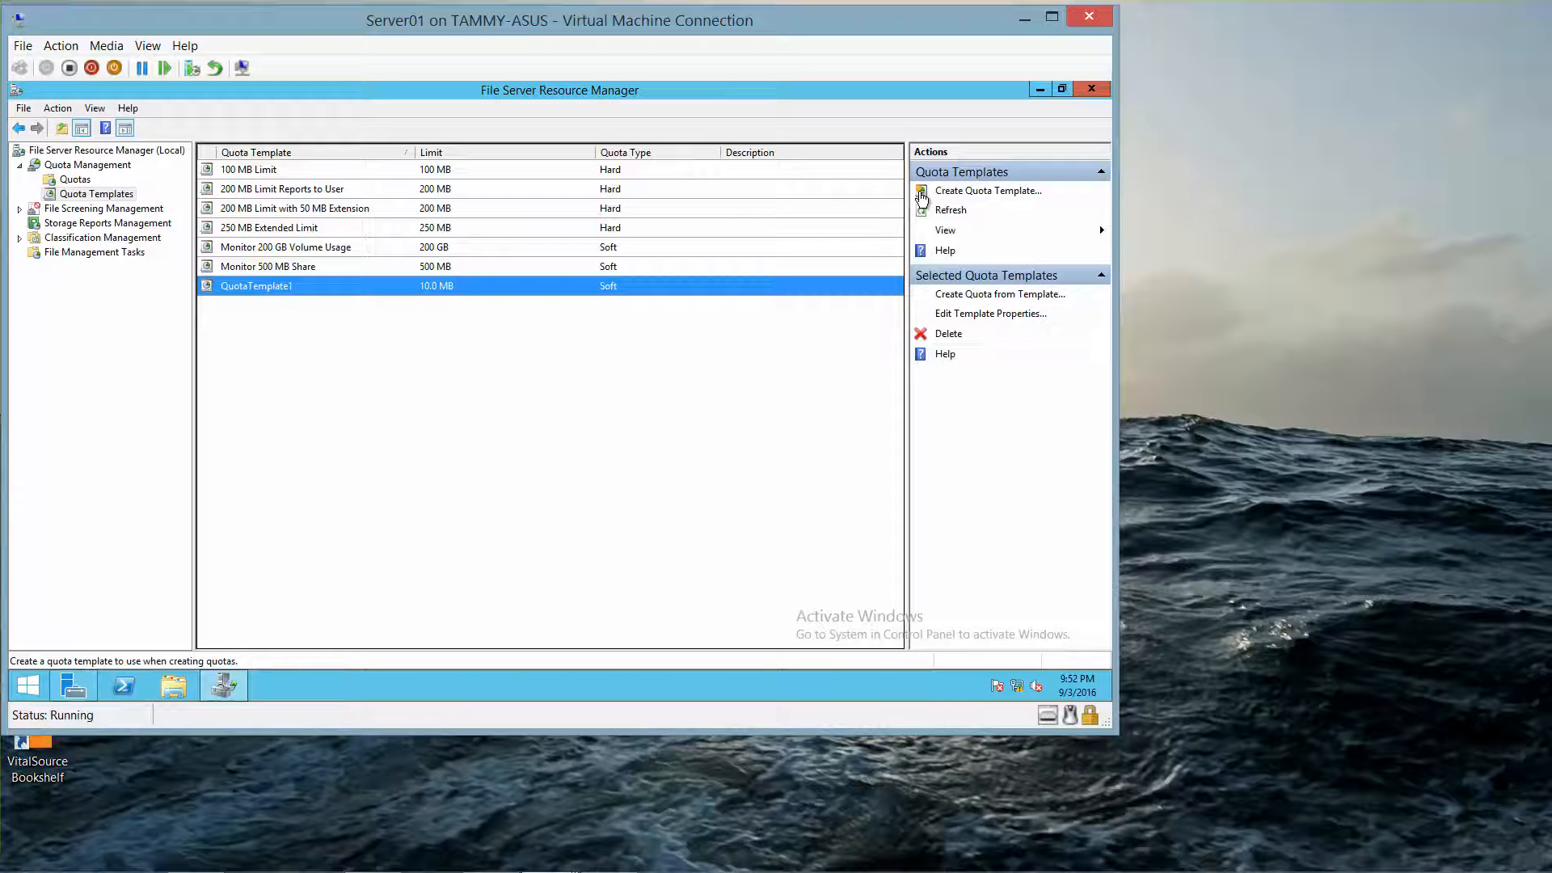
Minimize File Server Resource Manager and open Event Viewer from Server Manager.
left_click(1039, 91)
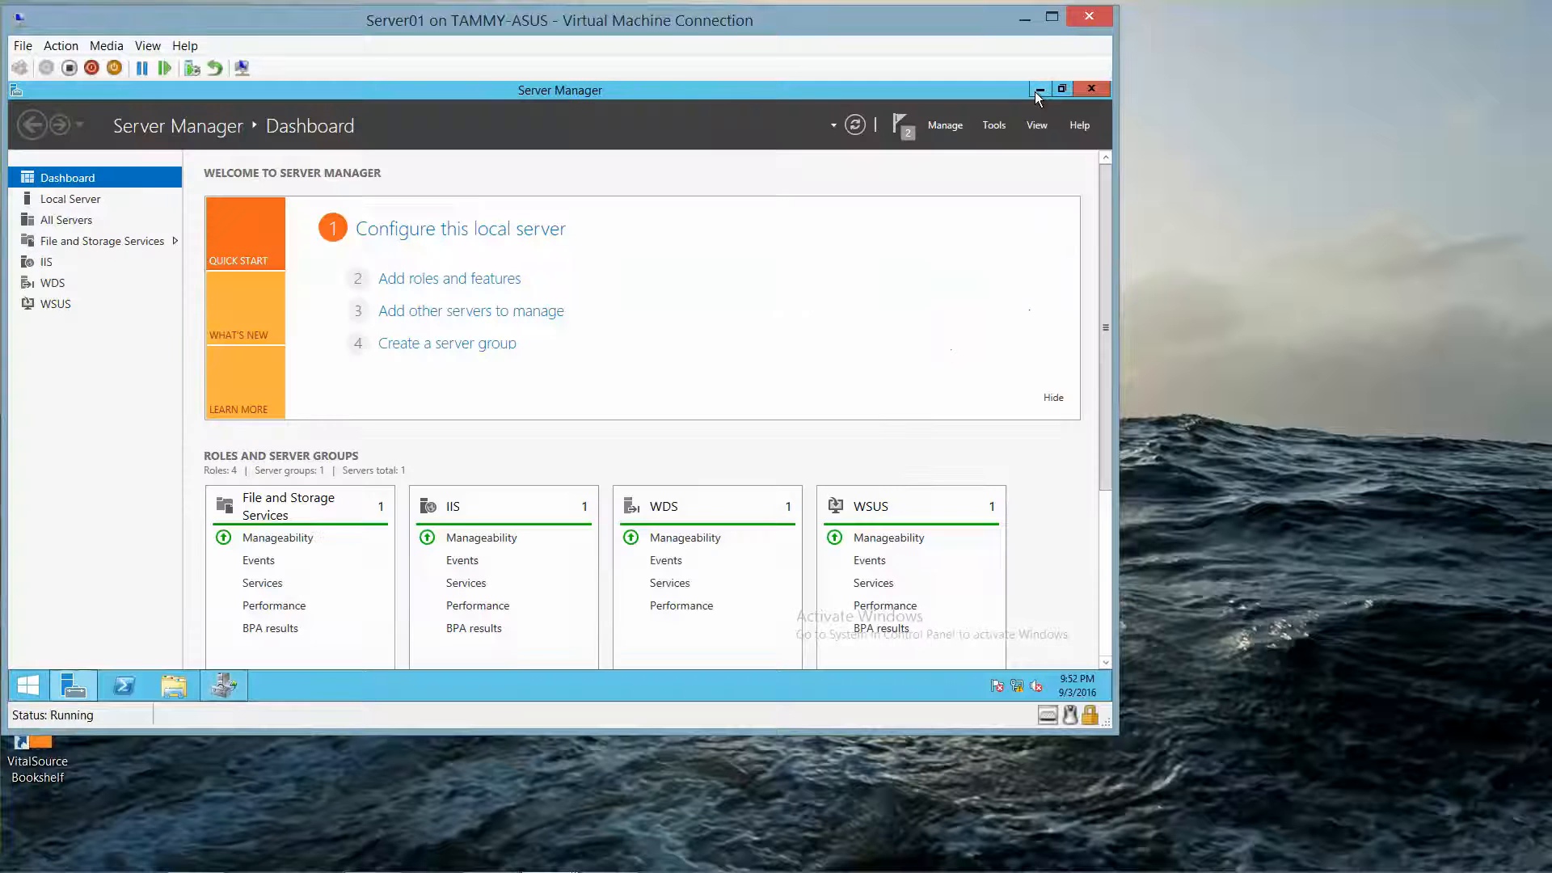
left_click(1000, 127)
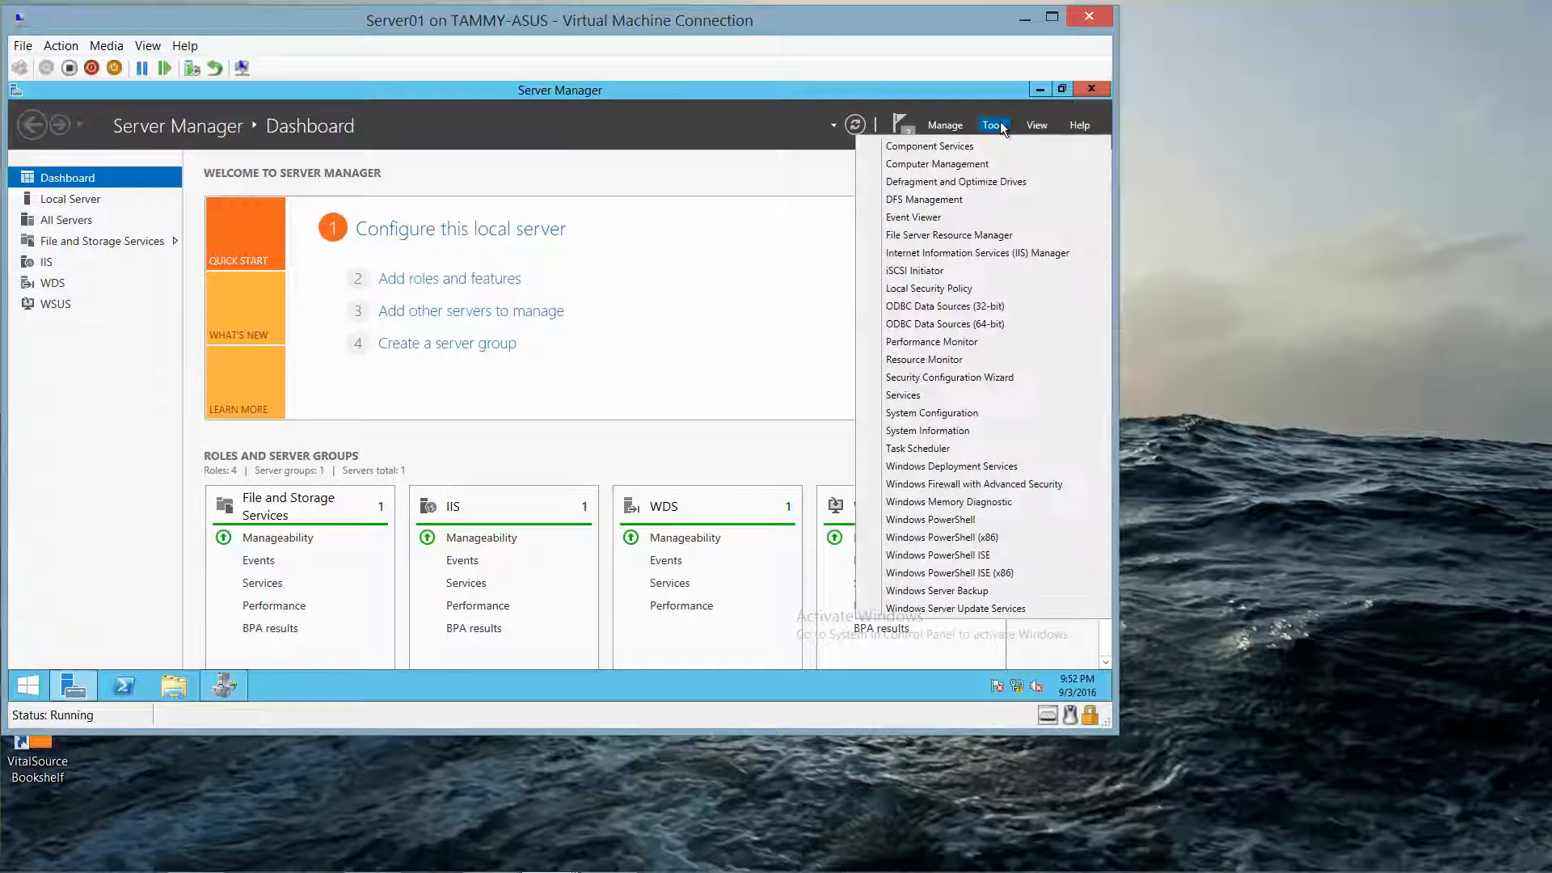
left_click(906, 220)
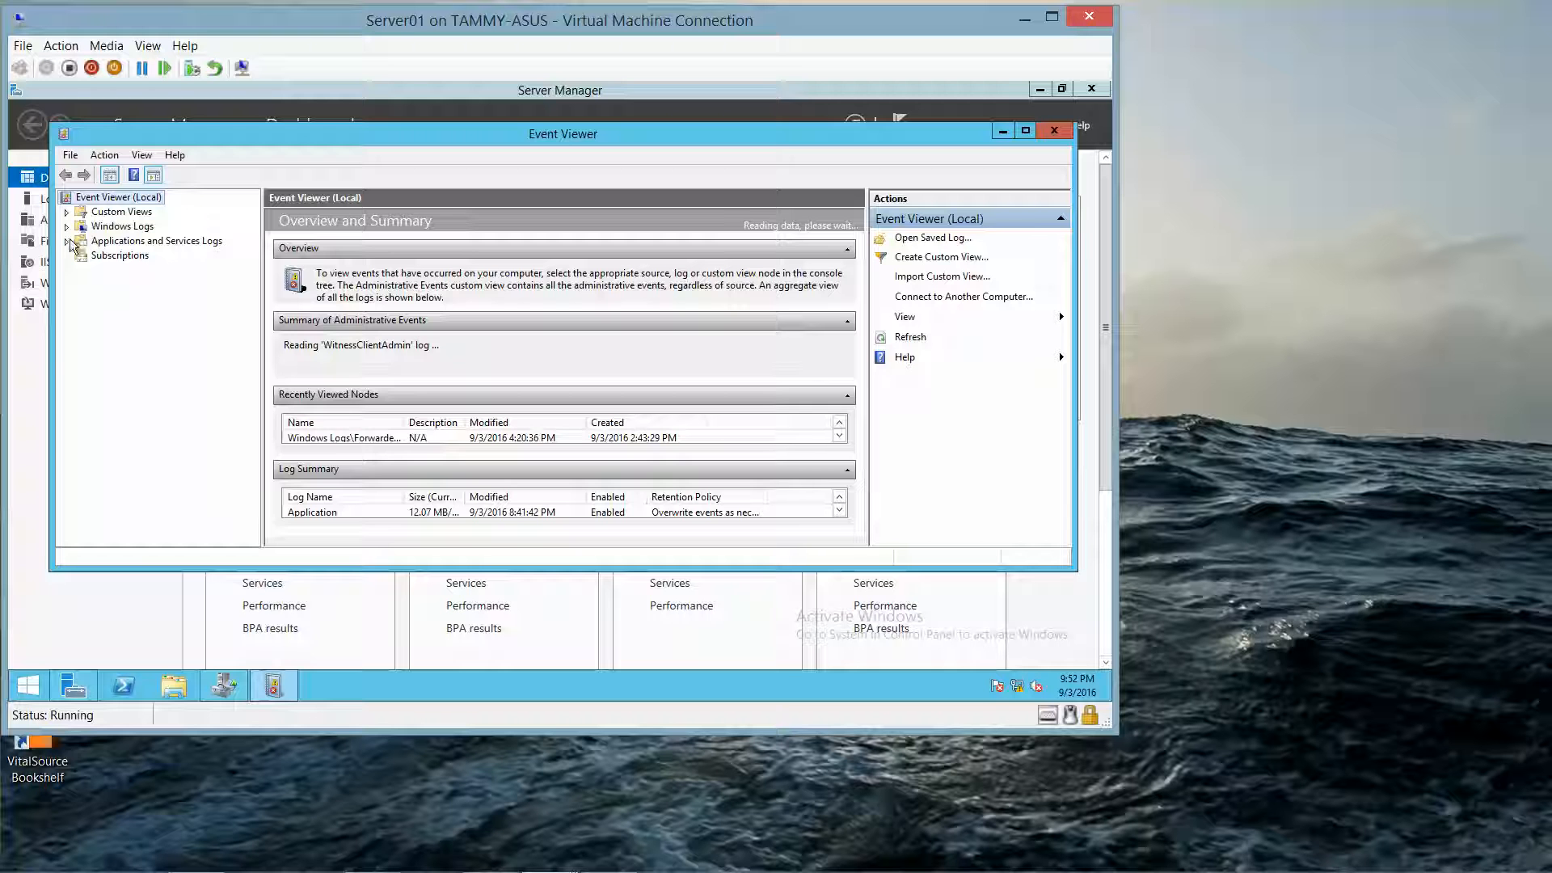
Look through Applications and Services Logs, including the Microsoft Windows folders and the DFS Replication log.
left_click(131, 246)
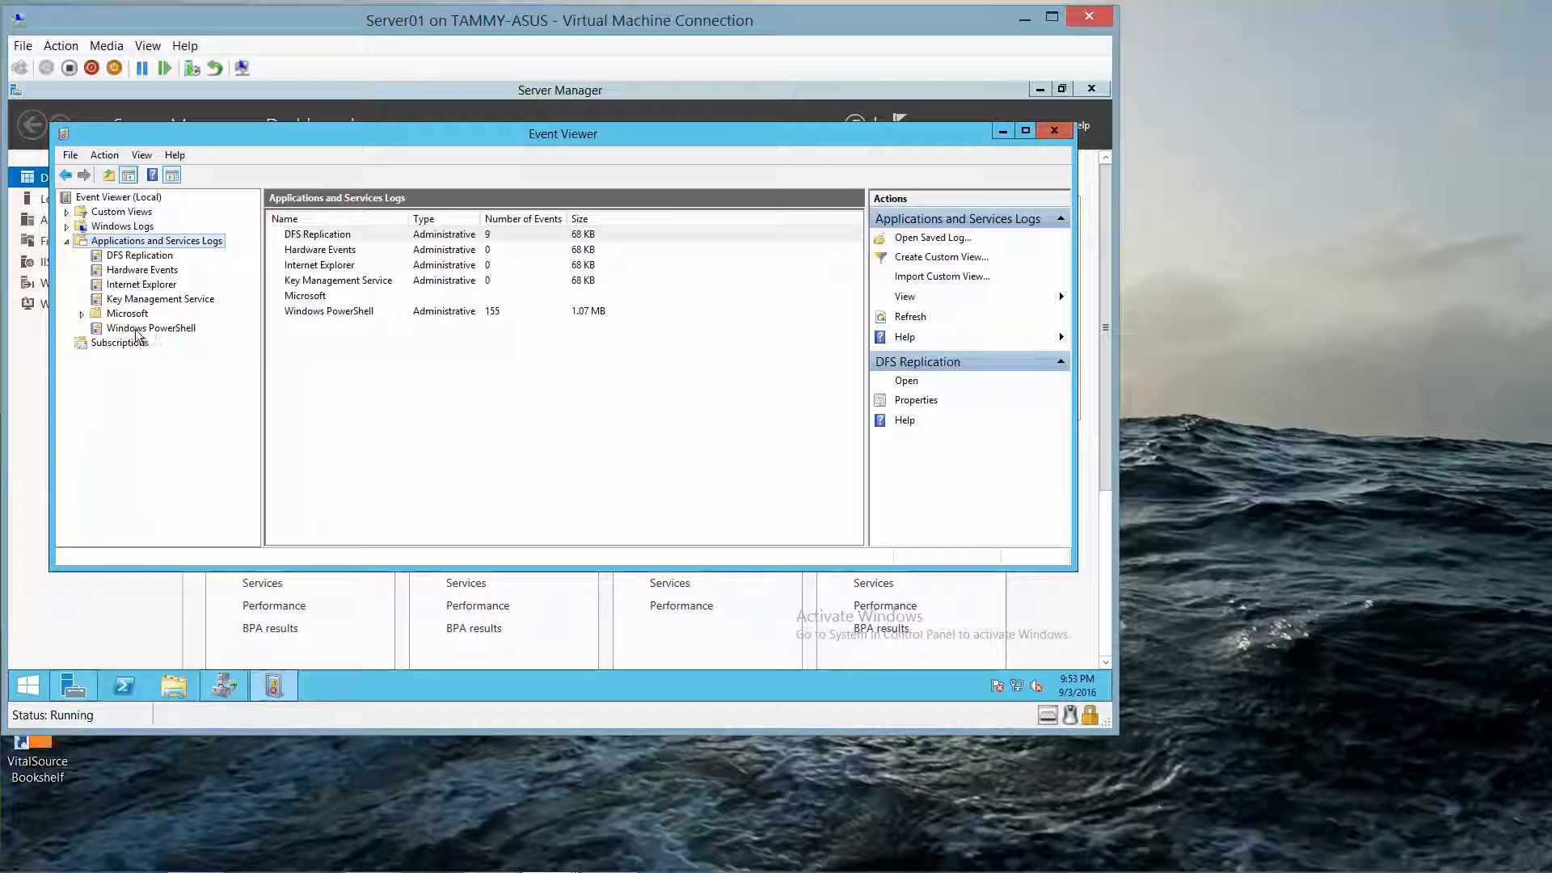
left_click(82, 315)
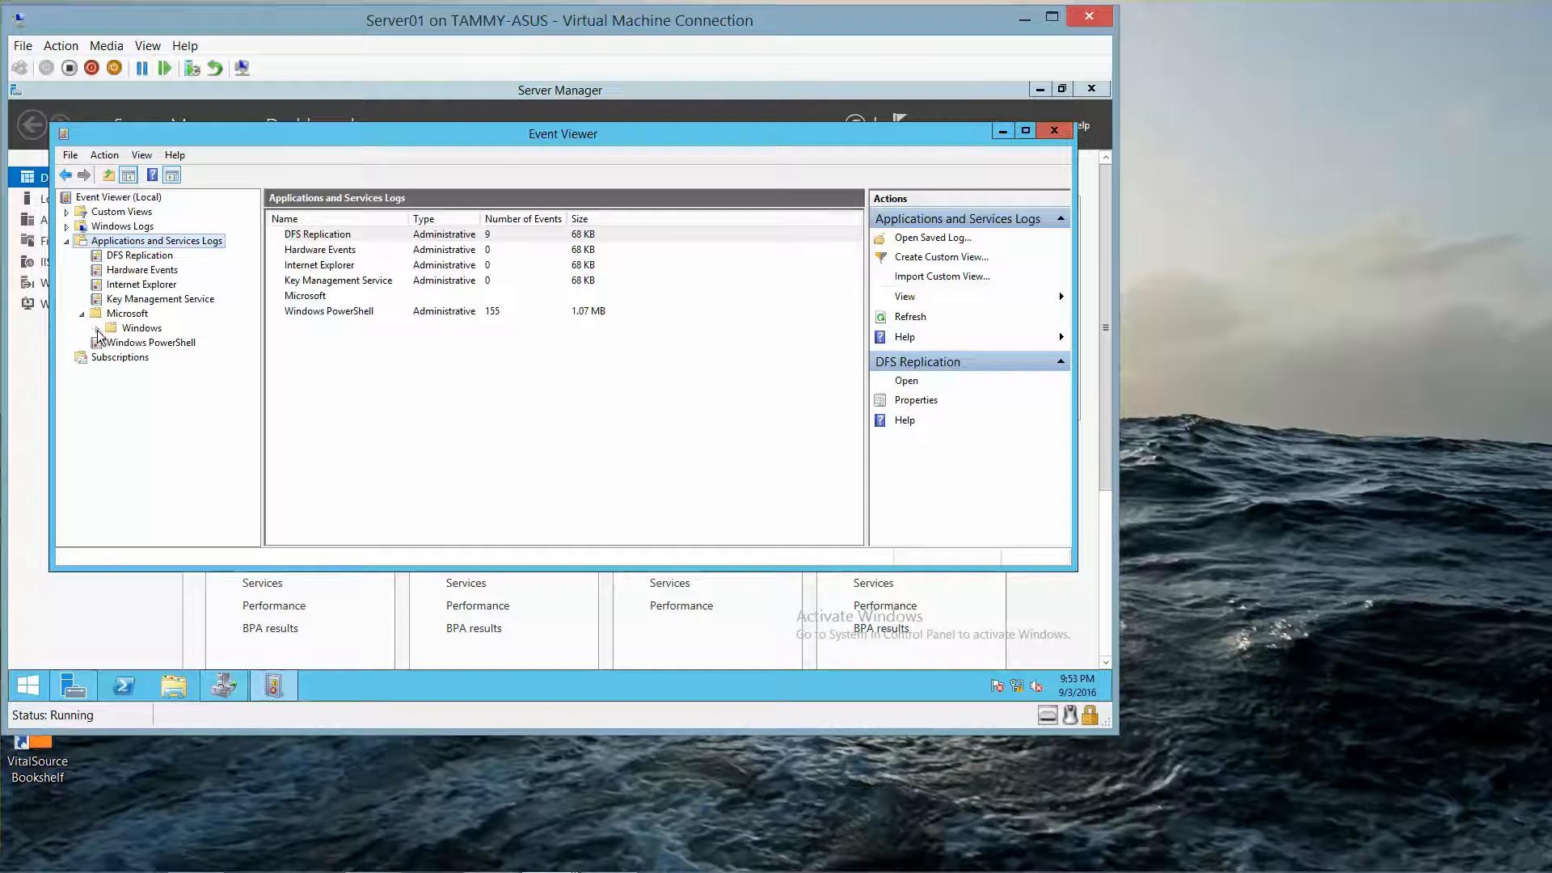
left_click(97, 329)
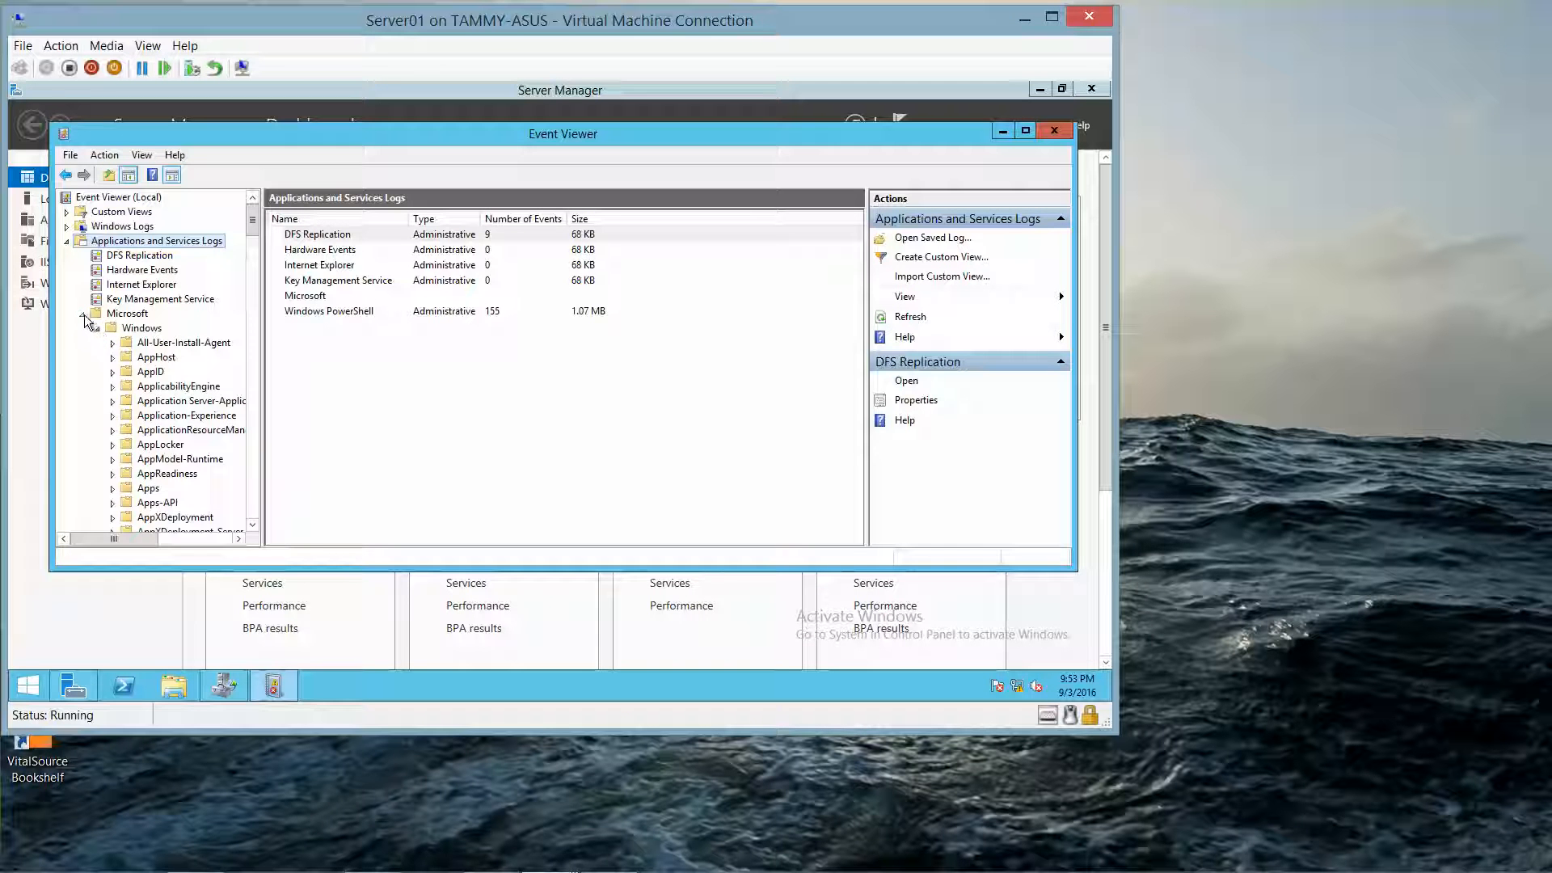
left_click(82, 314)
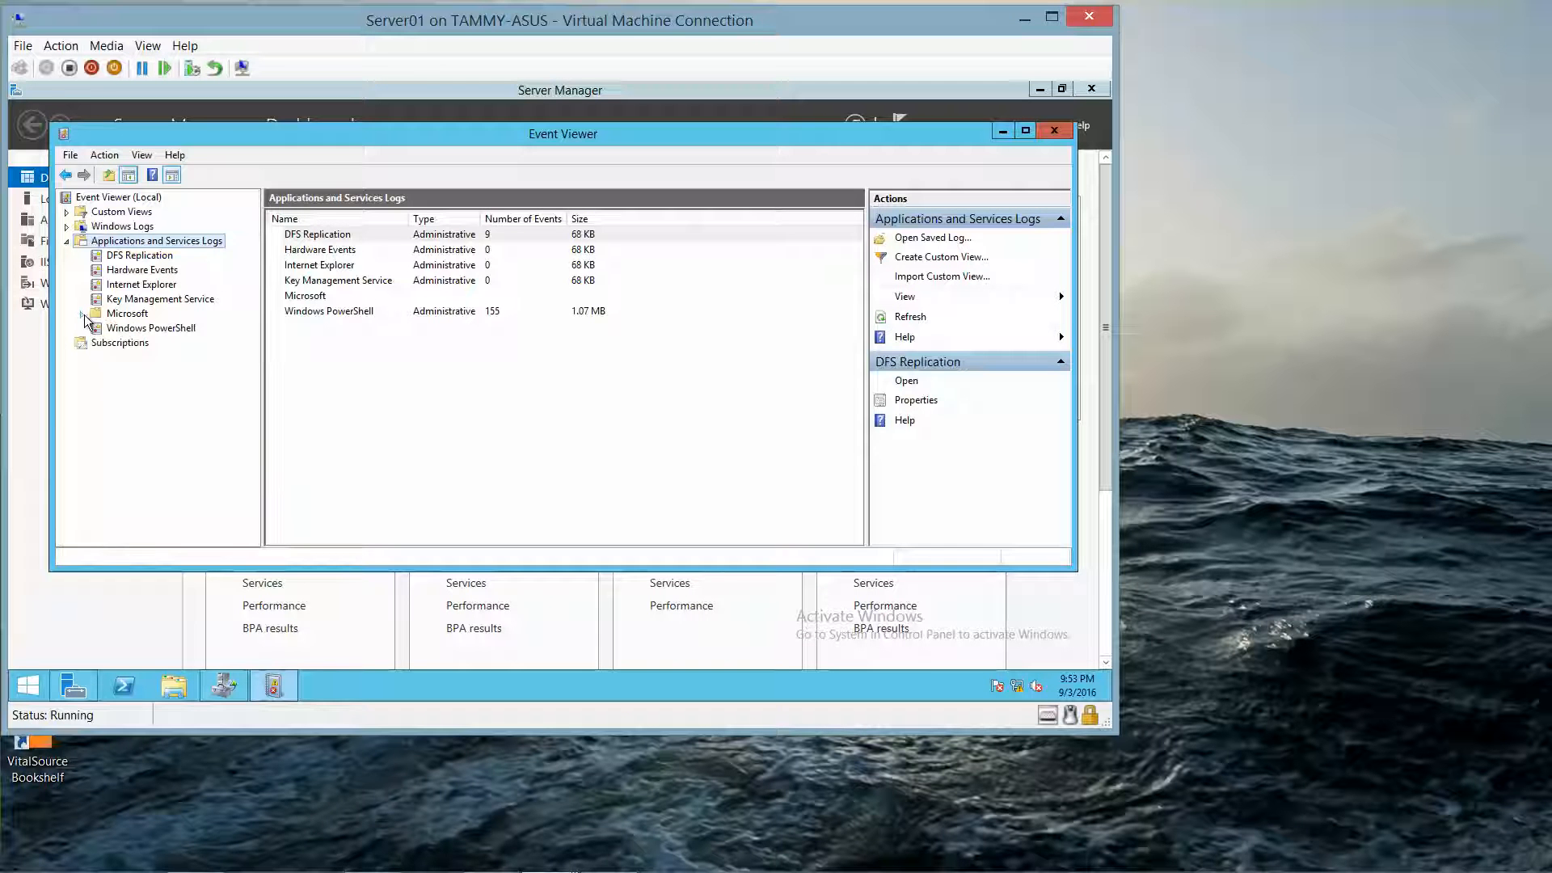
left_click(162, 255)
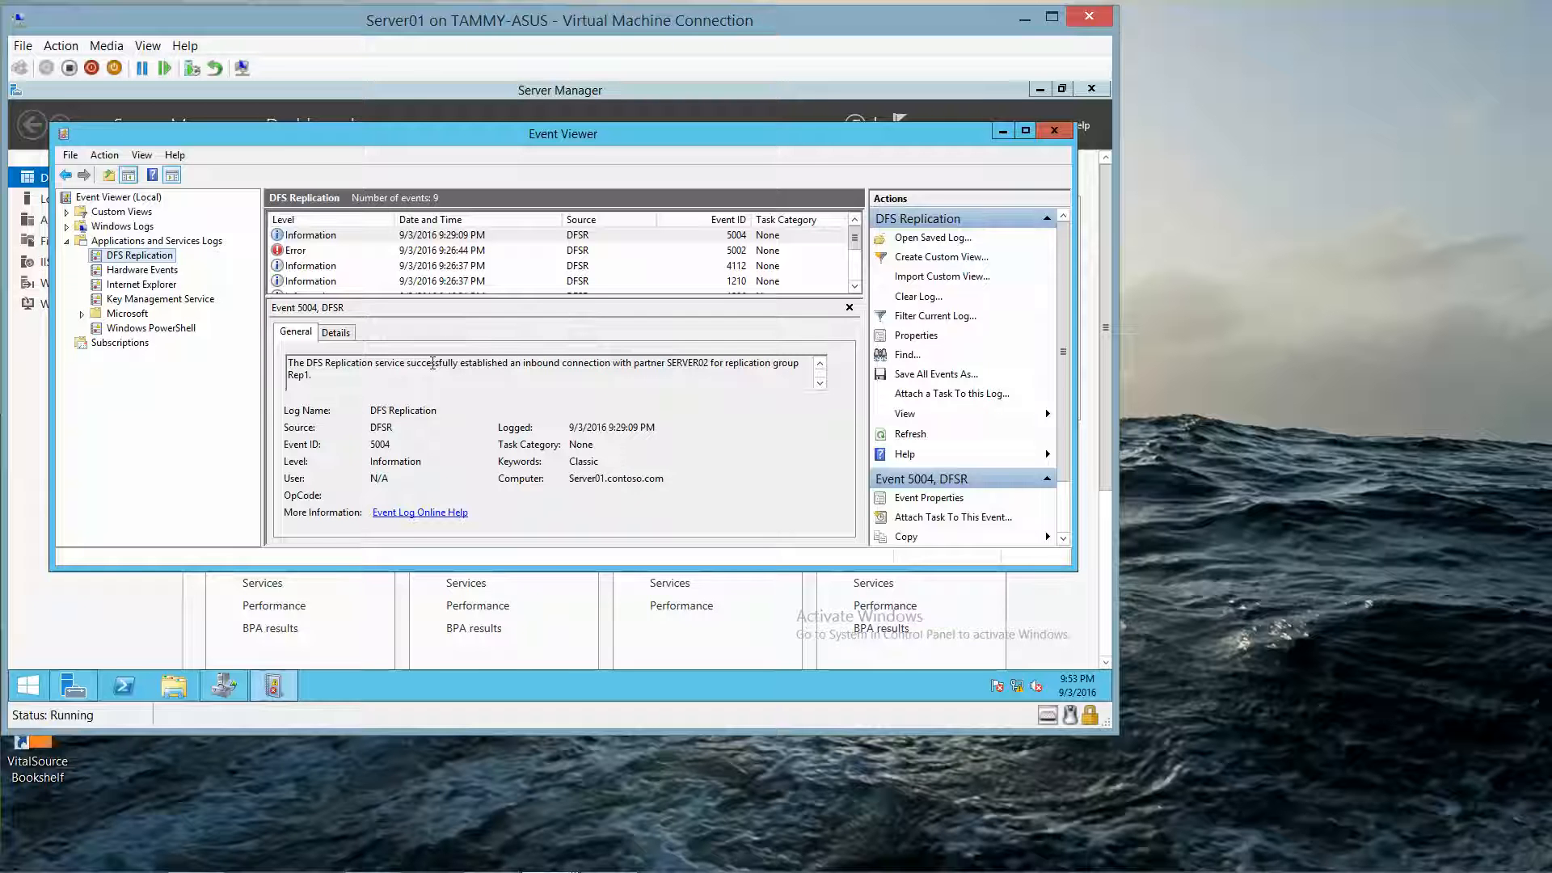
Find the SRMSVC quota threshold warning for C:\Share4 in the Windows Application log and examine its details.
mouse_move(586, 867)
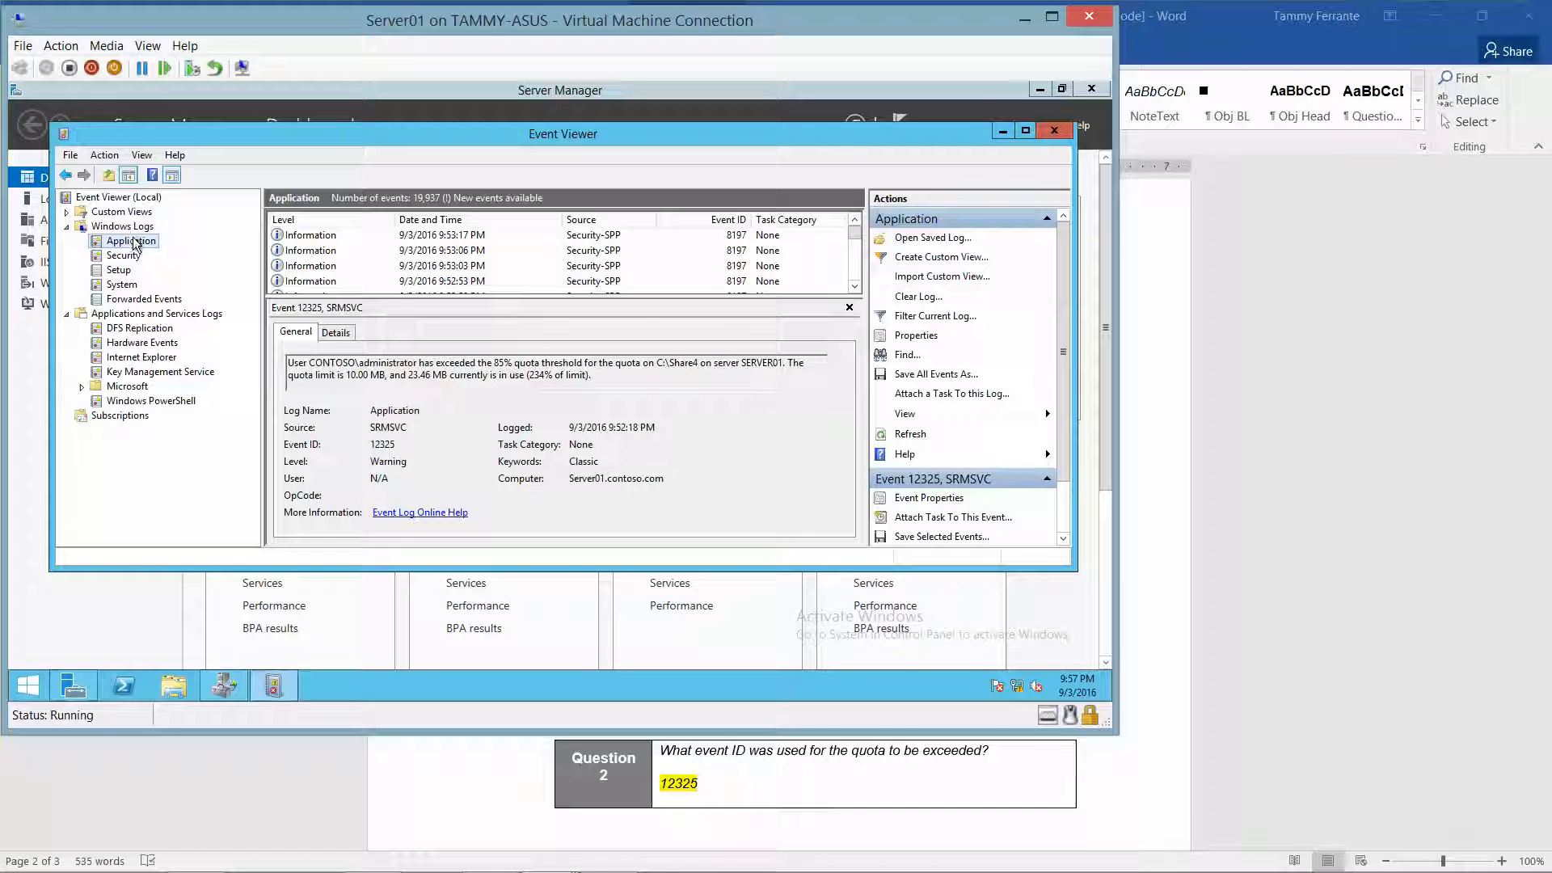
double_click(855, 287)
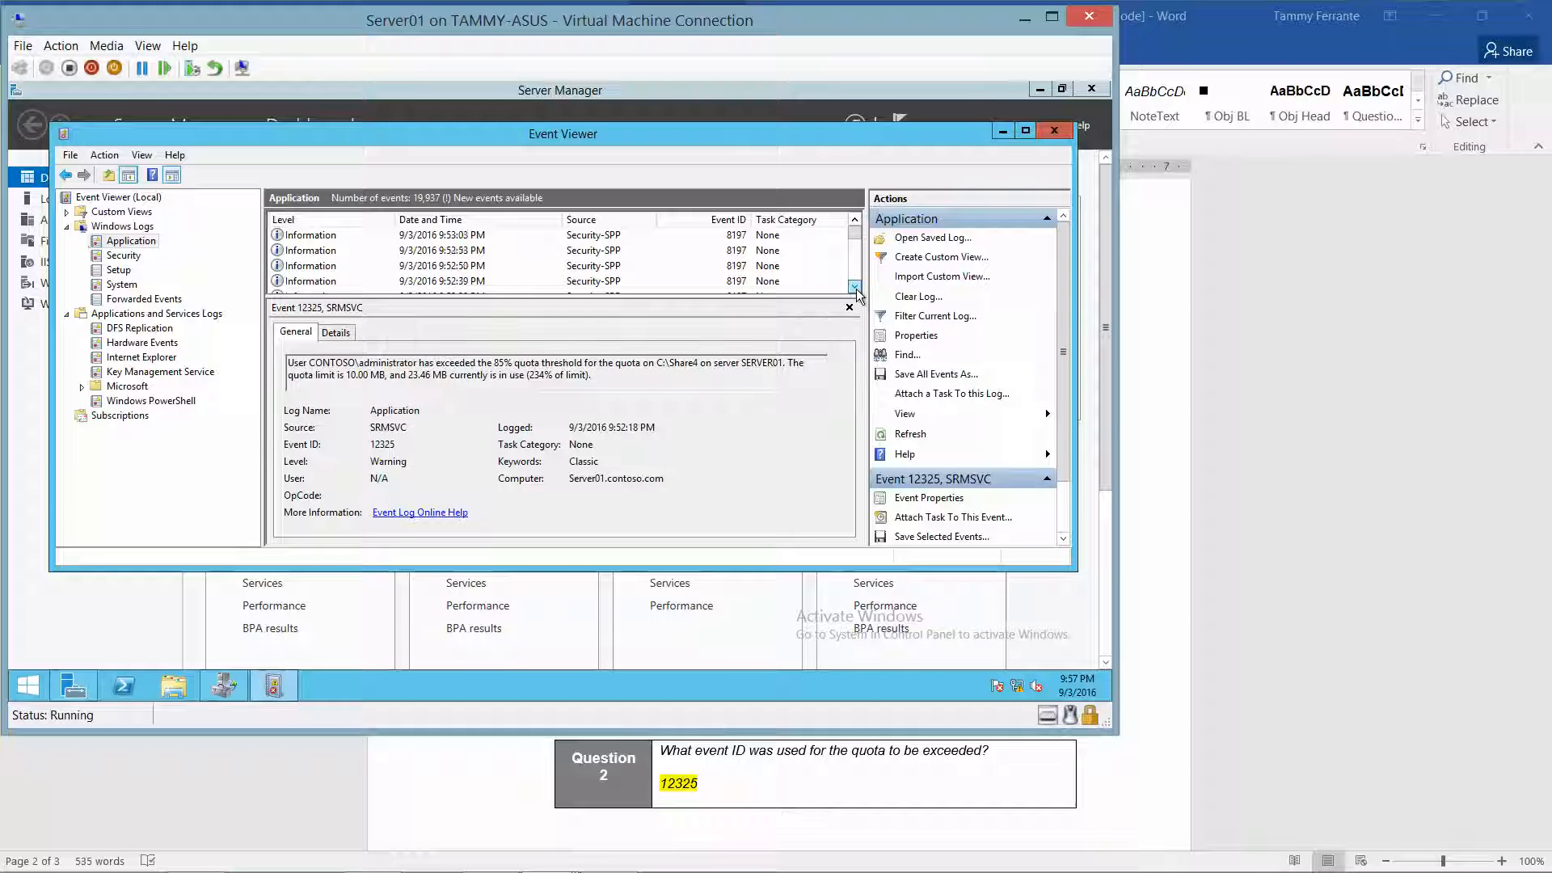
triple_click(854, 287)
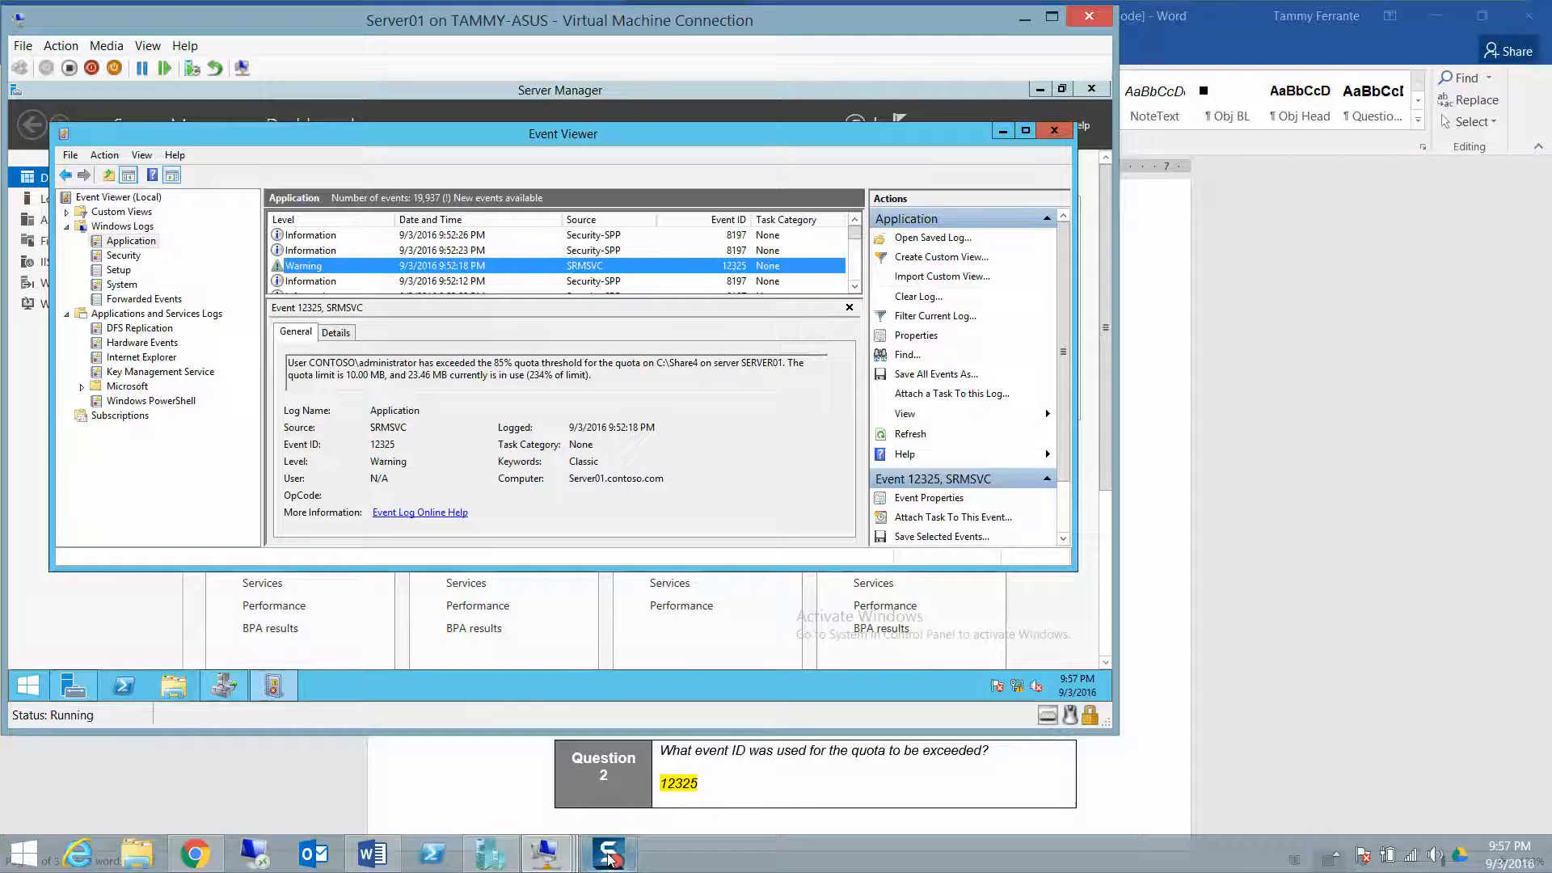
left_click(612, 857)
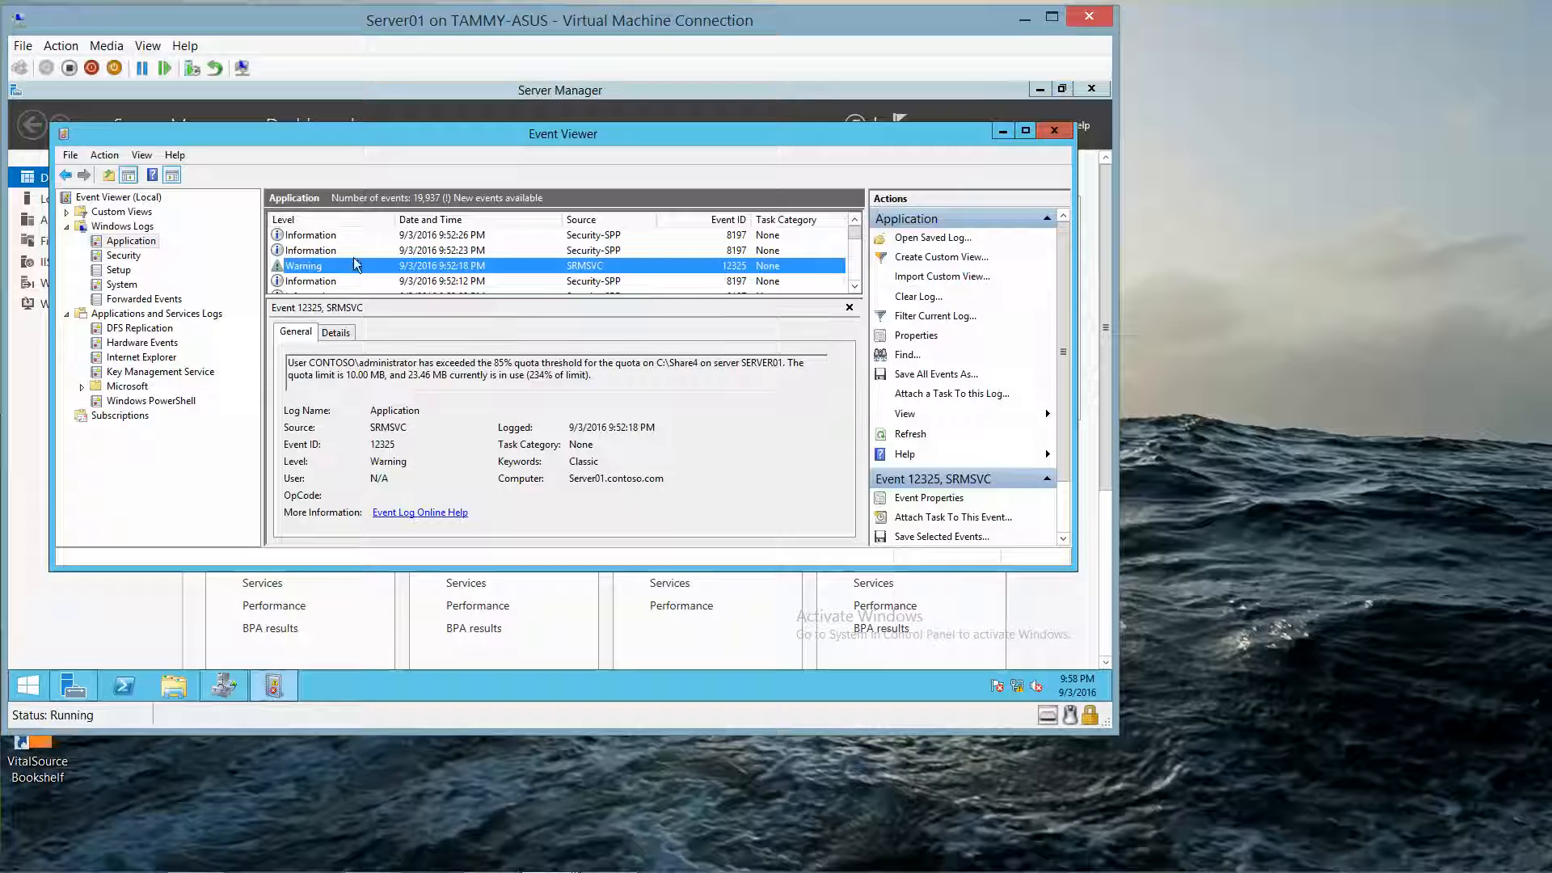
left_click(134, 241)
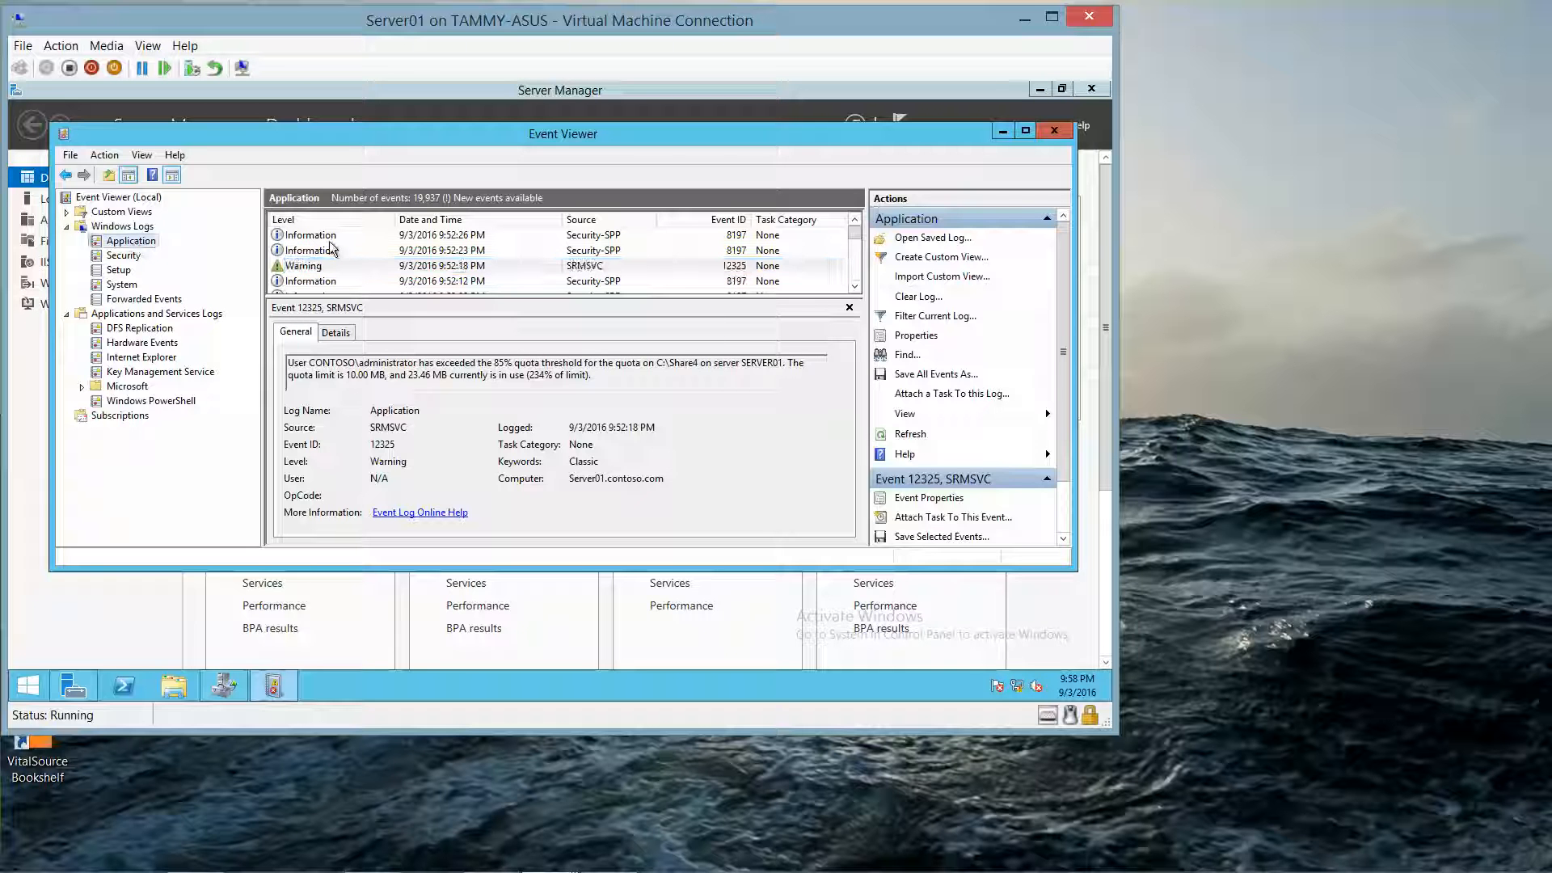
left_click(323, 266)
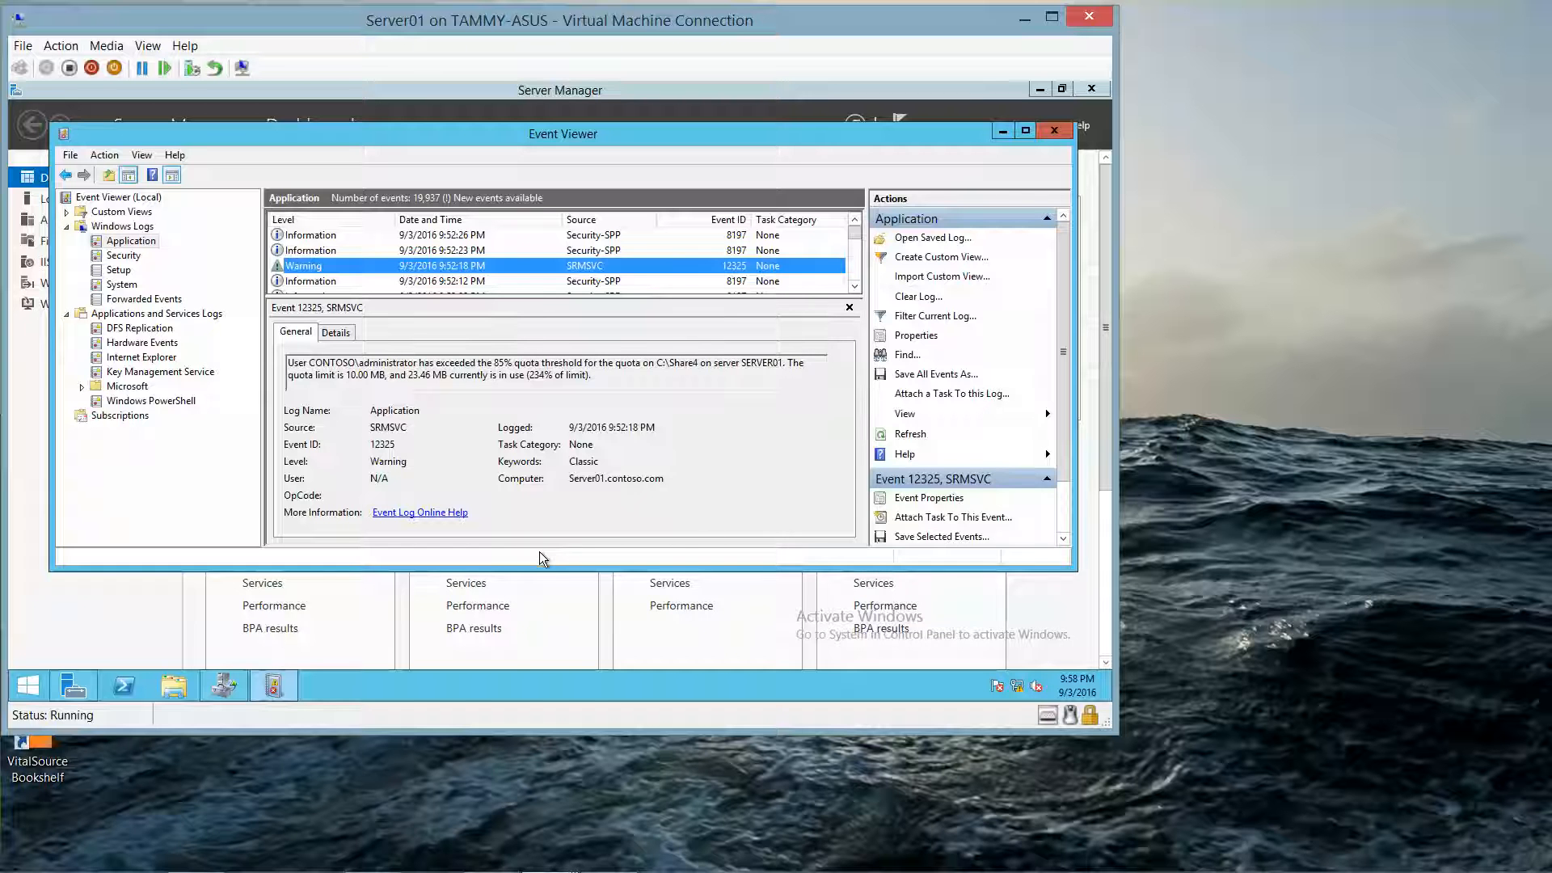
Switch to the Word lab document to read Question 2 on the quota event ID, and return to the virtual machine.
mouse_move(490, 853)
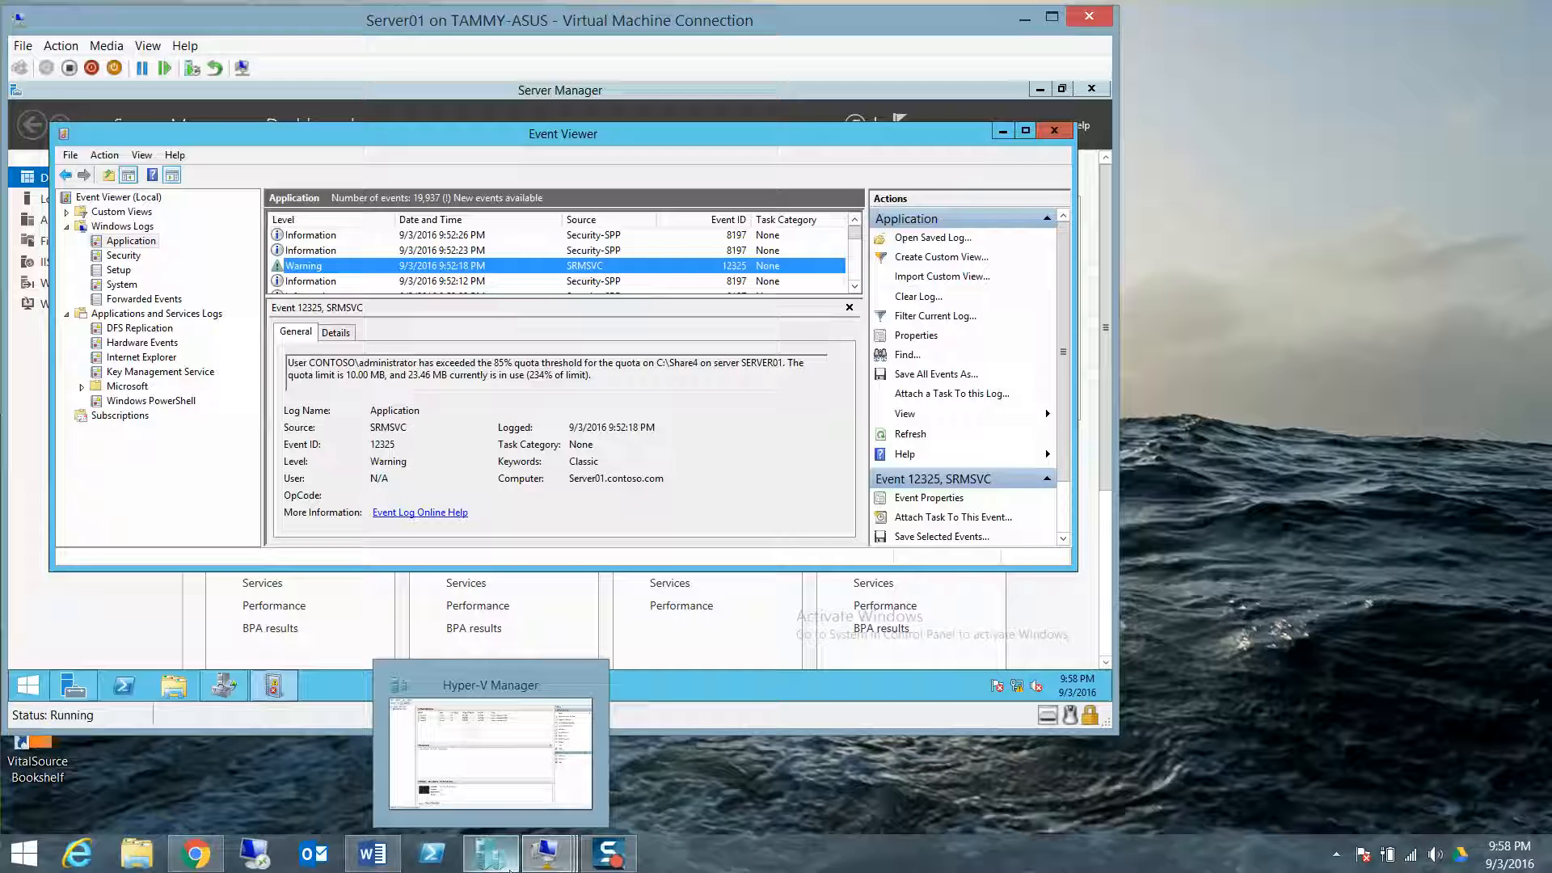
left_click(399, 855)
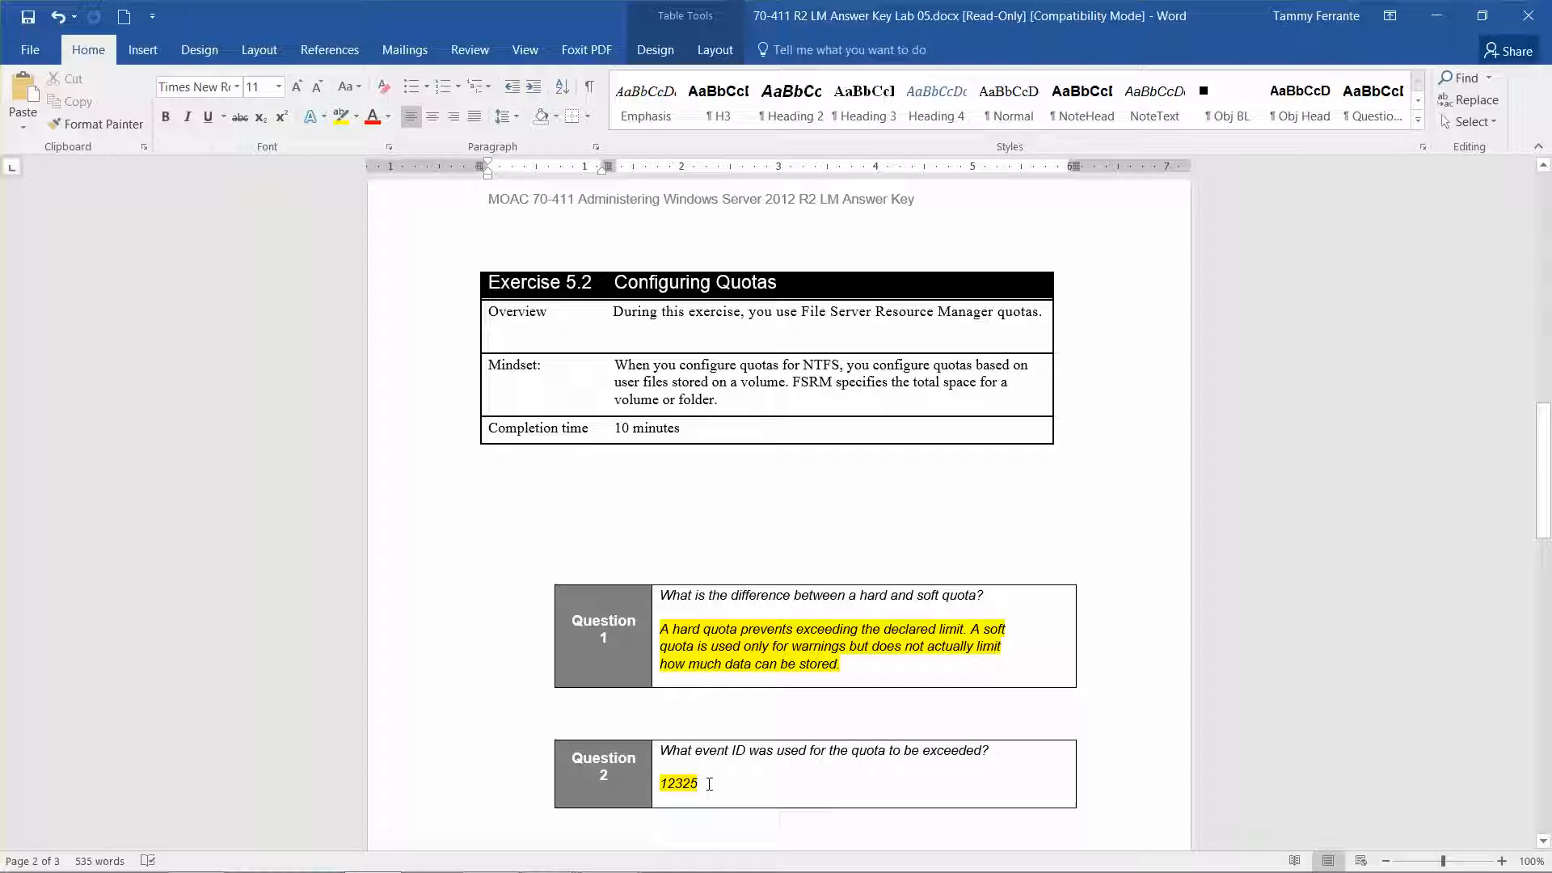
left_click(1431, 22)
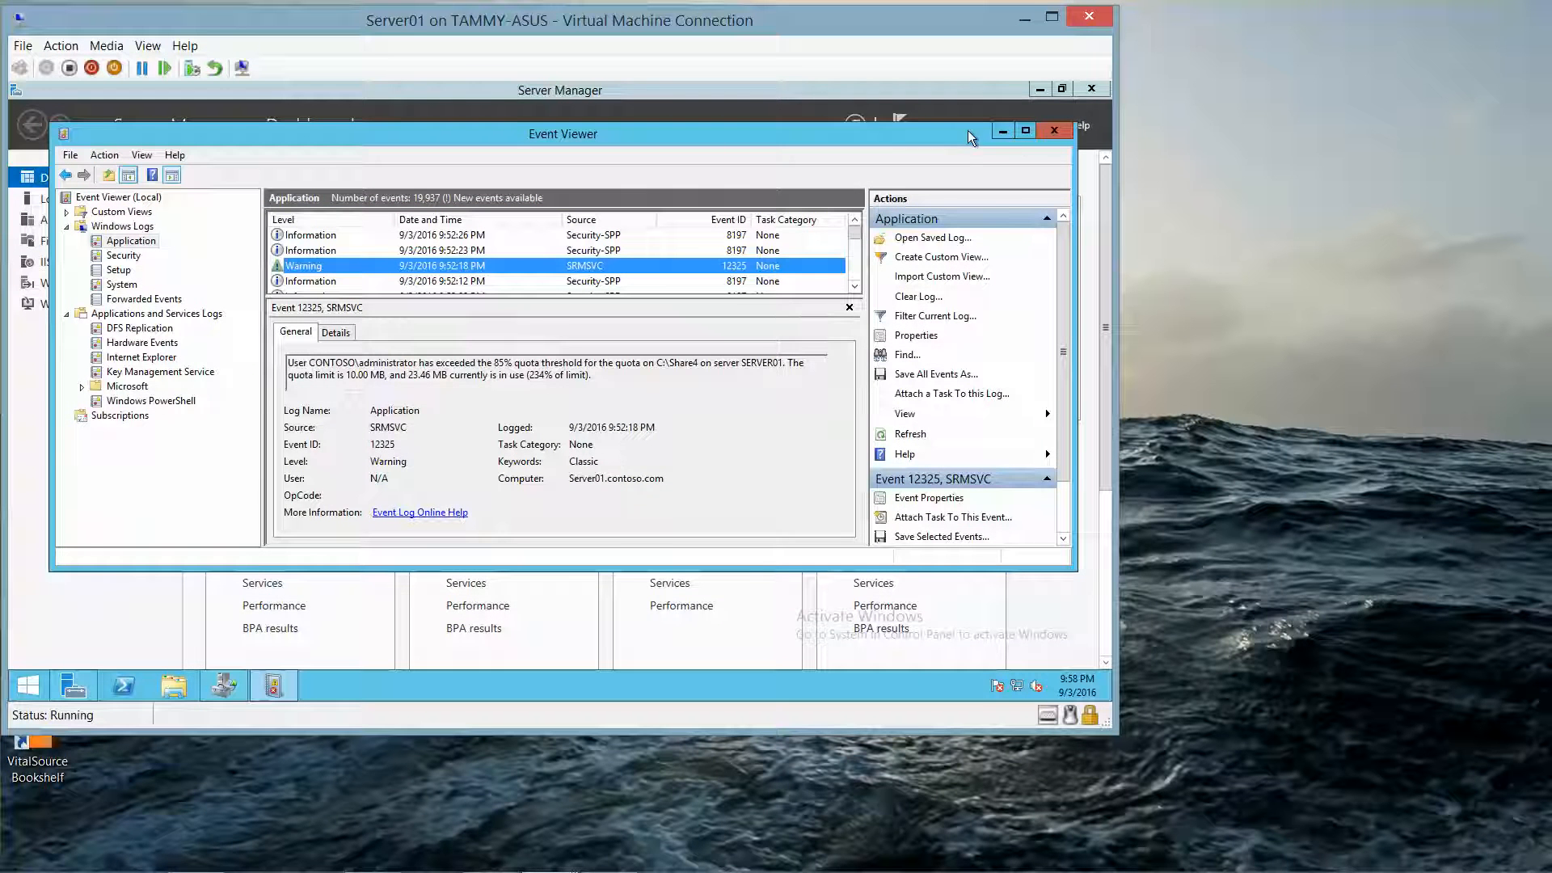
Close Event Viewer and minimize Server Manager to show the Server01 desktop.
left_click(1058, 131)
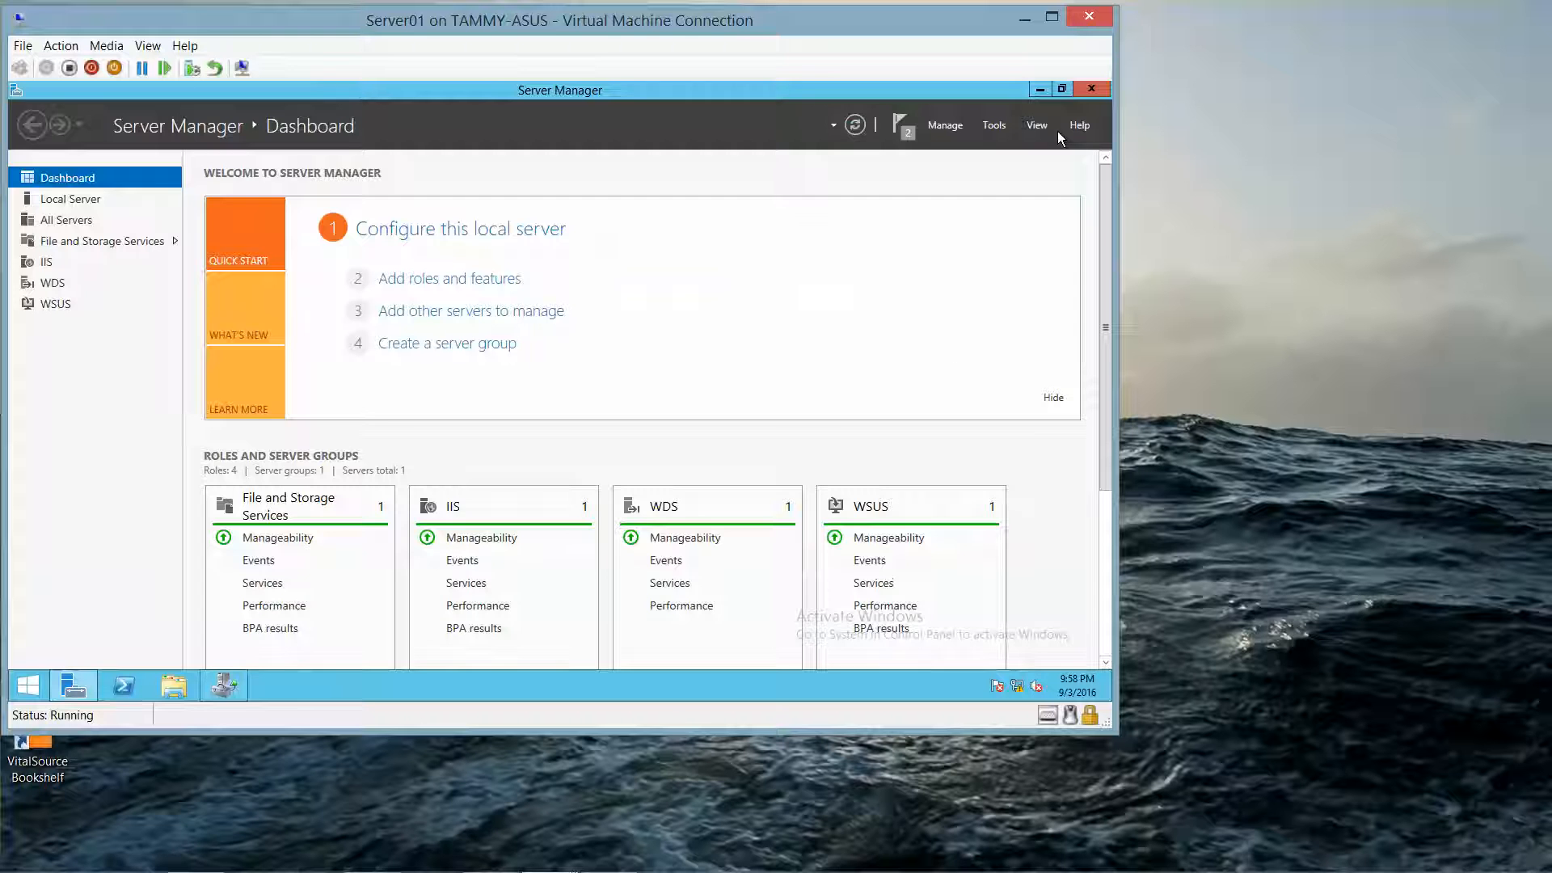
left_click(1040, 90)
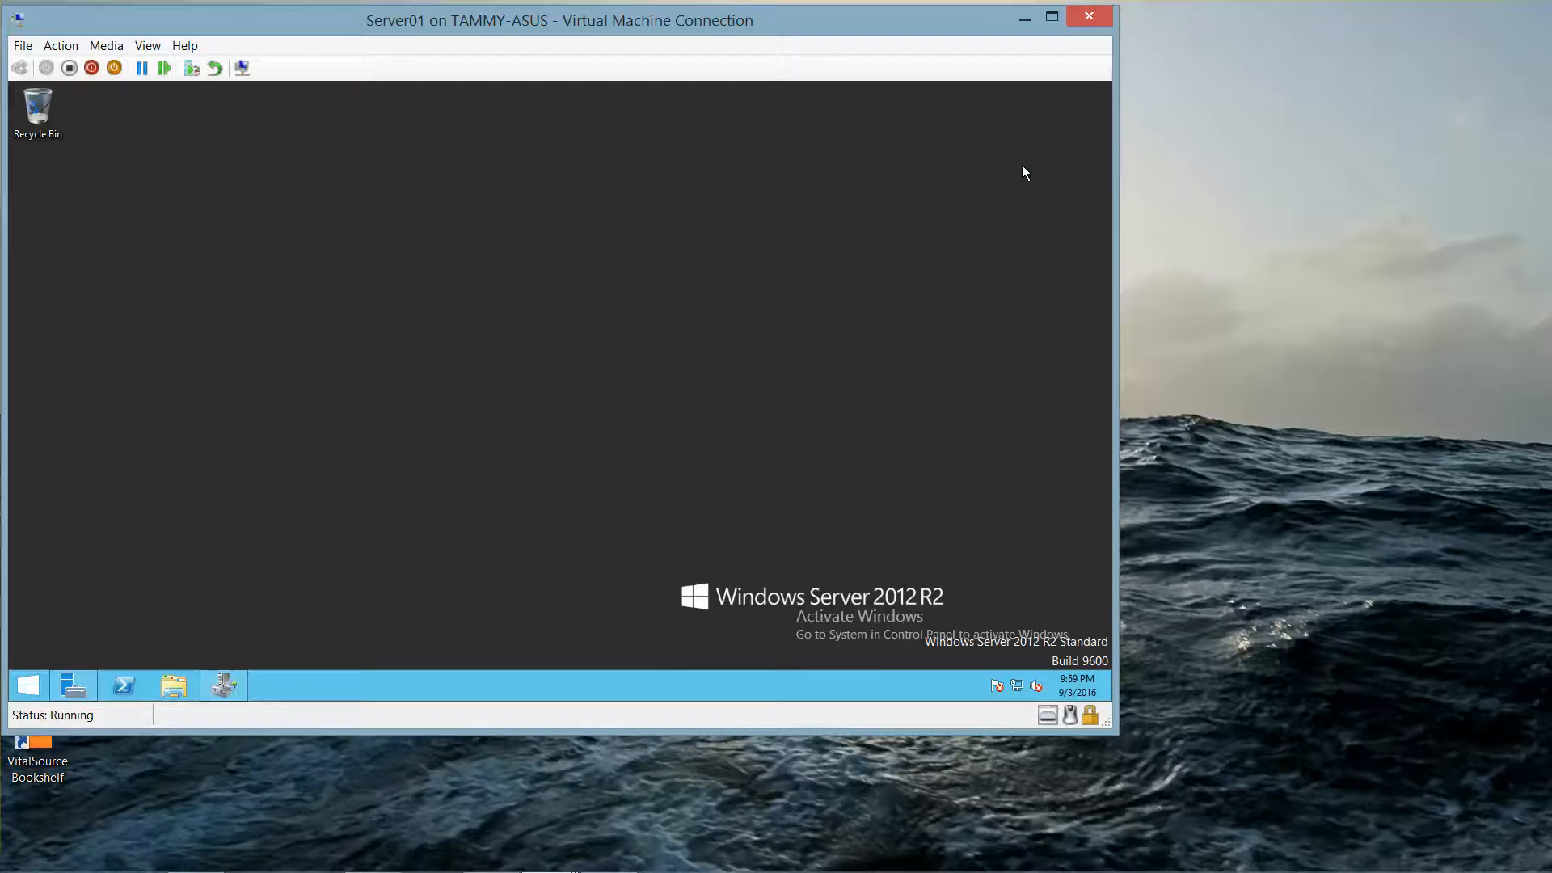
mouse_move(808, 869)
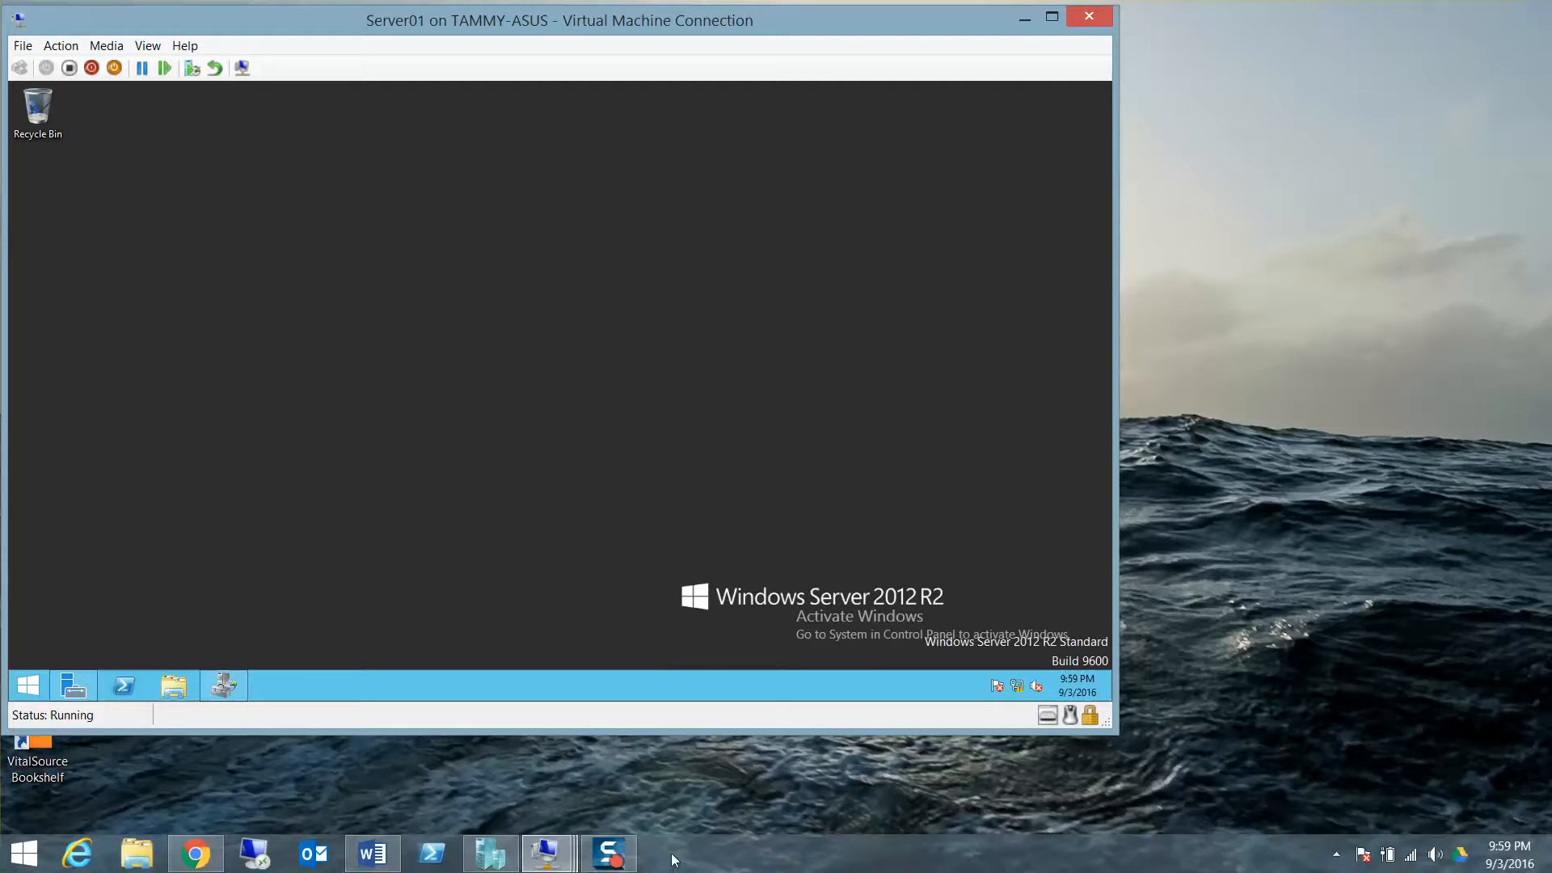